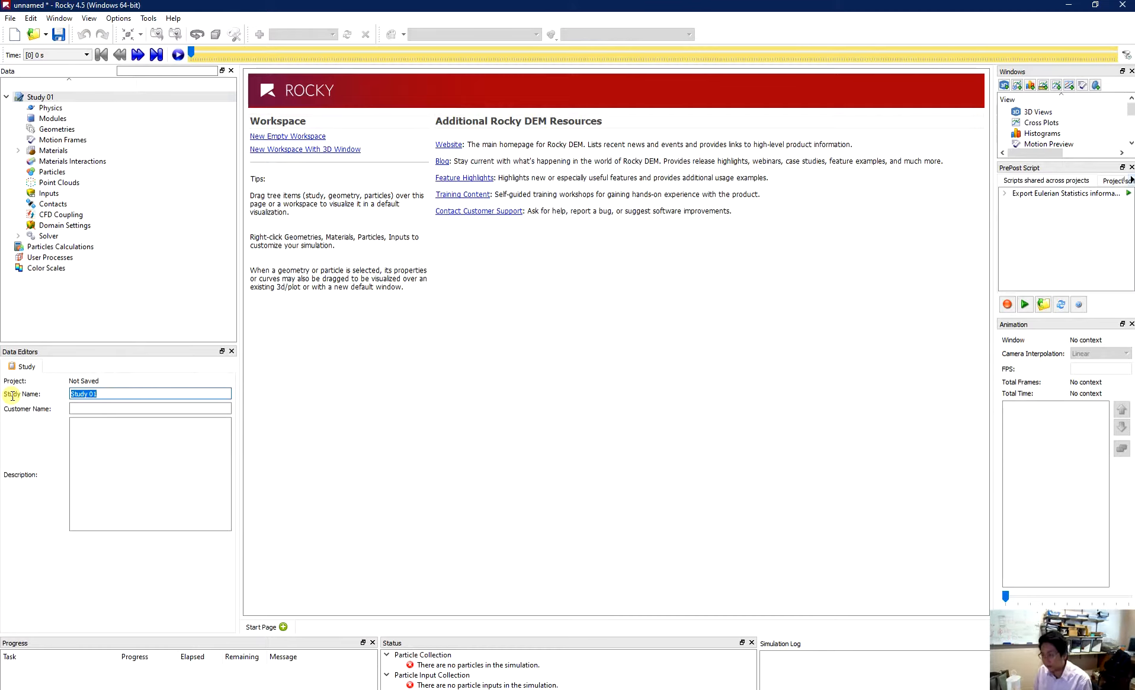
Name the study SAG Mill, fill in the customer name, and describe it as "tutorial to give students an idea how Rocky DEM works"
text(SAG Mill)
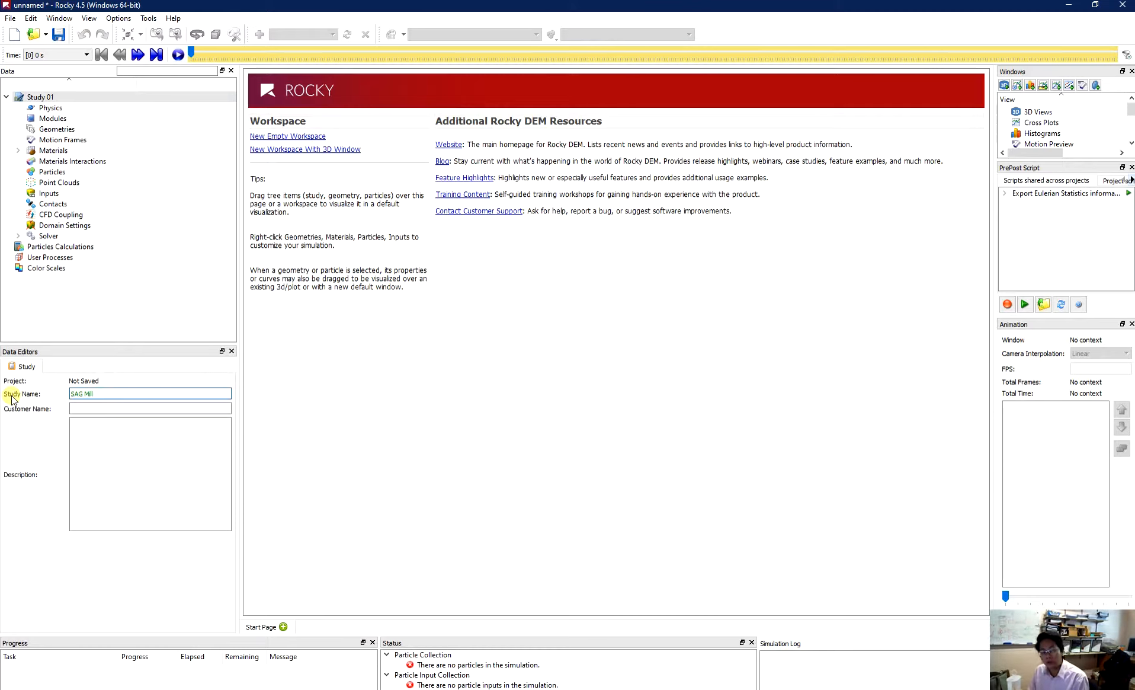
click(75, 410)
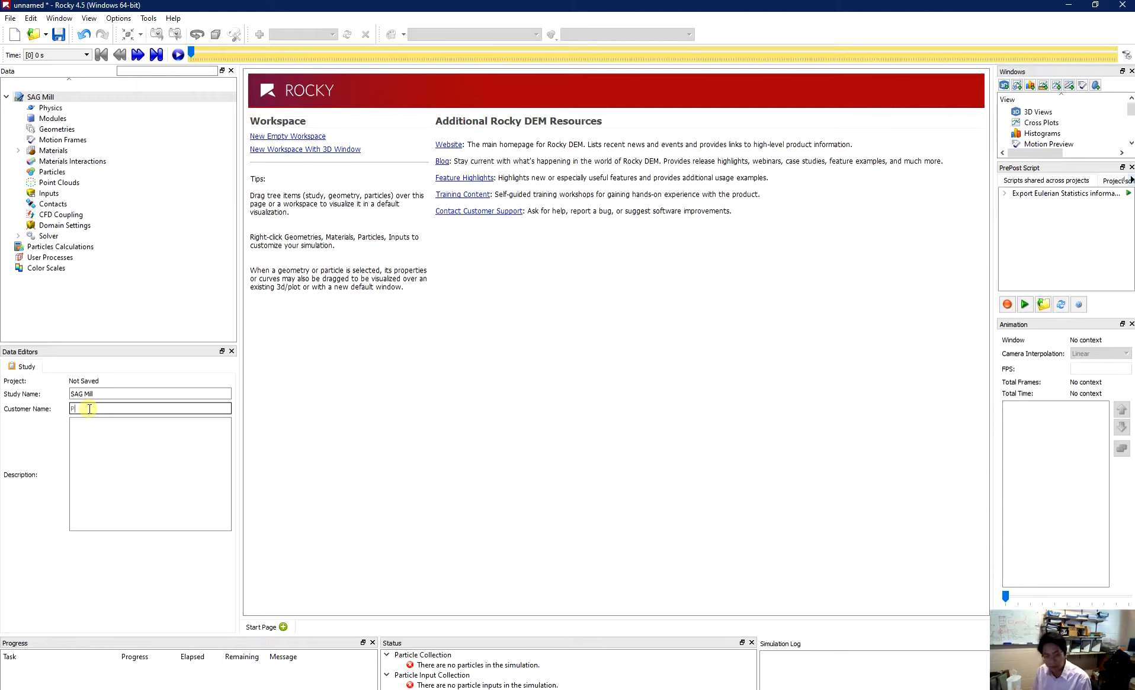
text(eter To)
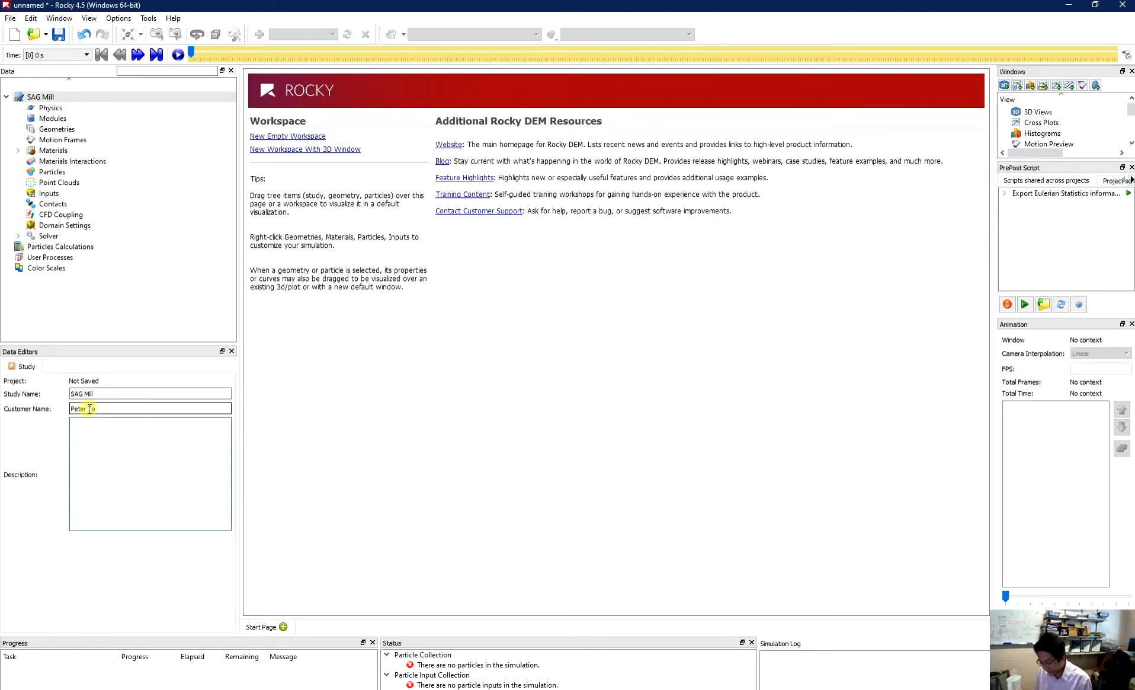
text(tutorial)
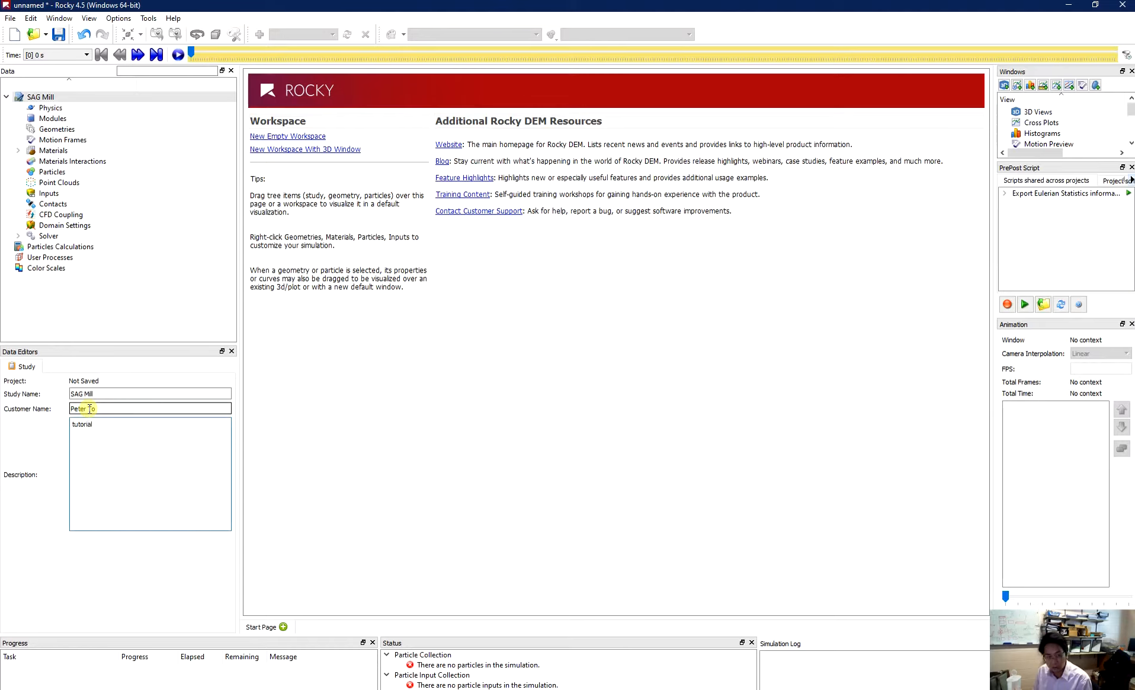
text( to give students an idea ahow Rocky D)
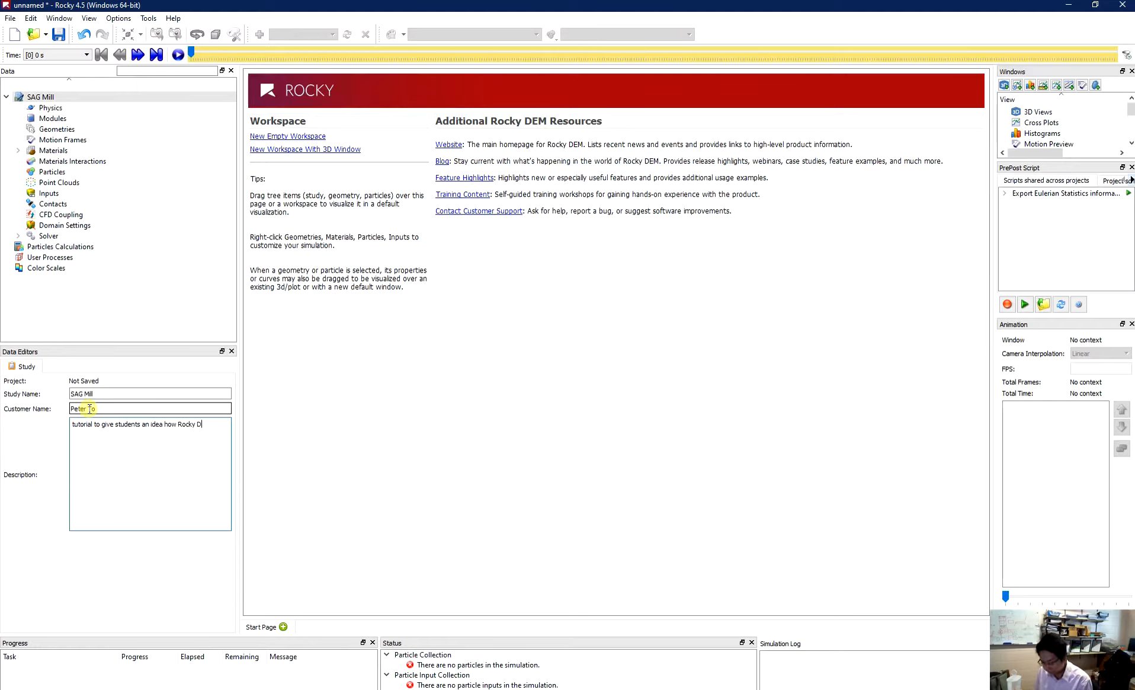
text(EM works)
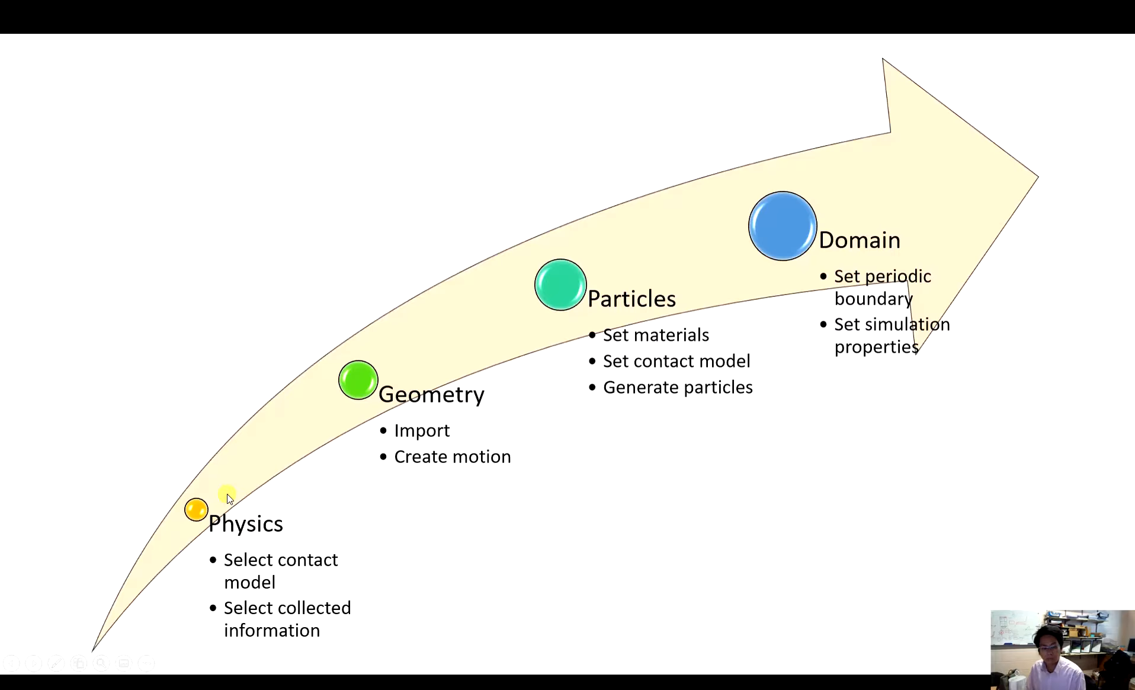
click(227, 493)
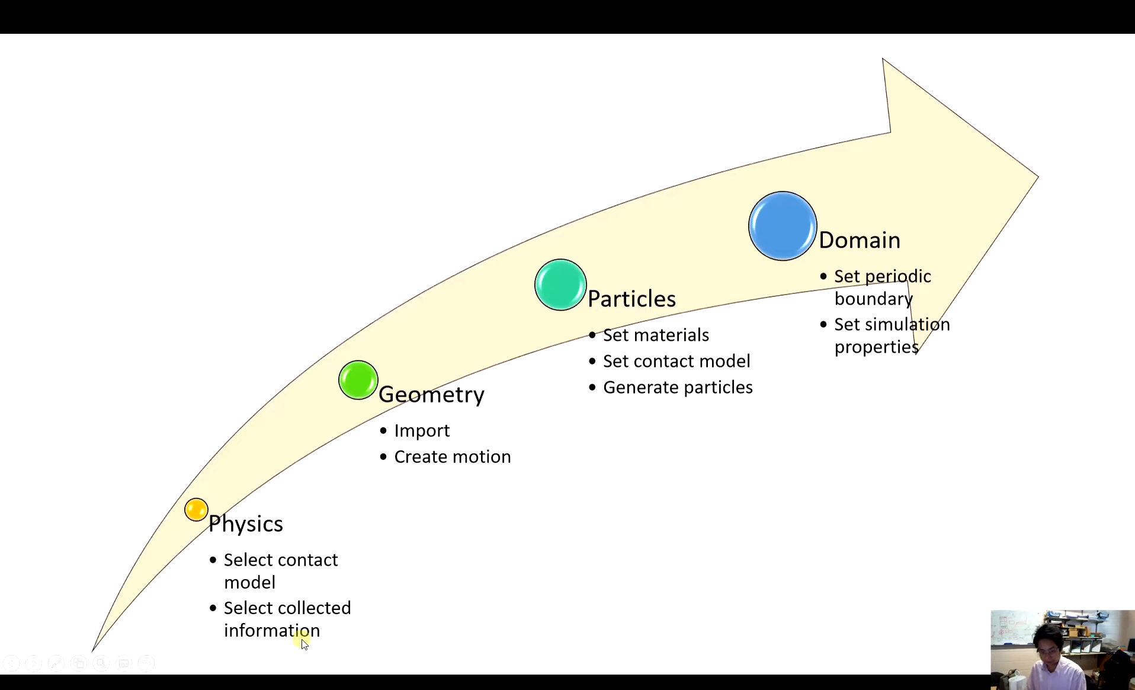
key(alt+Tab)
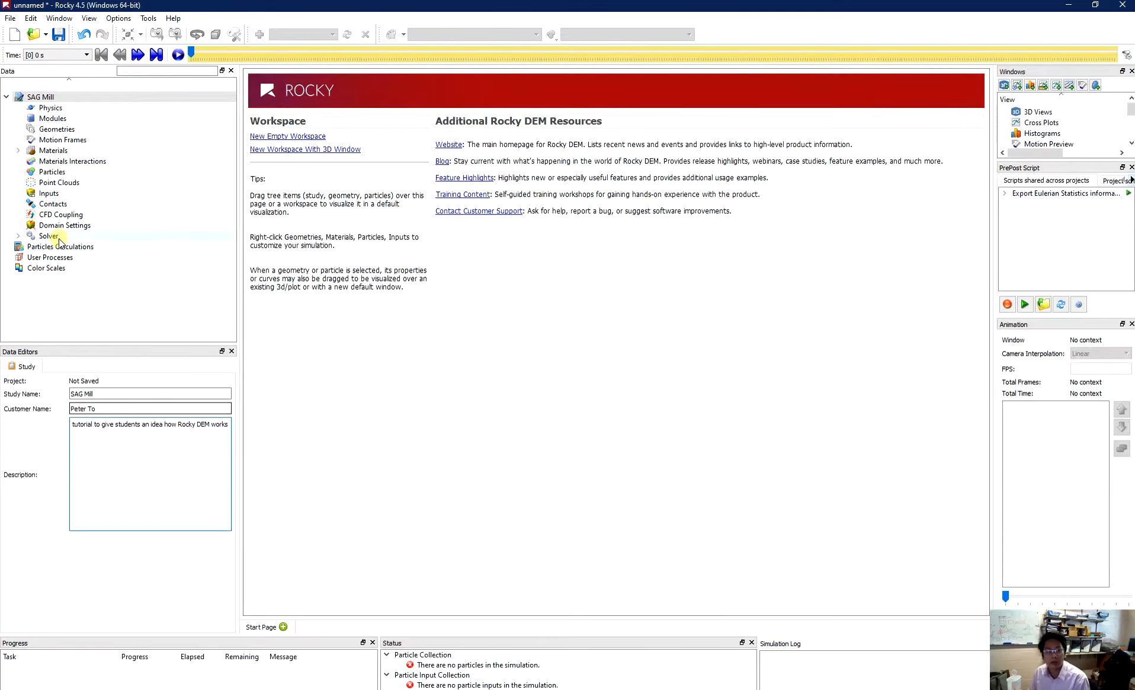
In the physics momentum settings, choose the Type C: Linear Spring Rolling Limit rolling resistance model and set the numerical softening factor to 0.1
click(49, 108)
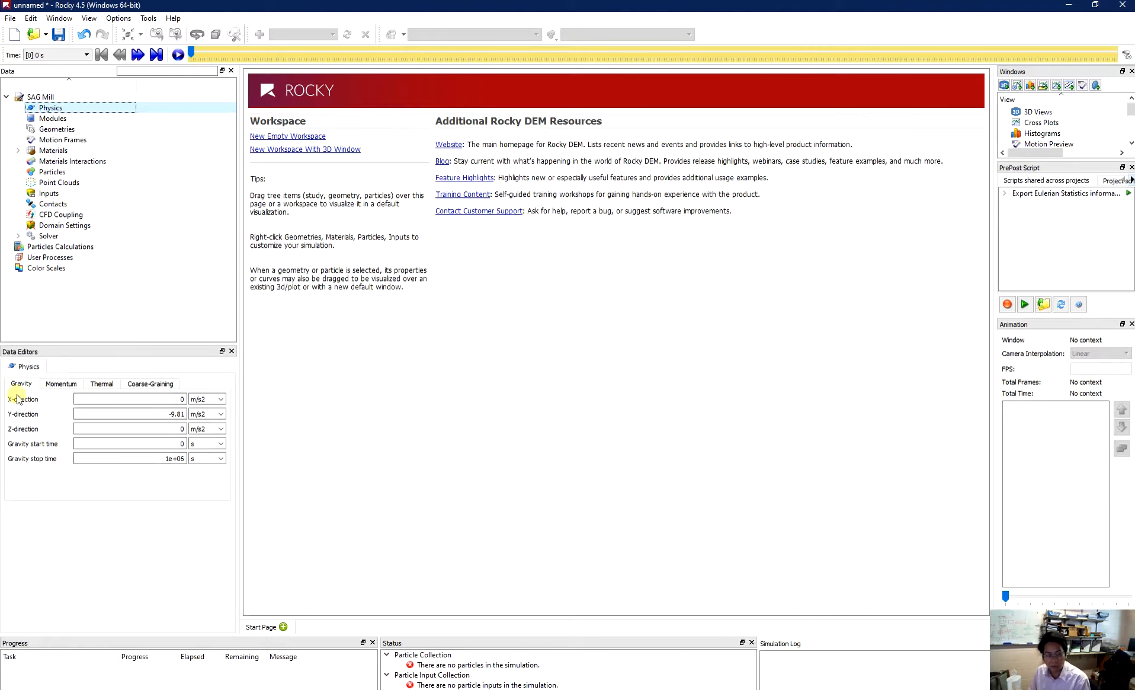
click(57, 384)
click(114, 464)
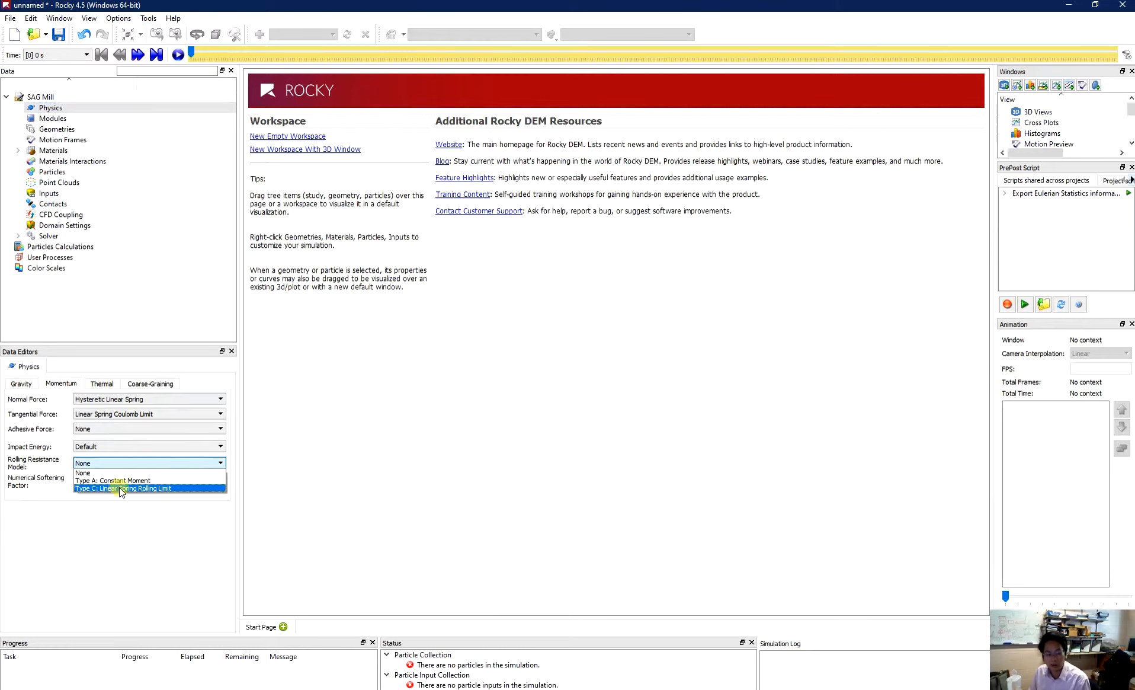
click(119, 487)
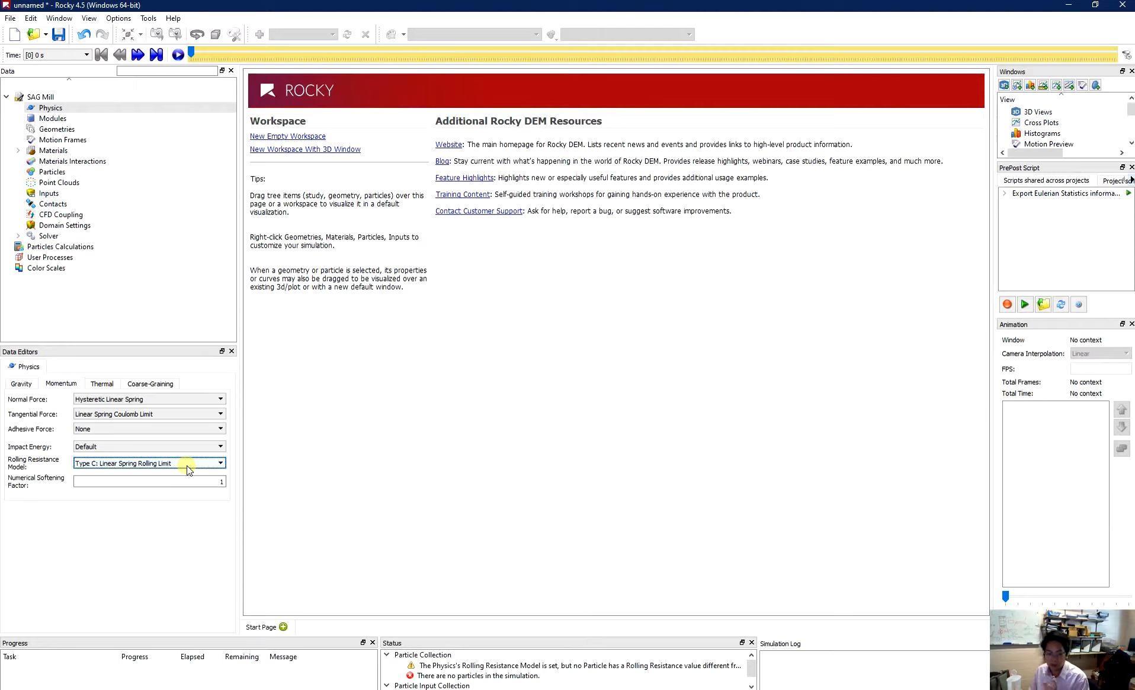
click(194, 483)
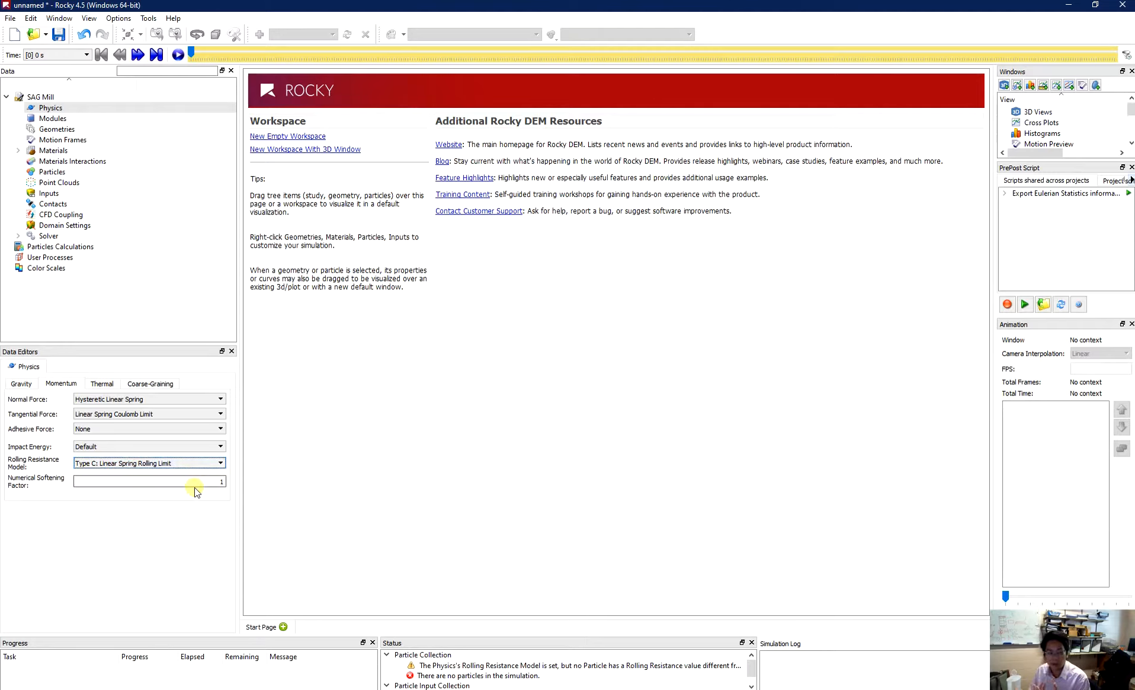
double_click(209, 481)
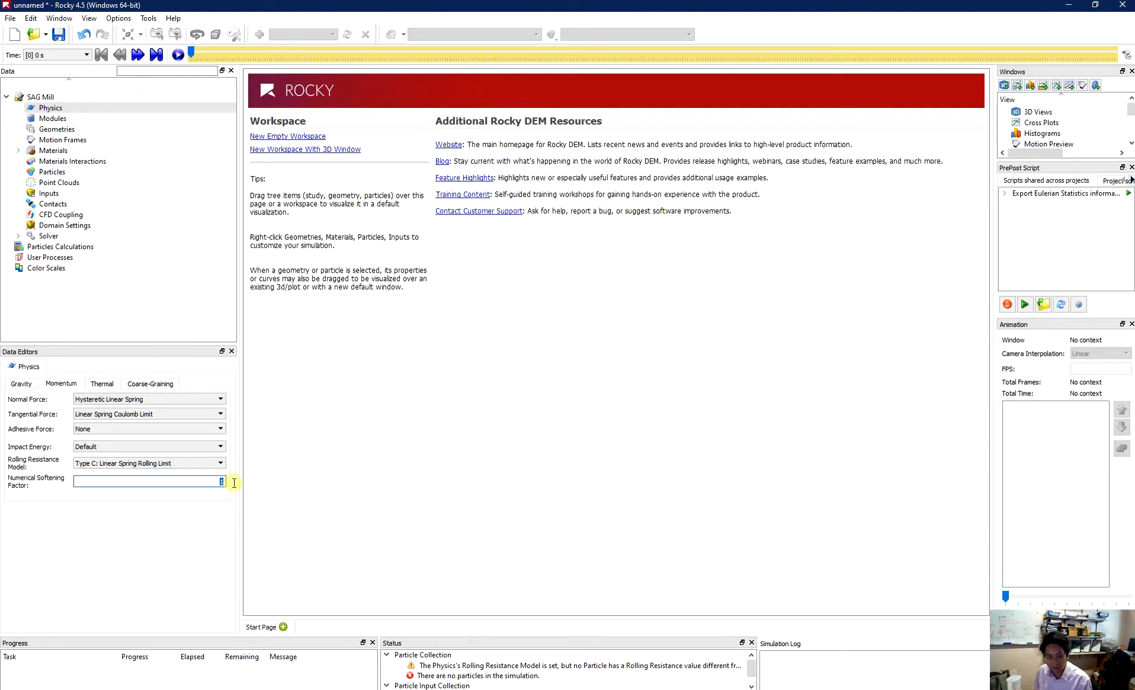
text(0.)
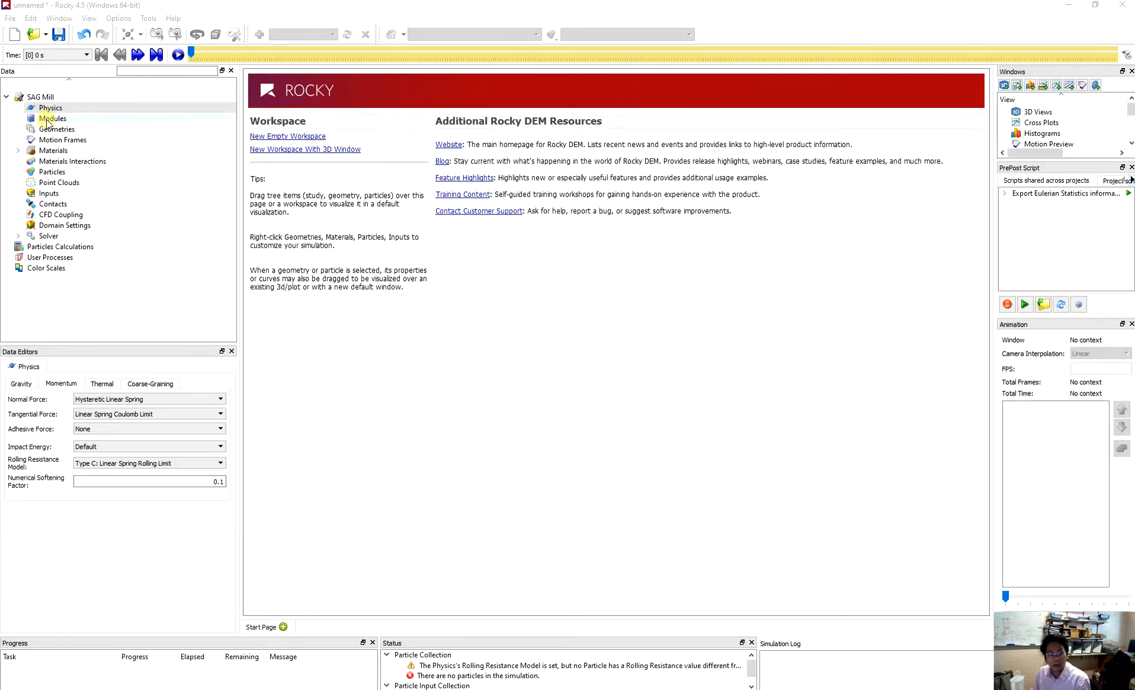
Enable the Boundary, Inter-group and Inter-particle Collision Statistics modules and the Particle Instantaneous Energies module
click(47, 120)
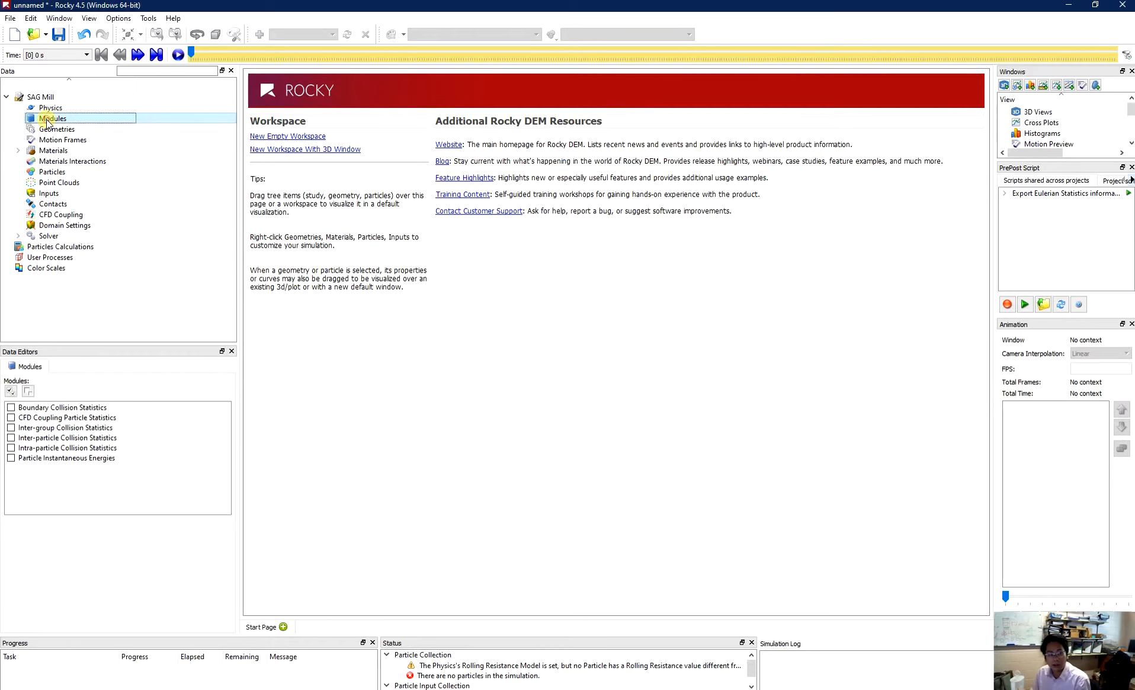
click(11, 408)
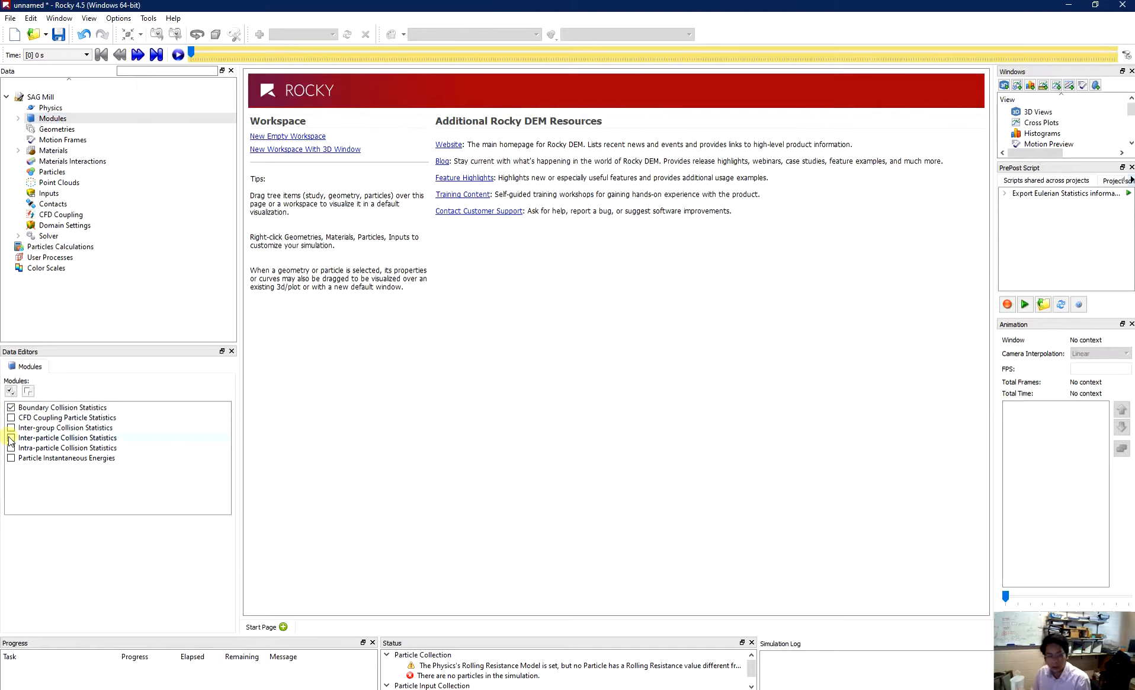
click(11, 437)
click(10, 427)
click(12, 459)
Enable Intensities collection in the Boundary Collision Statistics module
click(18, 119)
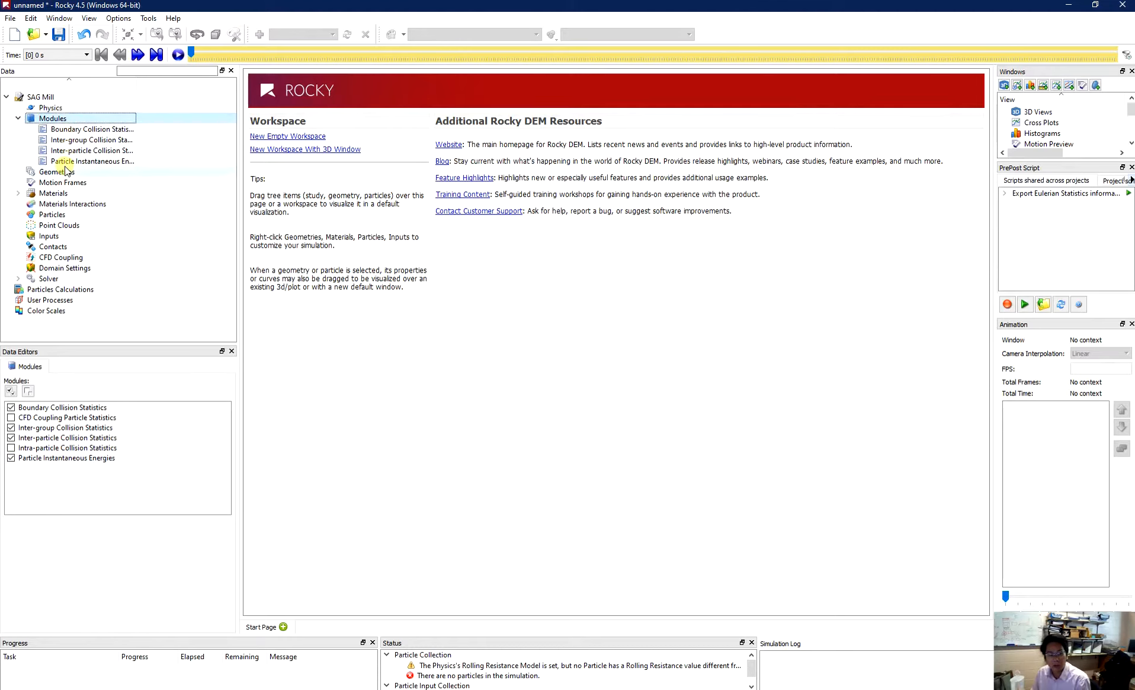
click(64, 130)
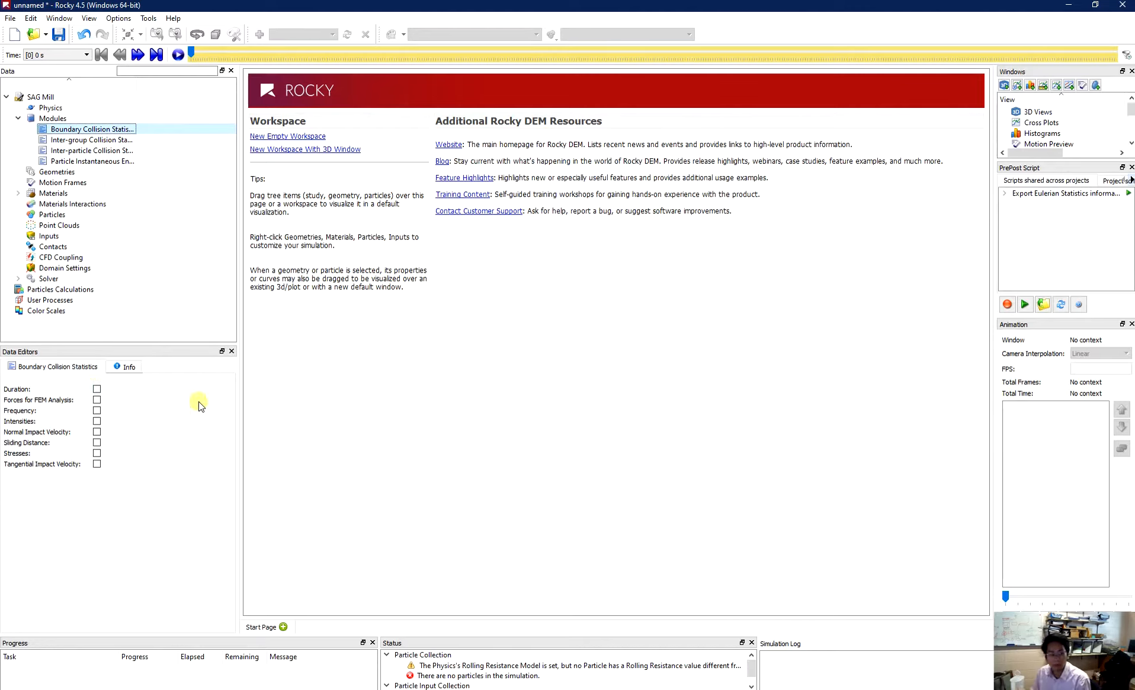
click(96, 420)
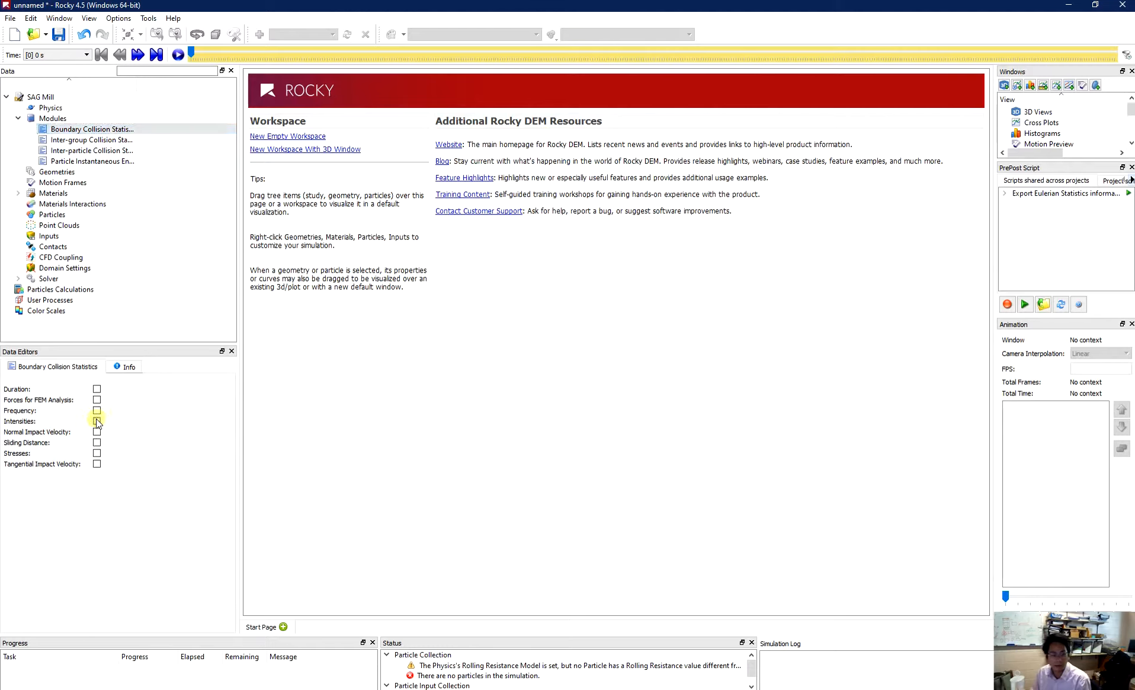
Enable Energy Dissipation for the Inter-group Collision Statistics and Power for the Inter-particle Collision Statistics
click(66, 142)
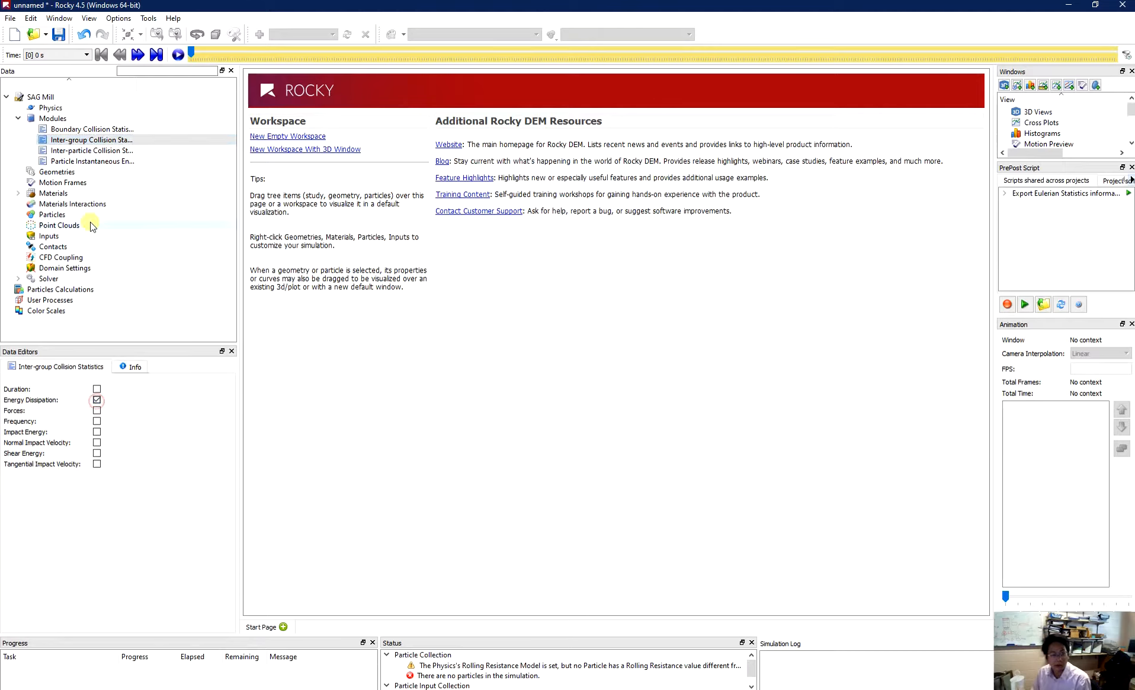
click(90, 151)
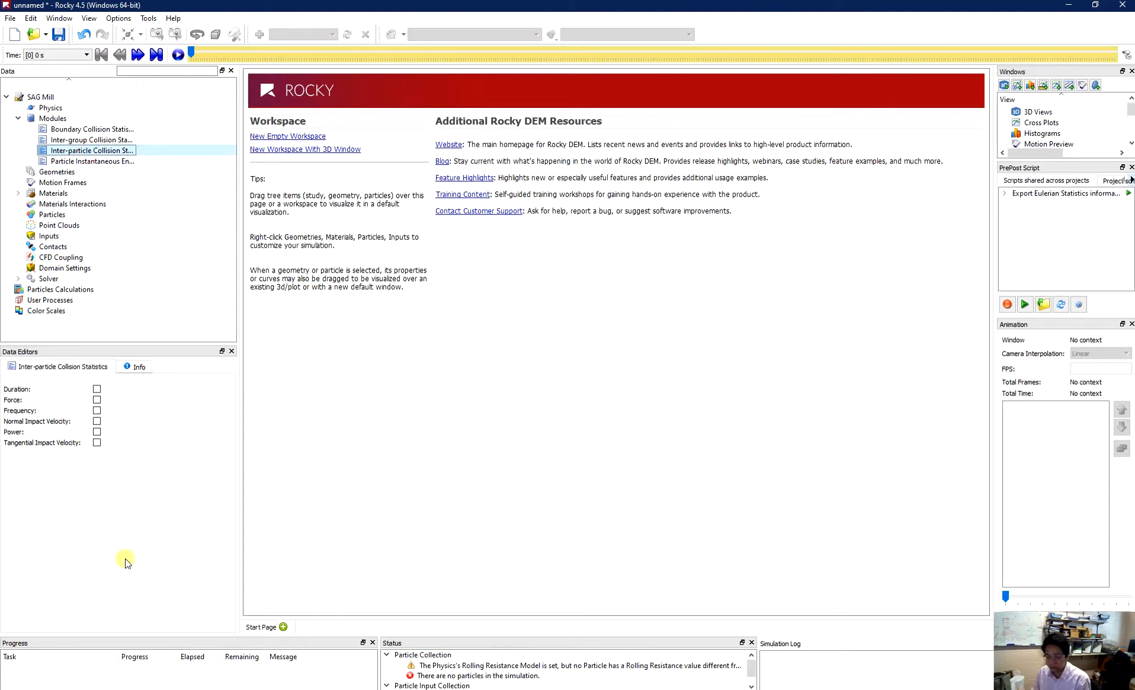
click(97, 431)
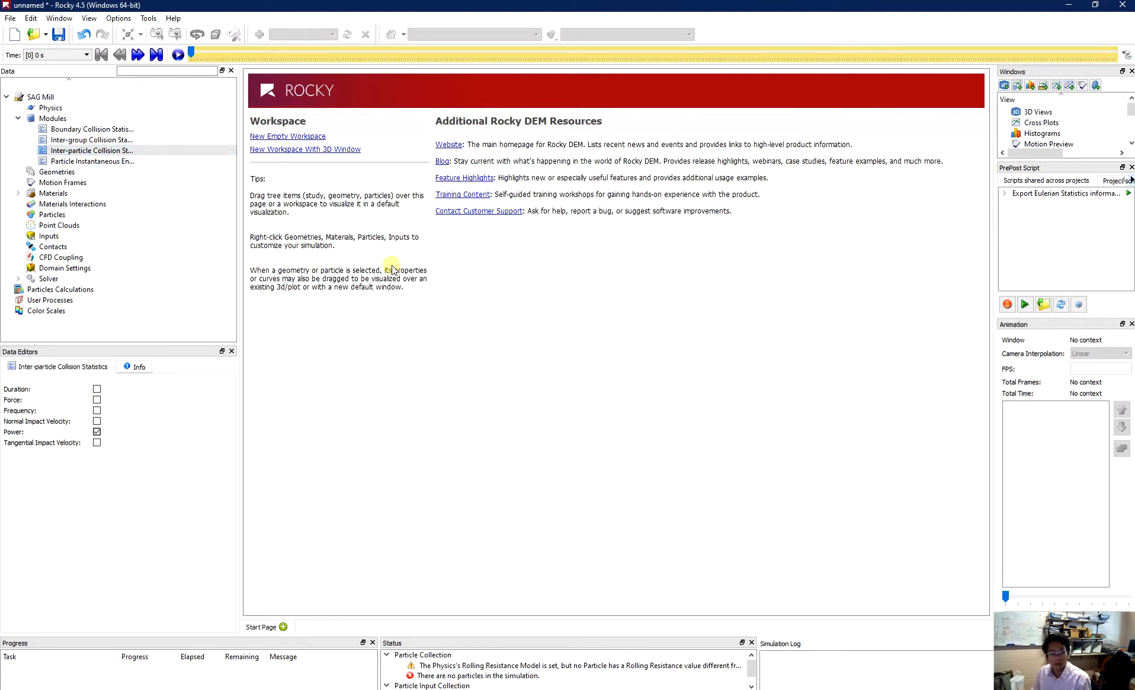
click(114, 159)
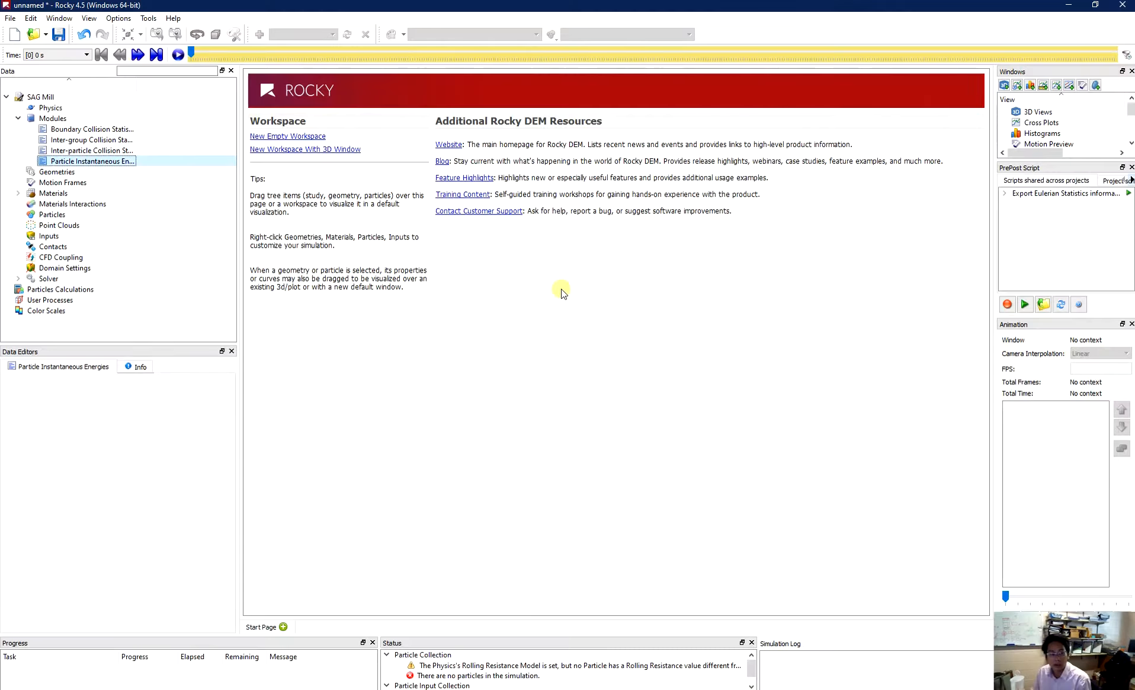
Start importing the geometry file Mill.stl and save the project to the Desktop as SAG Mill
click(58, 172)
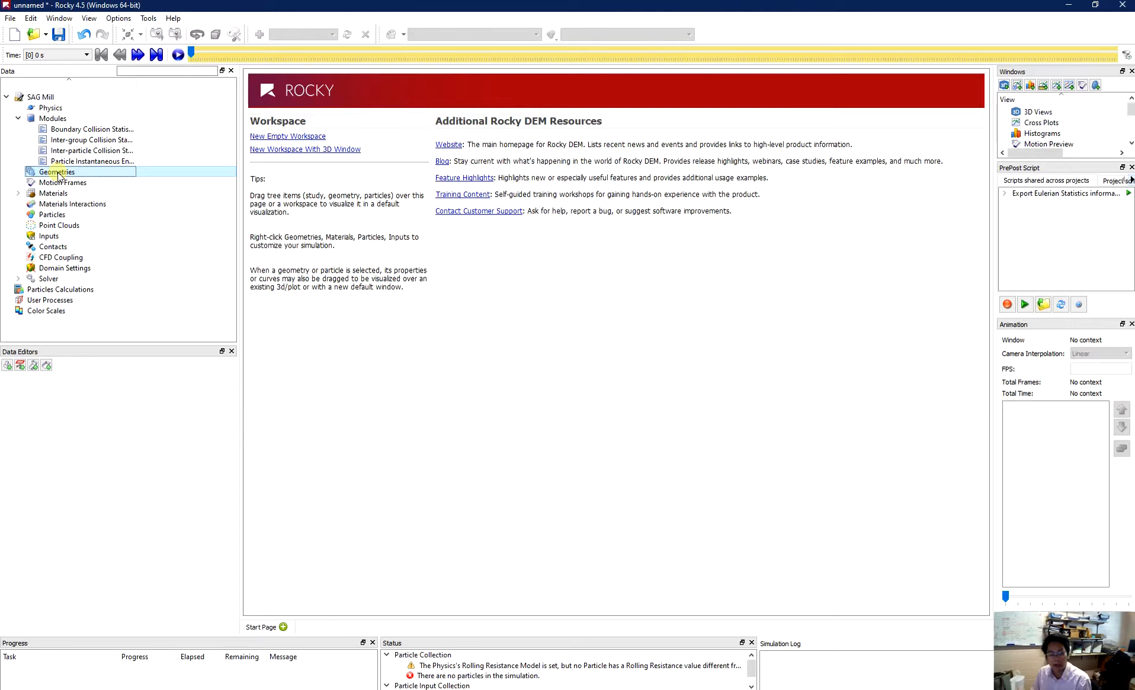
right_click(59, 173)
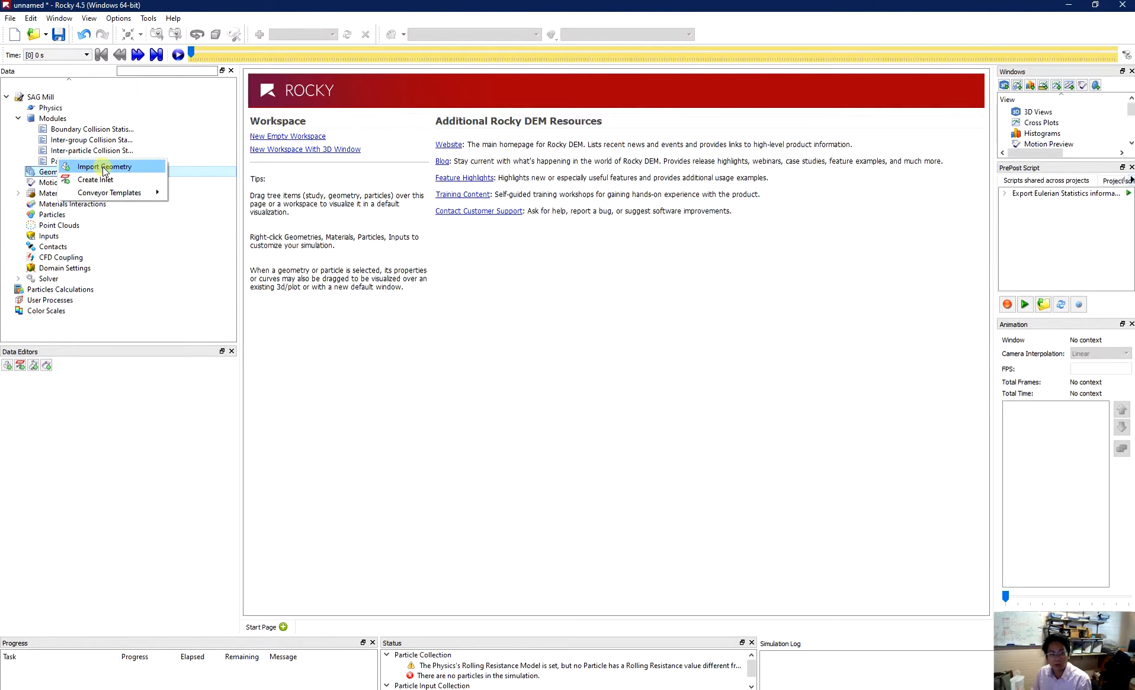
click(103, 167)
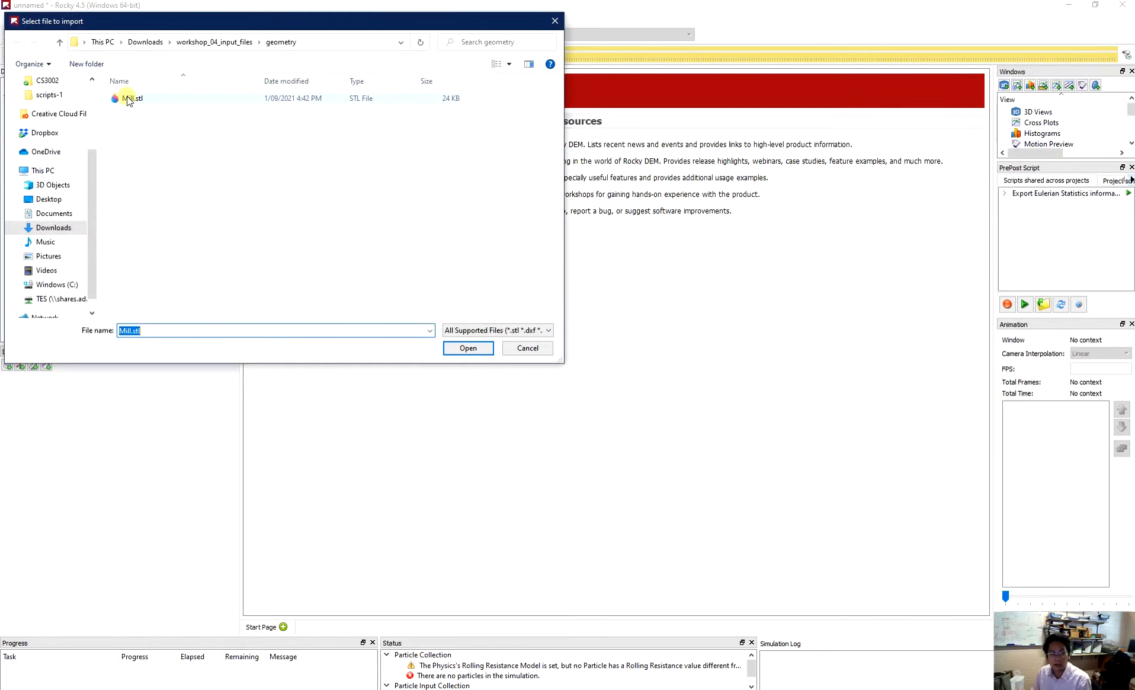
click(127, 96)
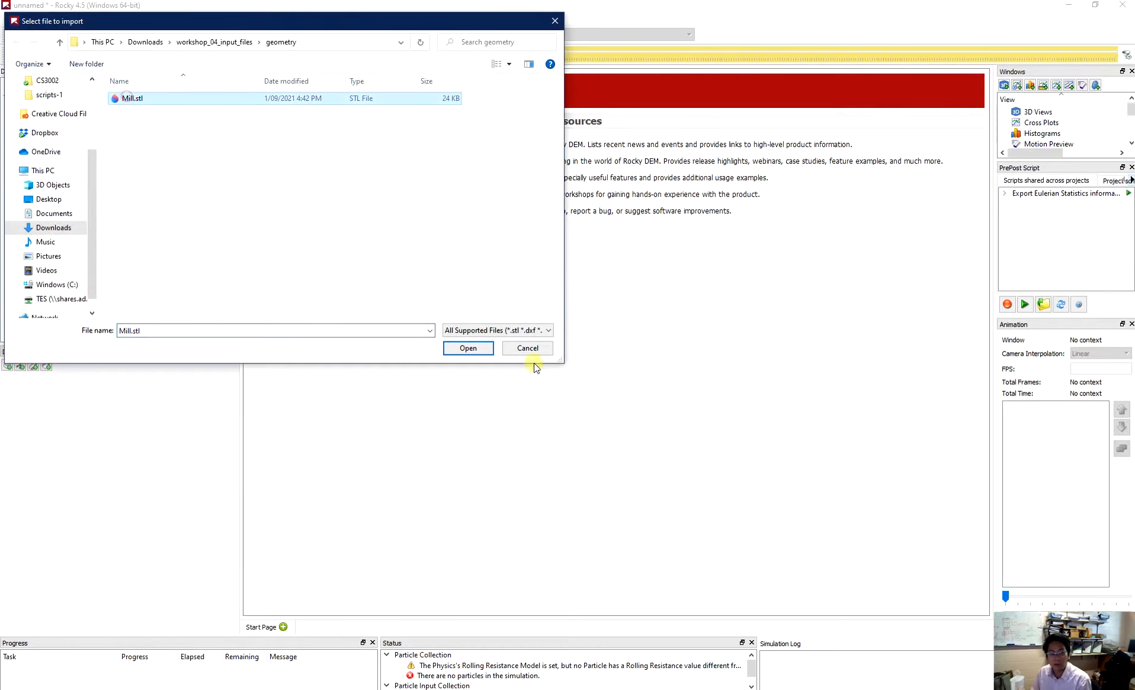
click(465, 348)
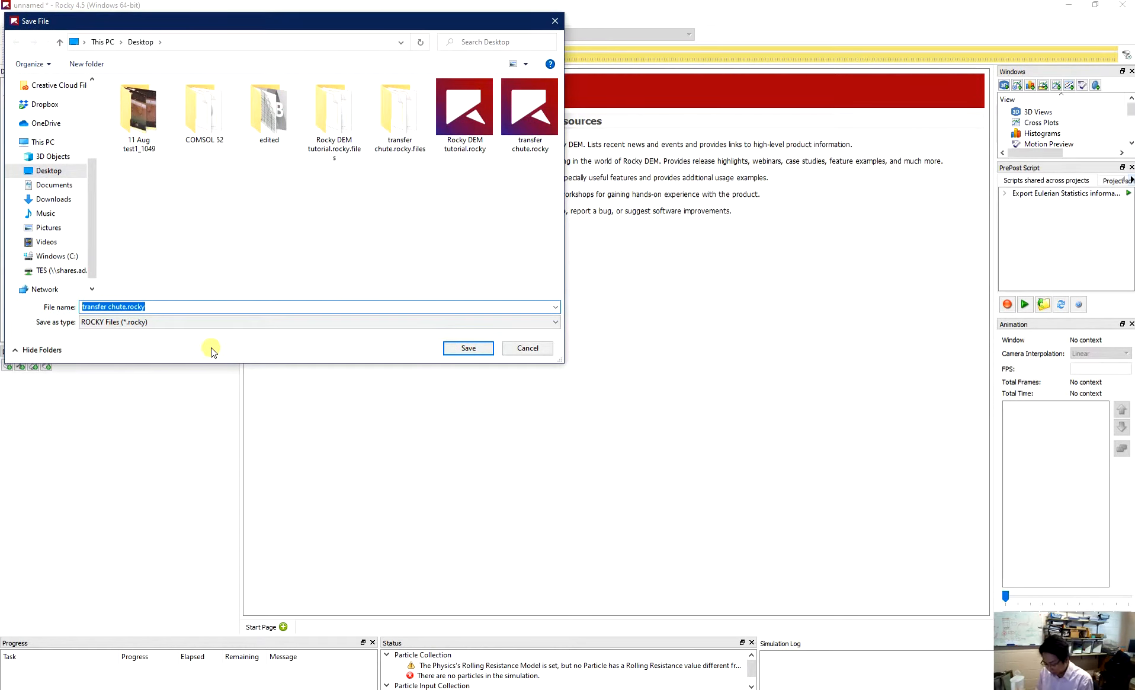
text(SAG Mill)
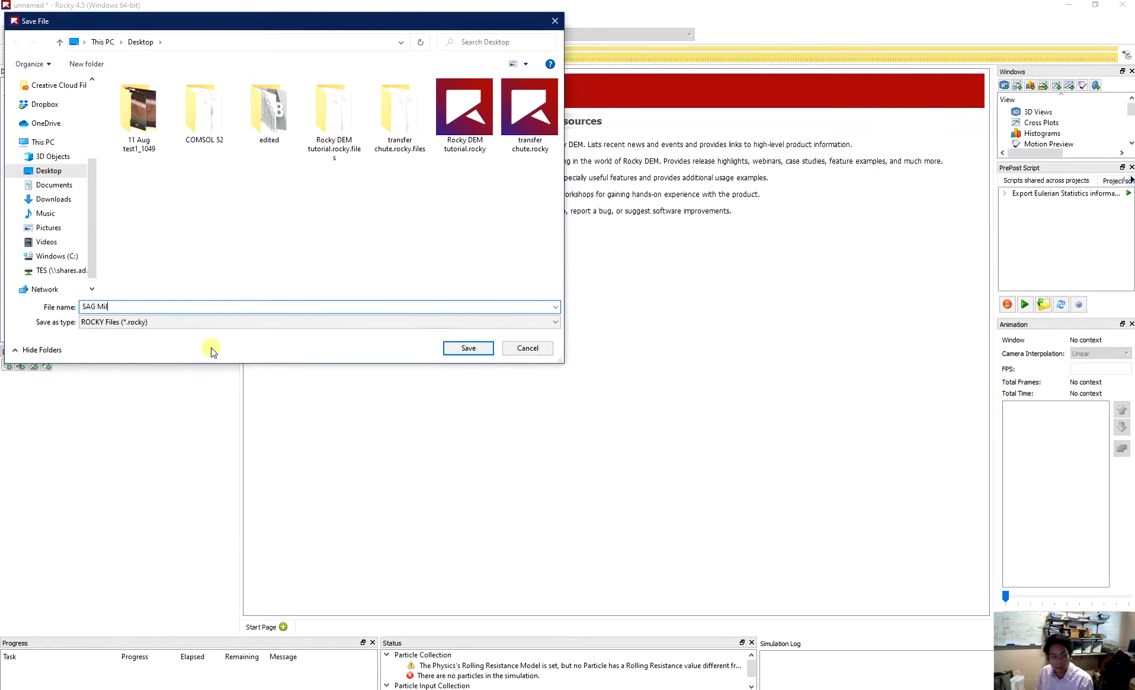
click(468, 349)
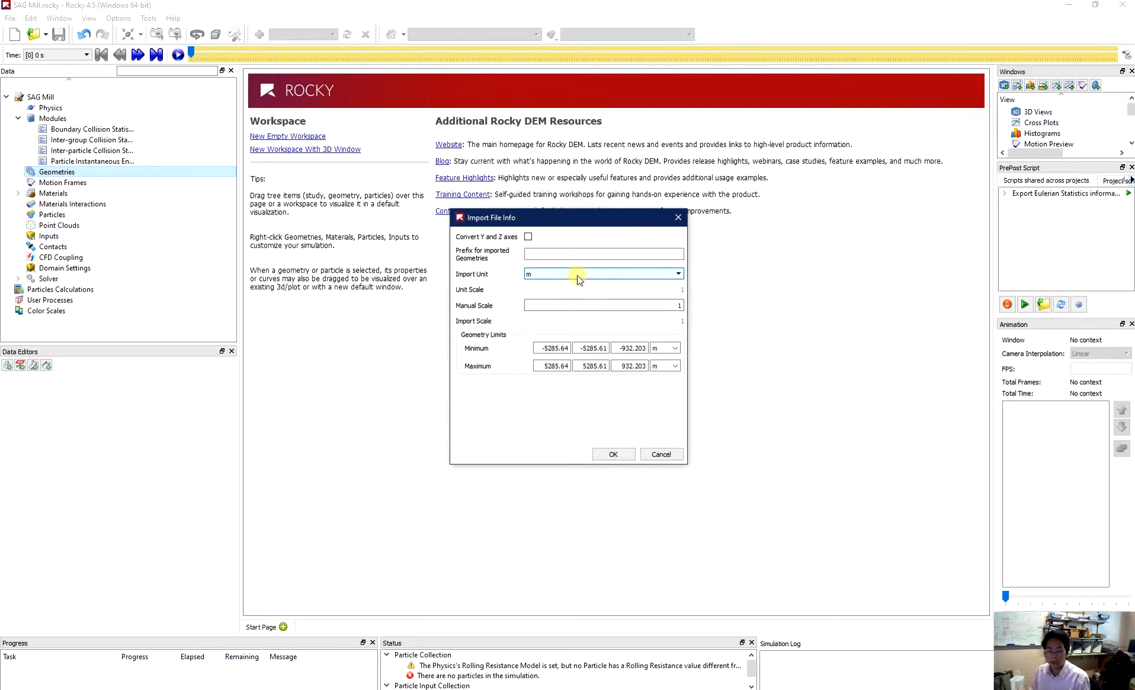
Set the geometry's import unit to mm and complete the import
click(577, 275)
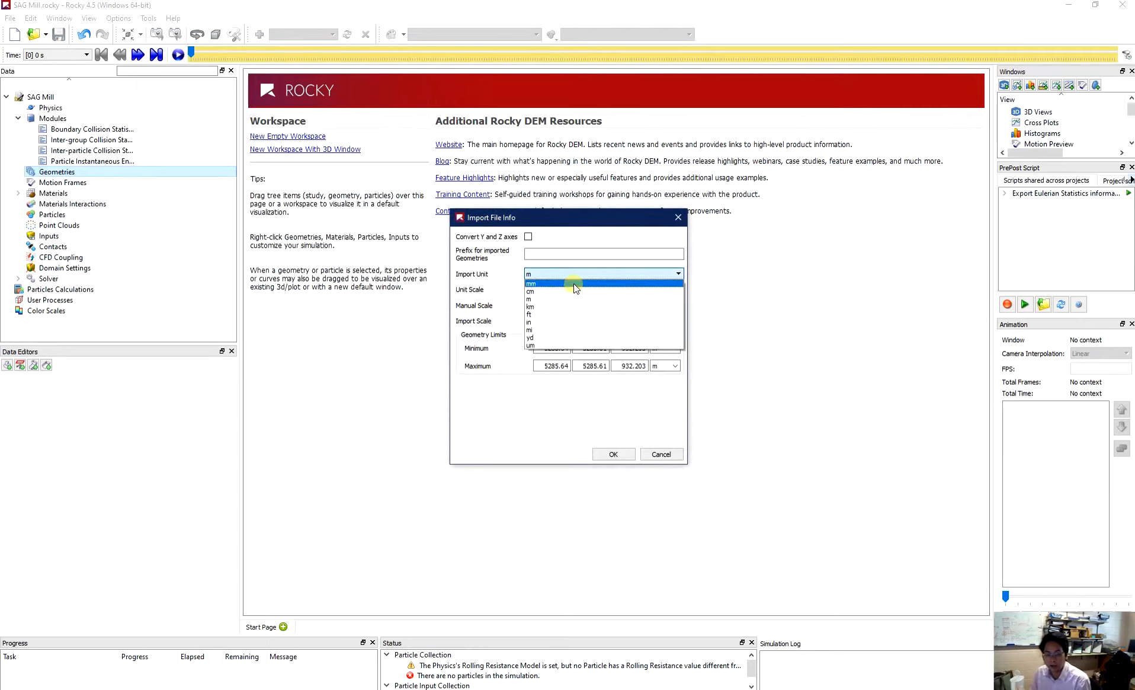
click(573, 283)
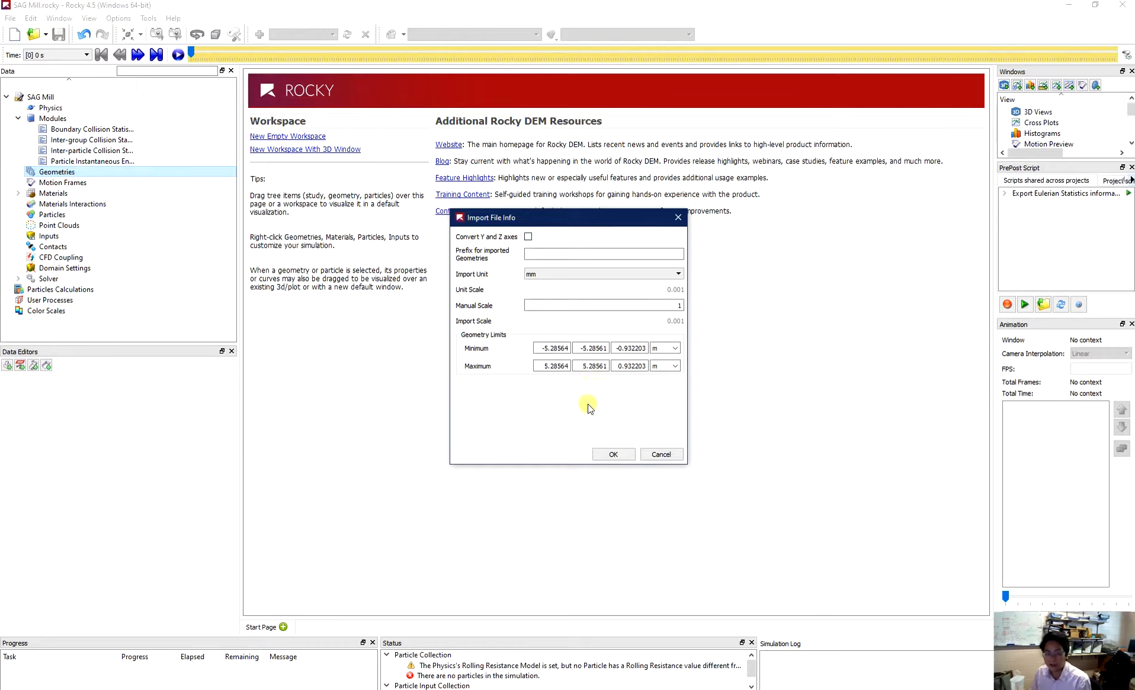
click(611, 457)
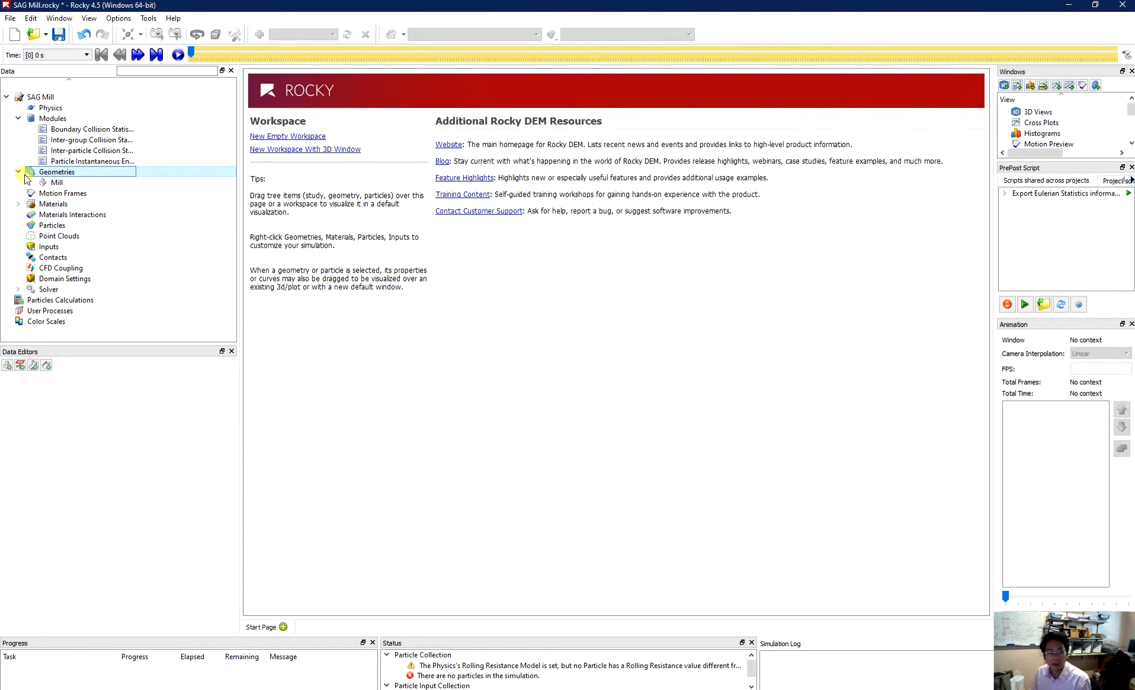
Display the imported Mill geometry in a new 3D view
click(58, 182)
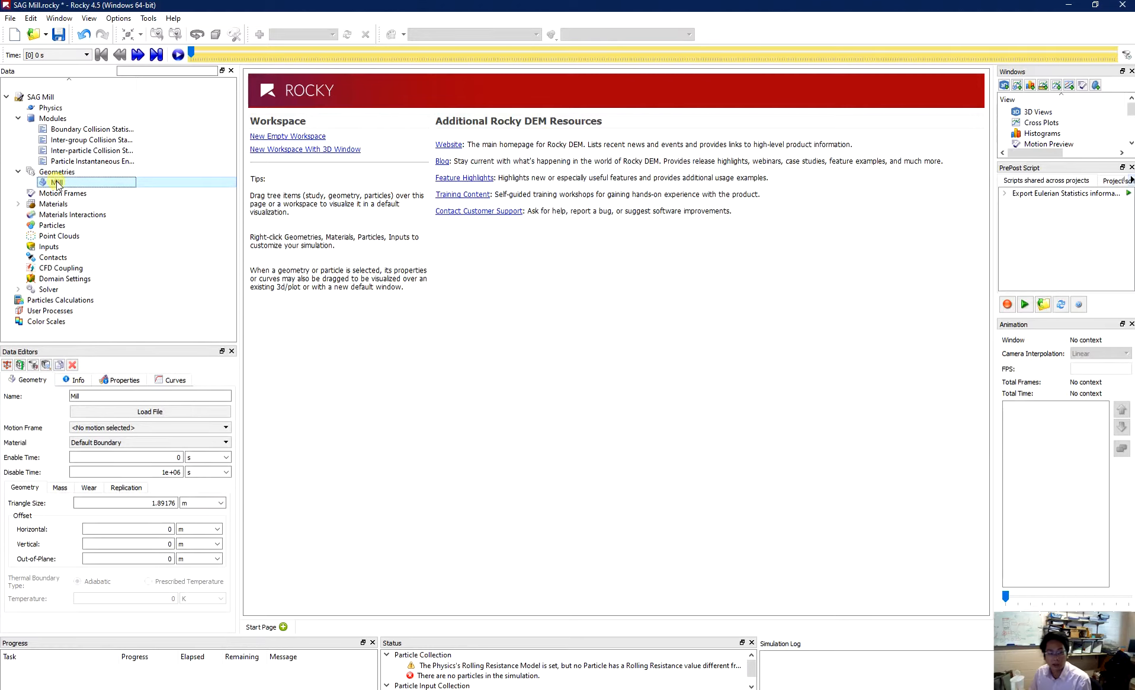
drag(57, 183, 479, 264)
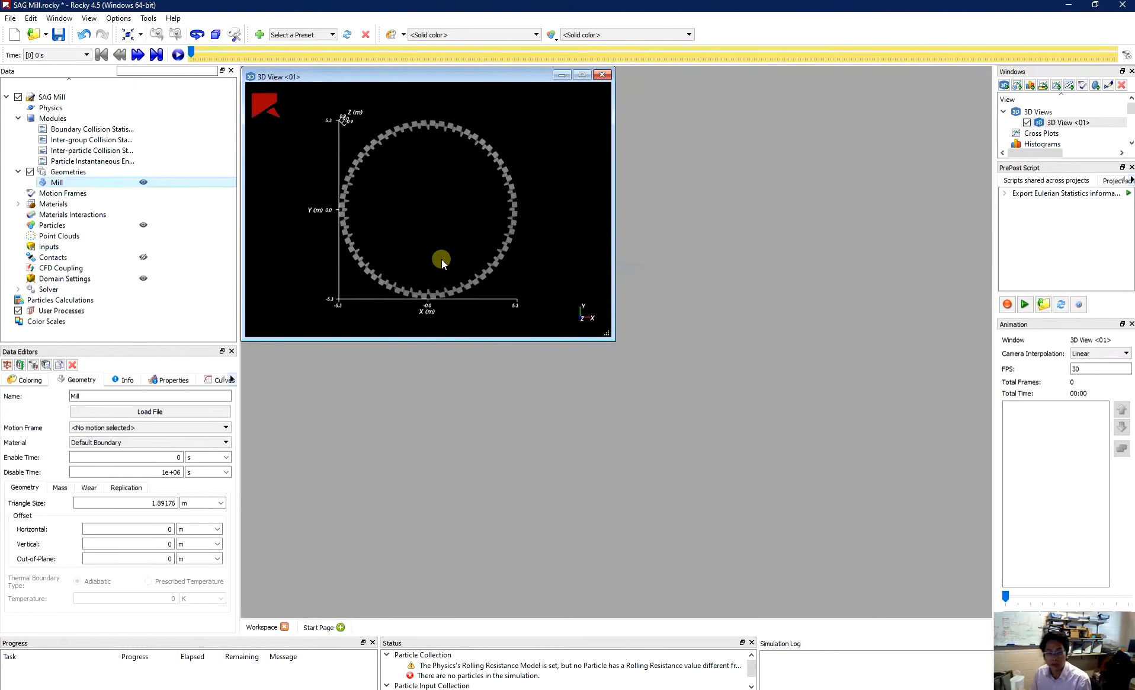
Enlarge the 3D view window and create a motion frame named Mill Rotation
drag(612, 340, 975, 610)
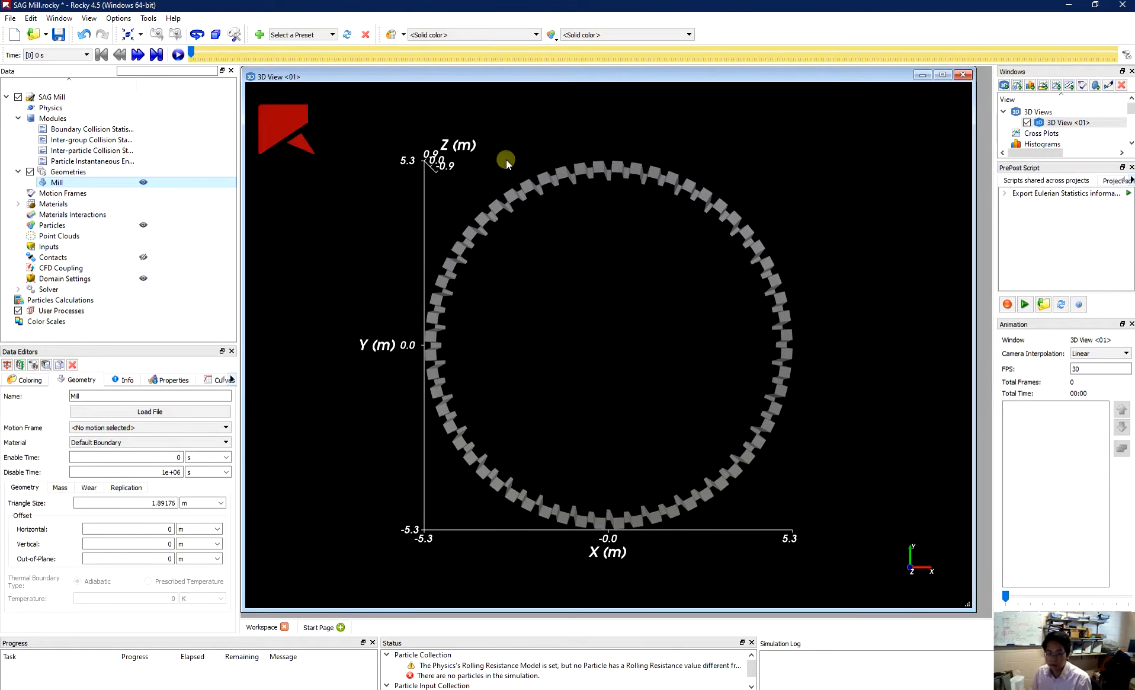
click(60, 195)
right_click(60, 194)
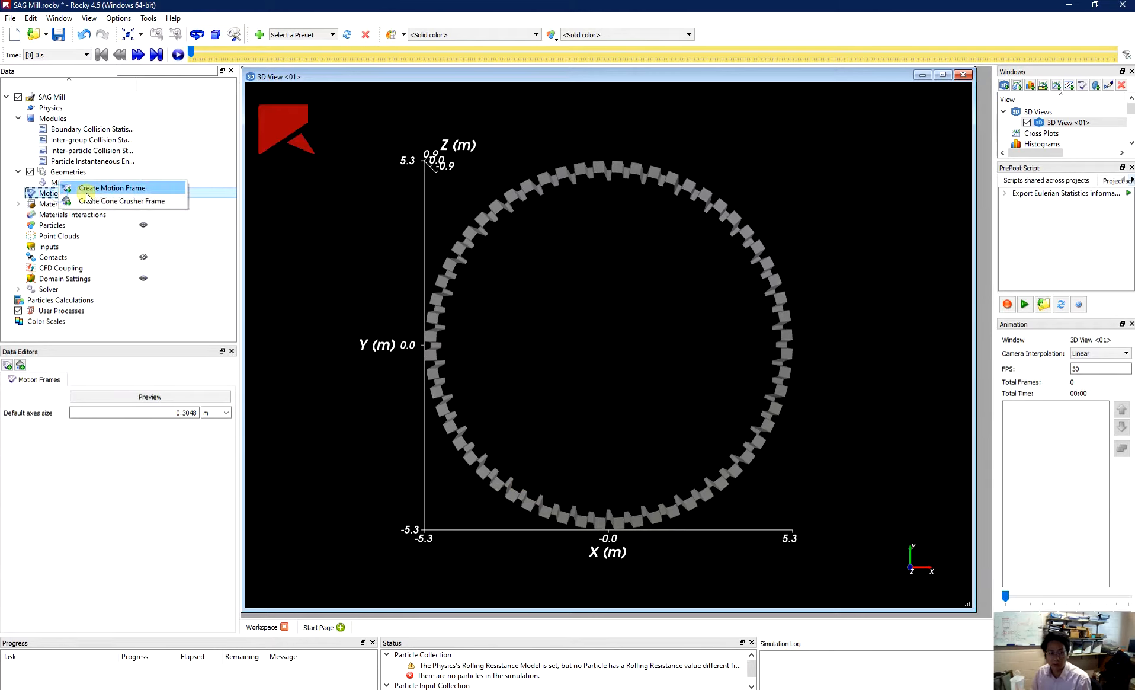
click(91, 191)
triple_click(115, 395)
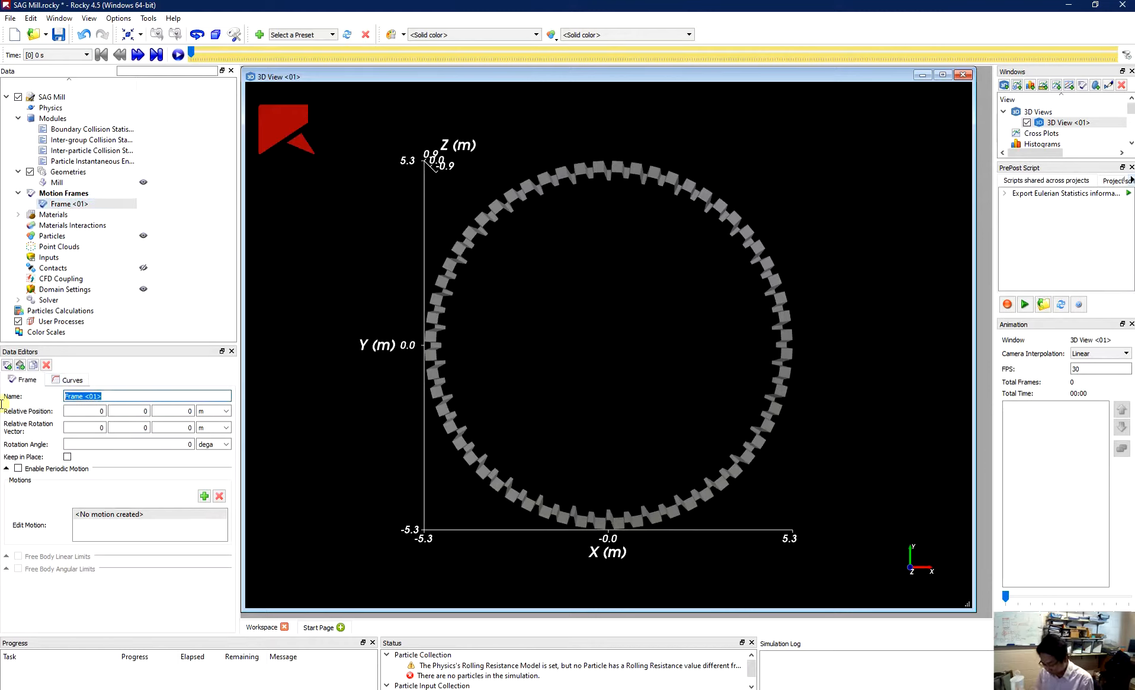
text(Rotation)
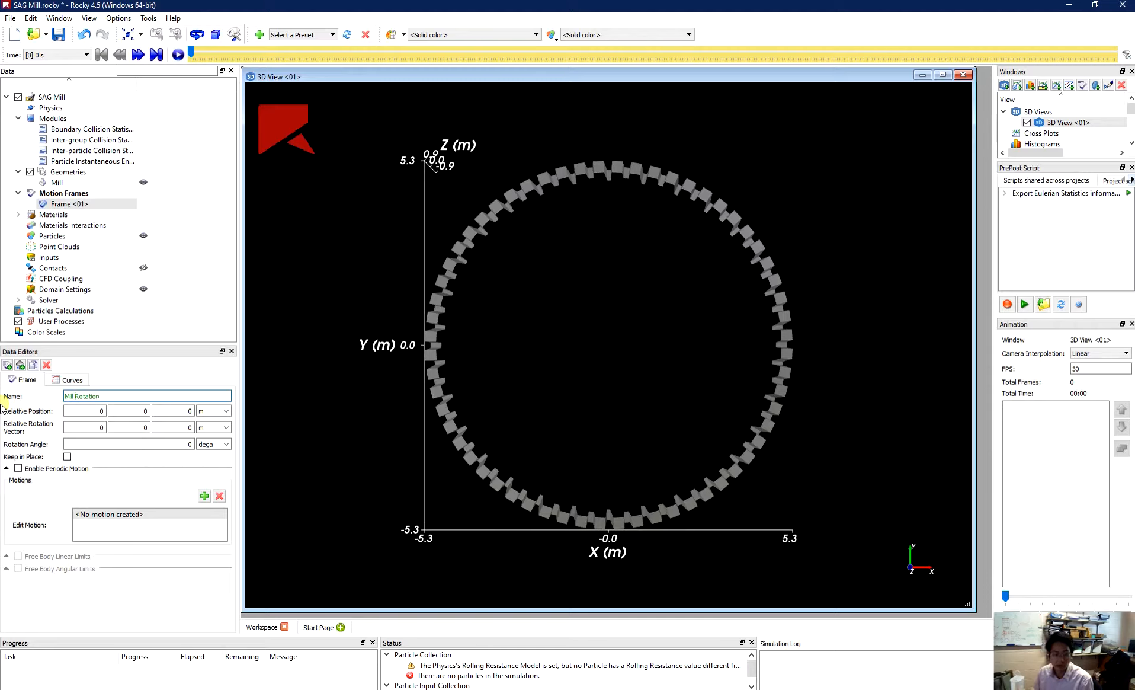
Add a motion of type Rotation with a stop time of 3 s to the Mill Rotation frame
click(204, 495)
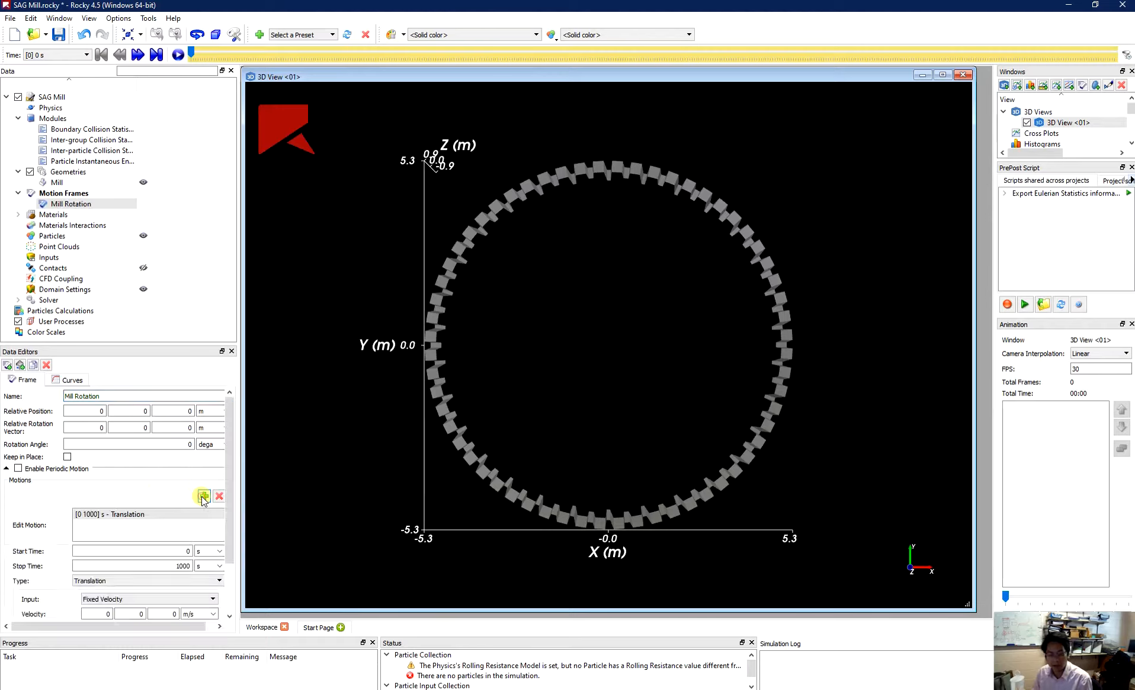
double_click(174, 566)
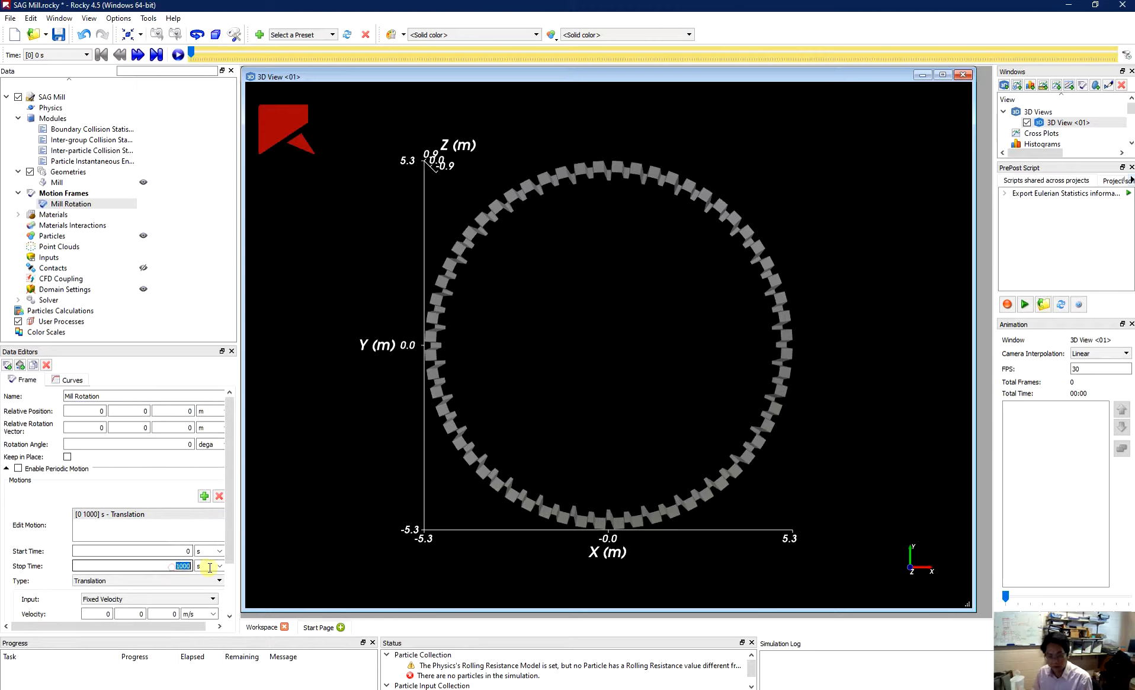
text(3)
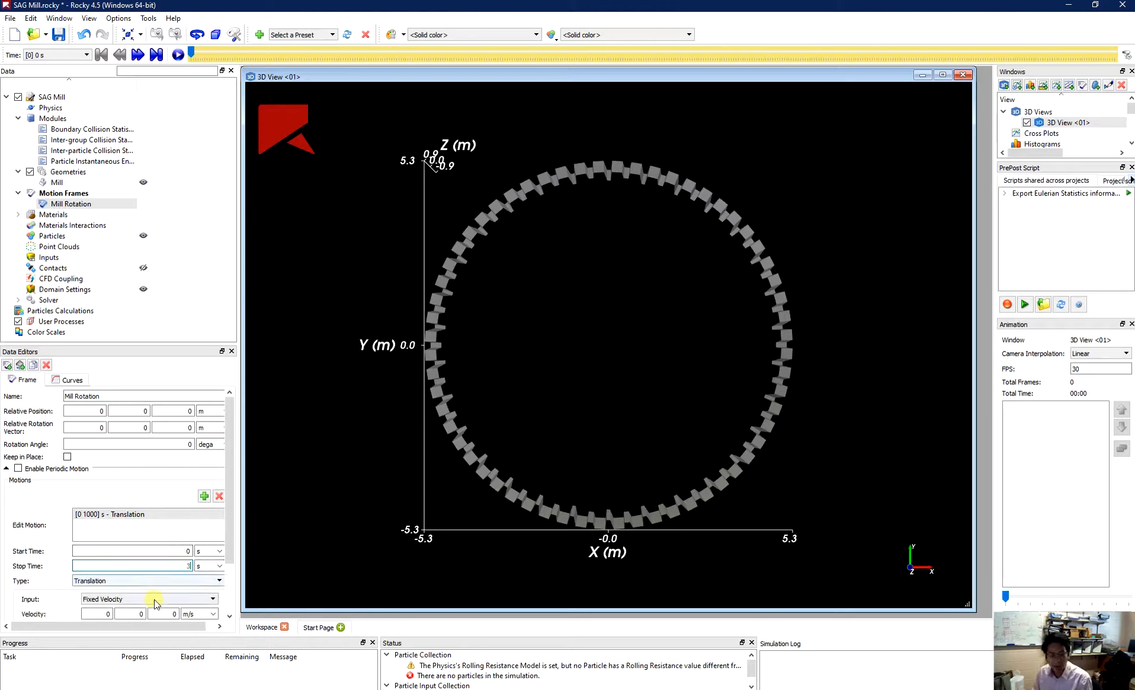
scroll(228, 499, down, 3)
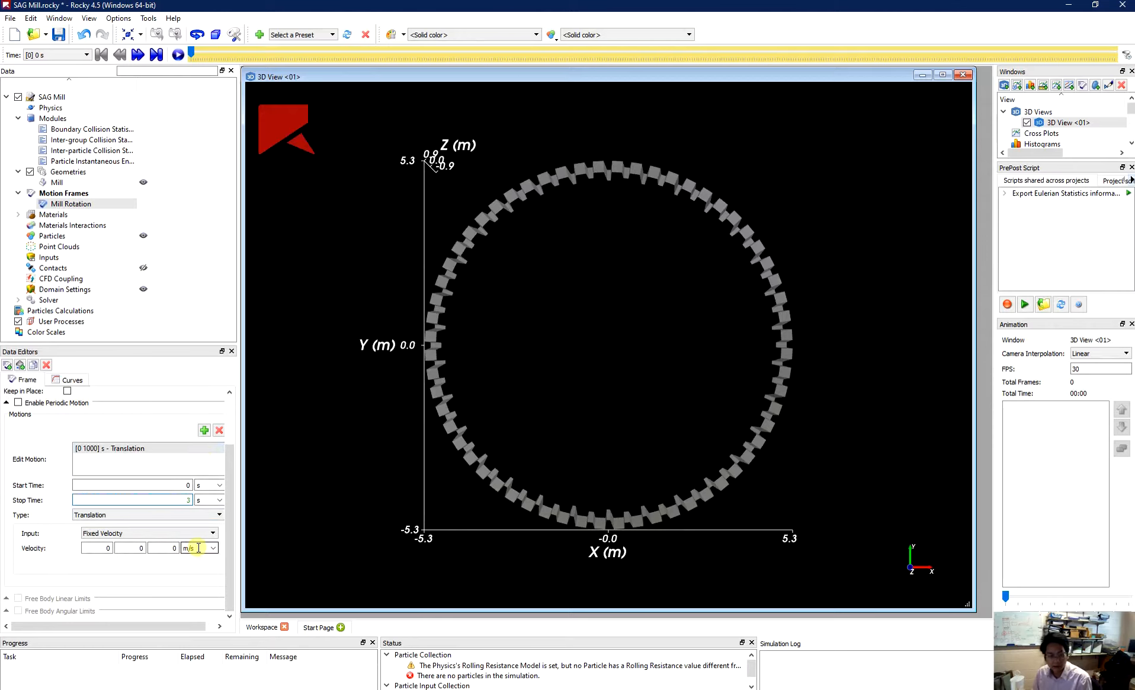
click(188, 514)
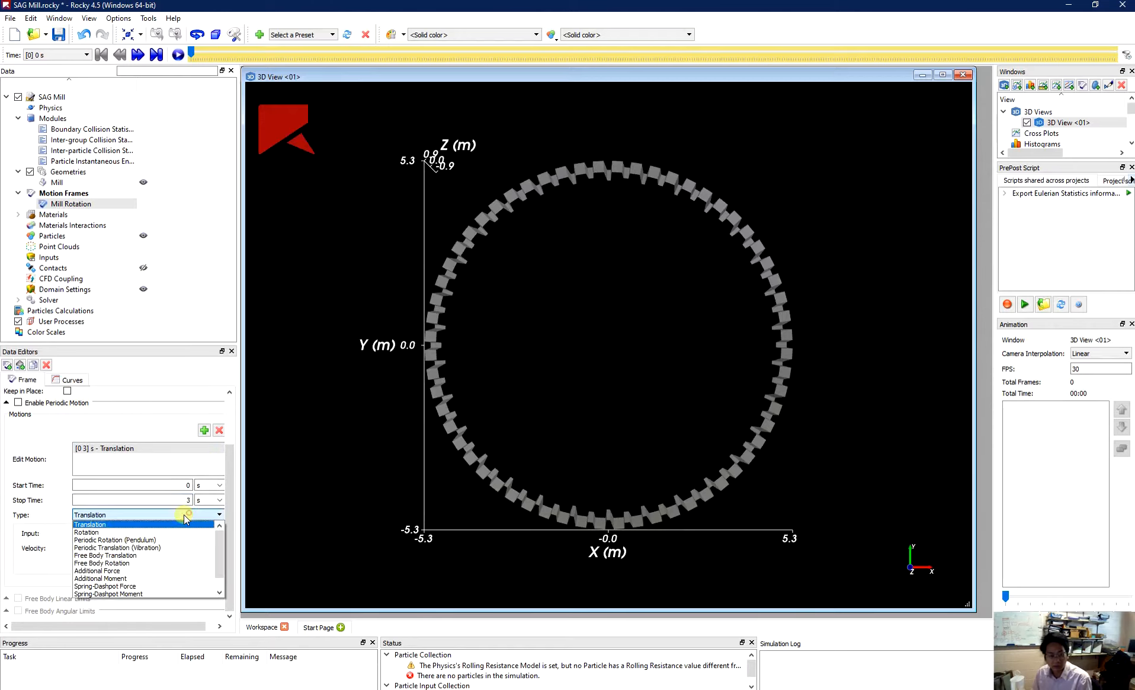
click(129, 532)
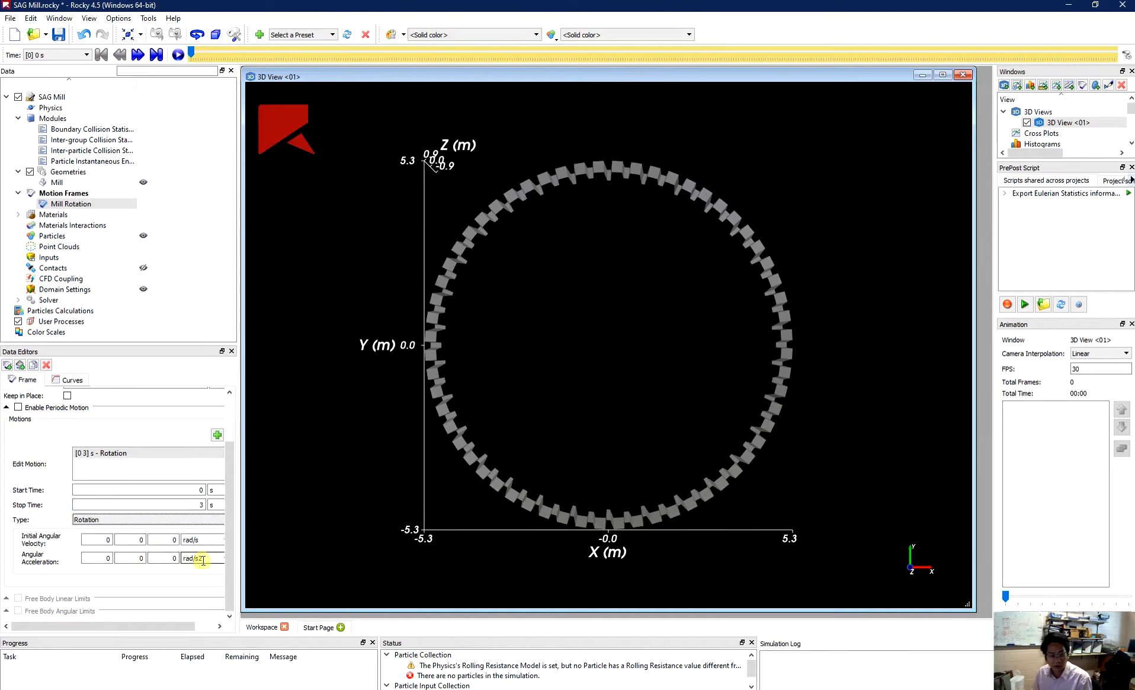
Set the first rotation's angular acceleration about Z to 200 rev/min2
mouse_move(244, 557)
mouse_down()
mouse_move(270, 557)
mouse_move(253, 551)
mouse_up()
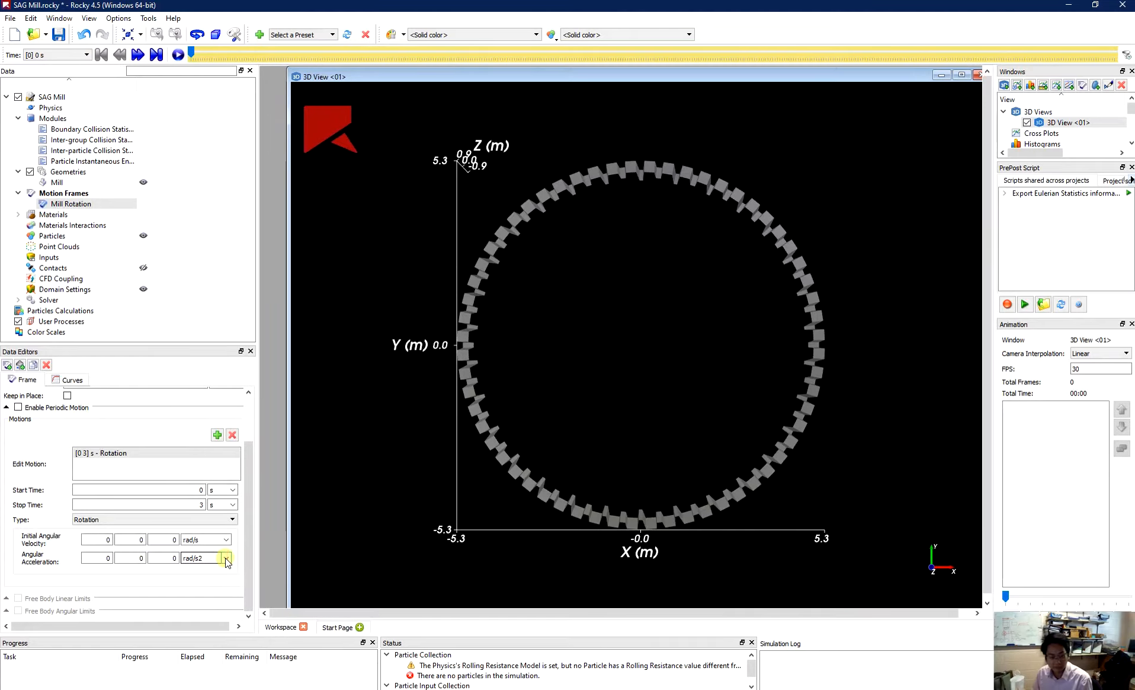
click(225, 559)
click(188, 585)
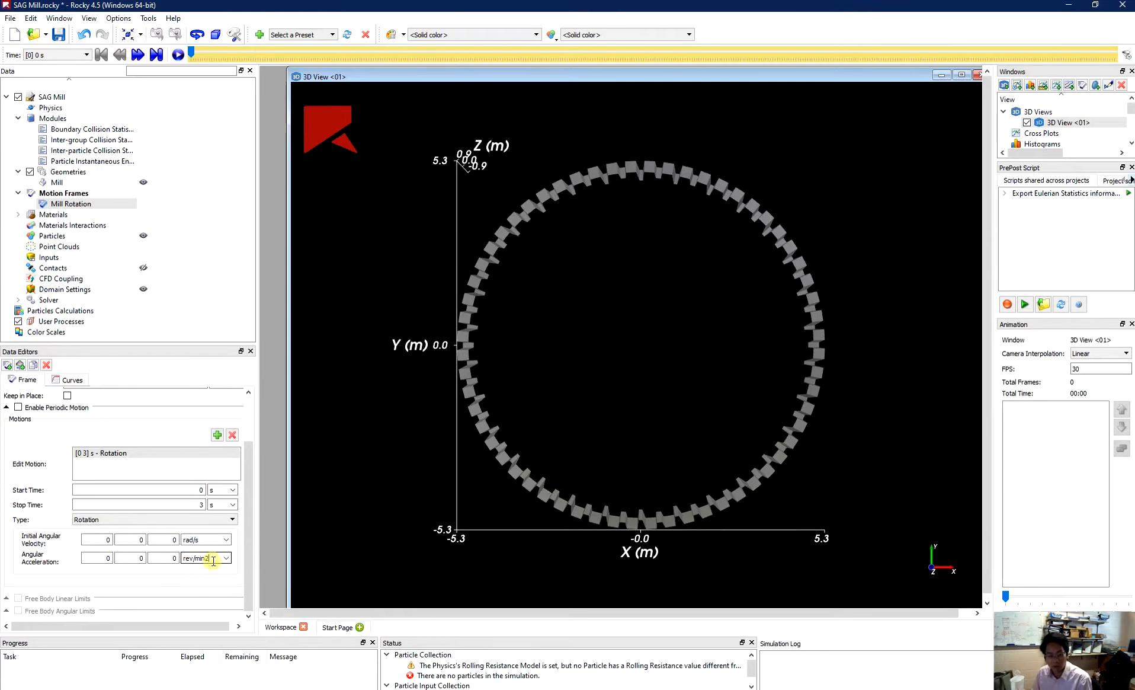
click(168, 558)
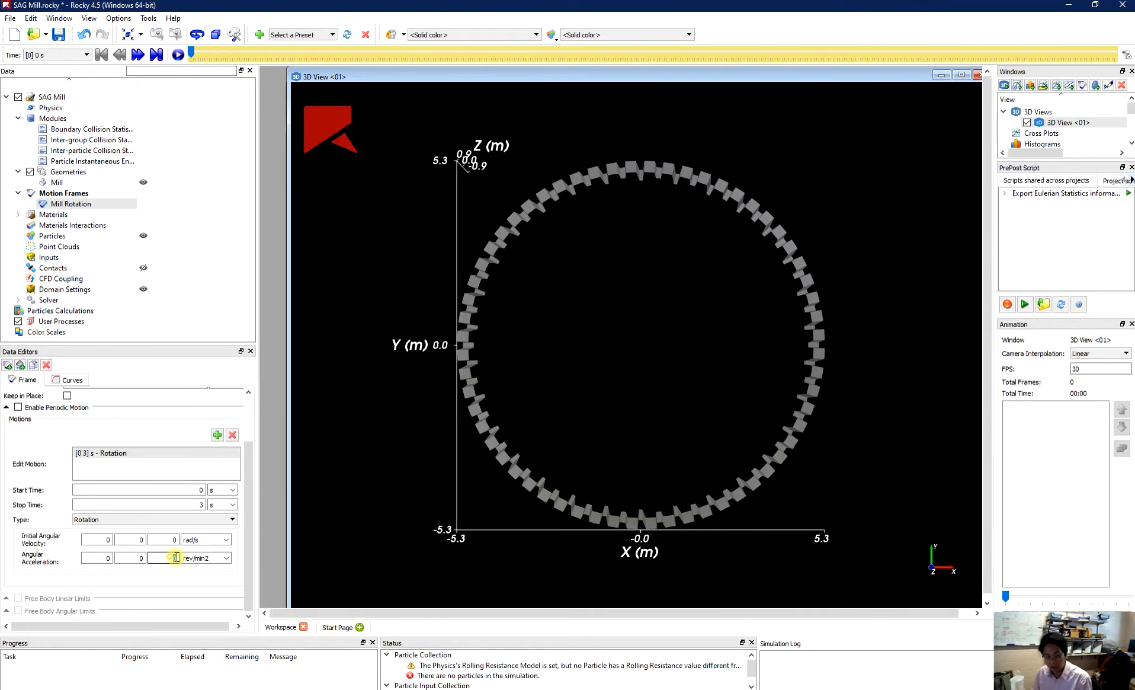
text(2000)
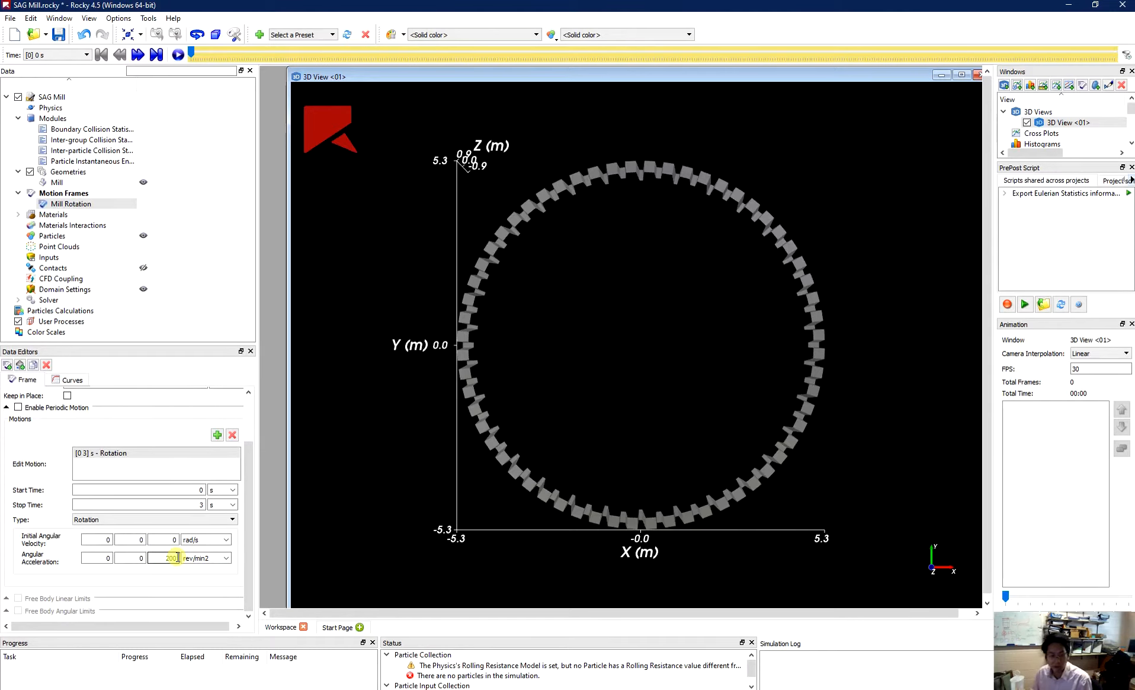
key(BackSpace)
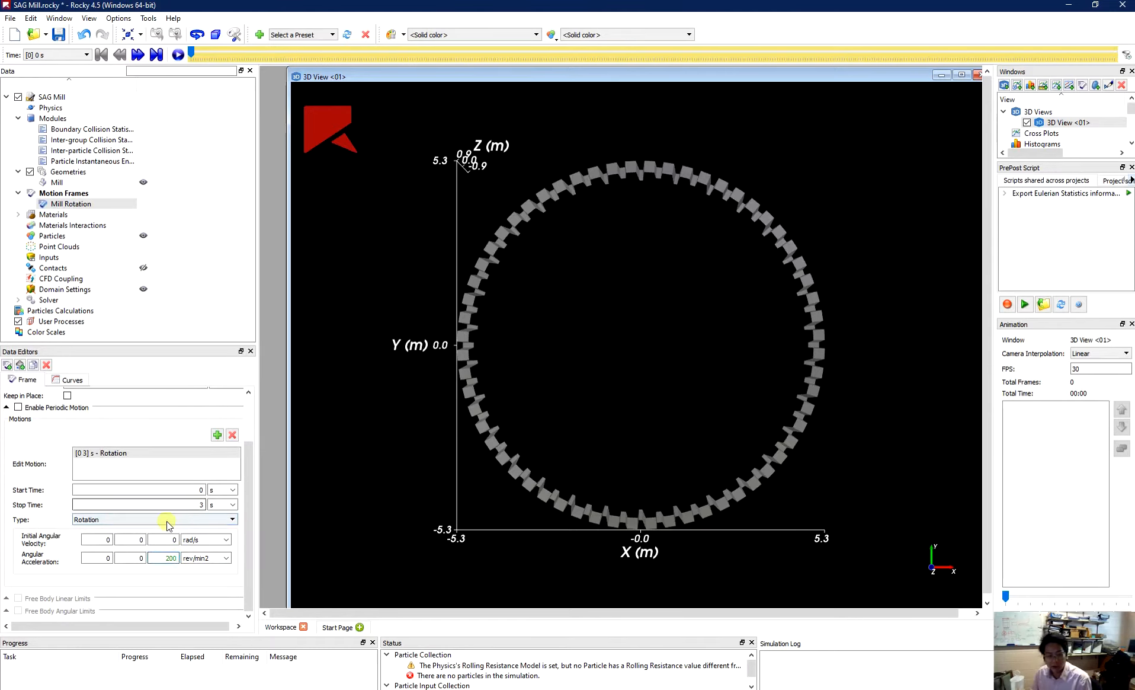
Add a second motion of type Rotation to the Mill Rotation frame with a start time of 3 s
click(217, 434)
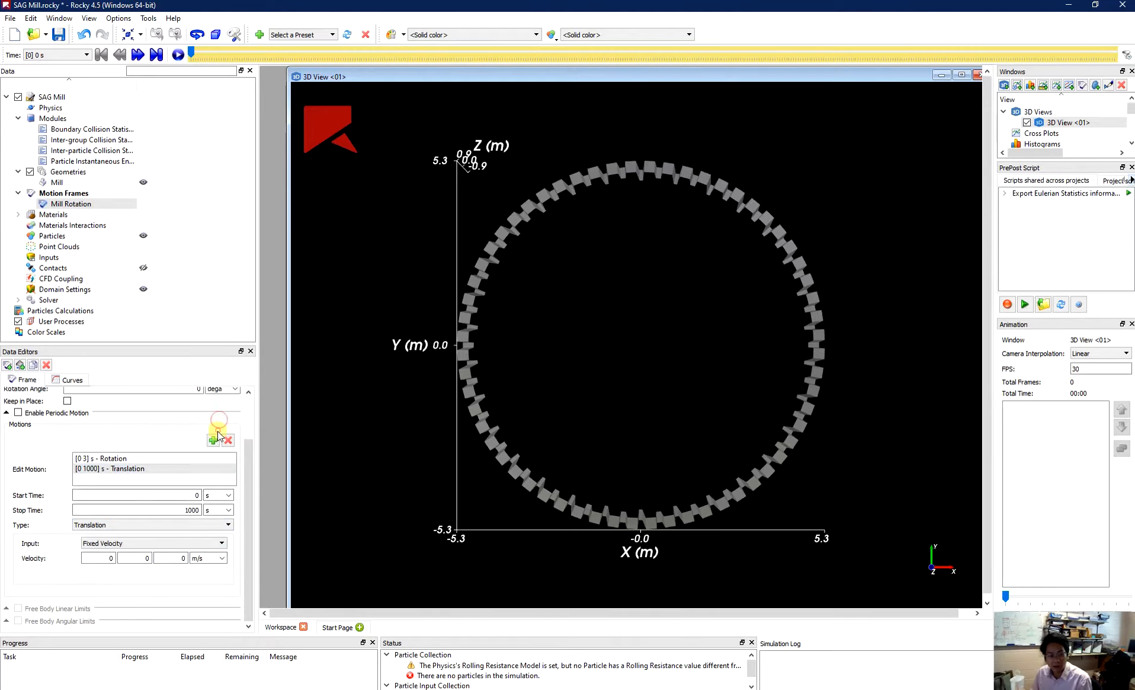
click(100, 524)
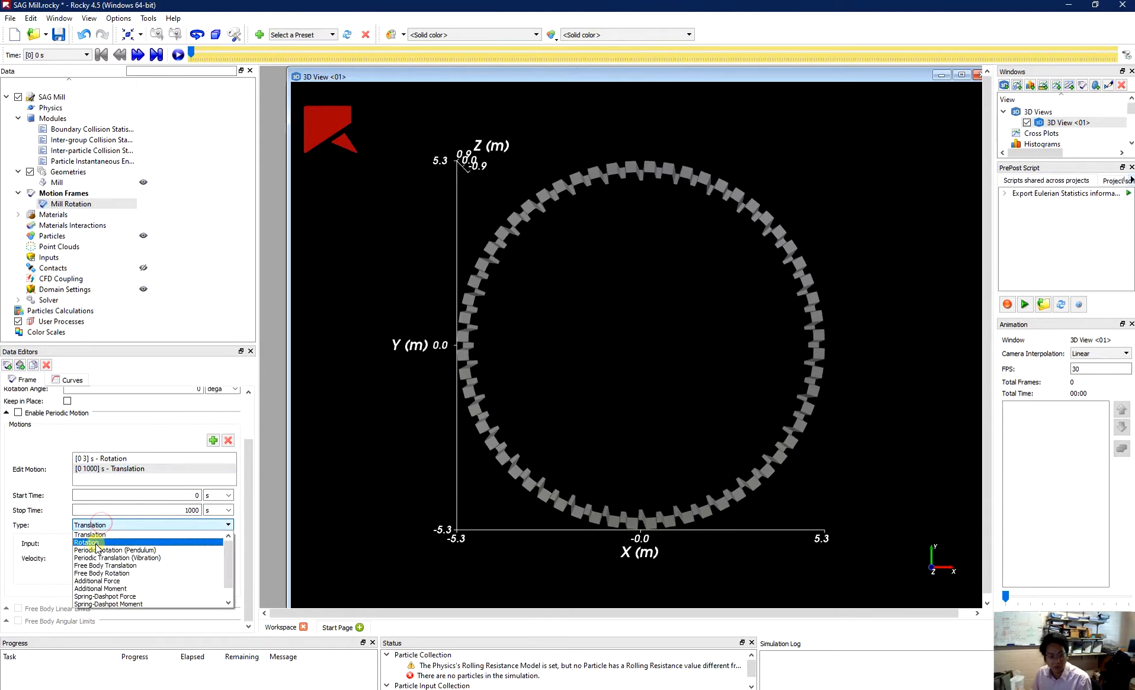
click(96, 542)
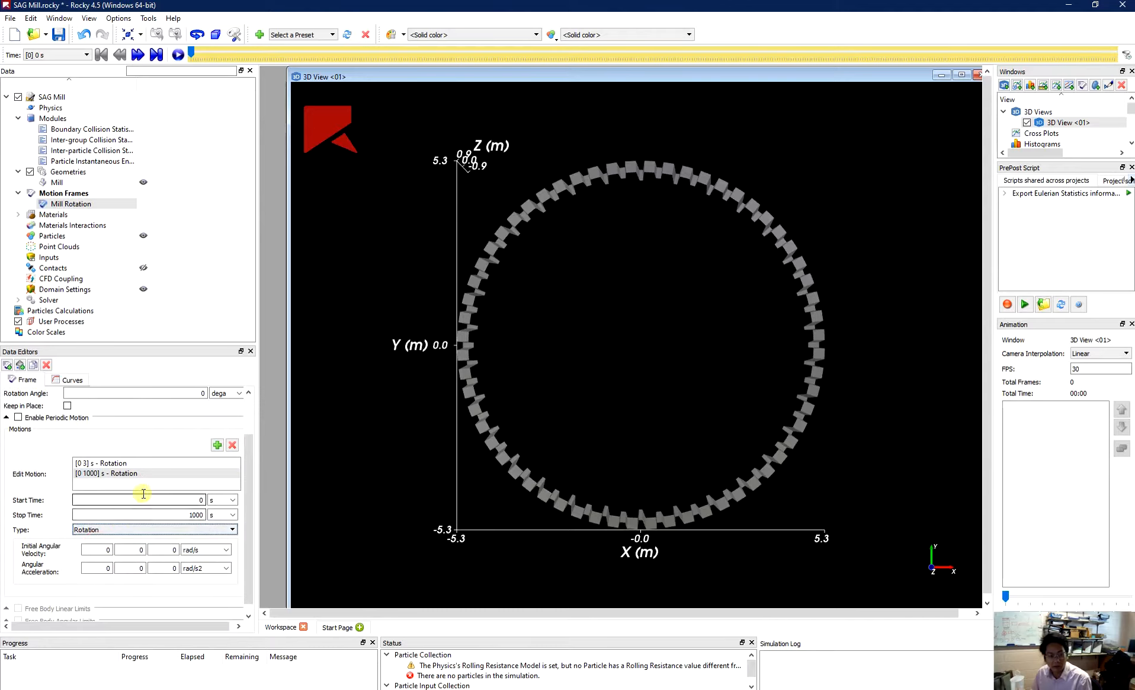
double_click(184, 502)
text(3)
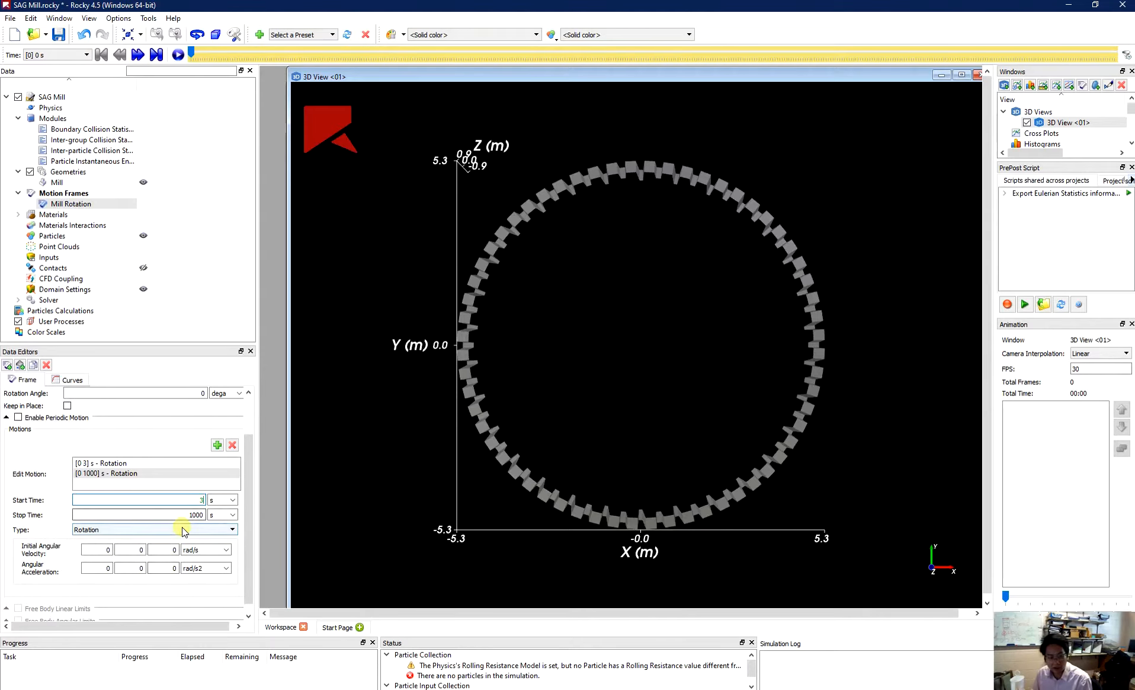
Set the second rotation's initial angular velocity about Z to 10 rev/min
double_click(164, 551)
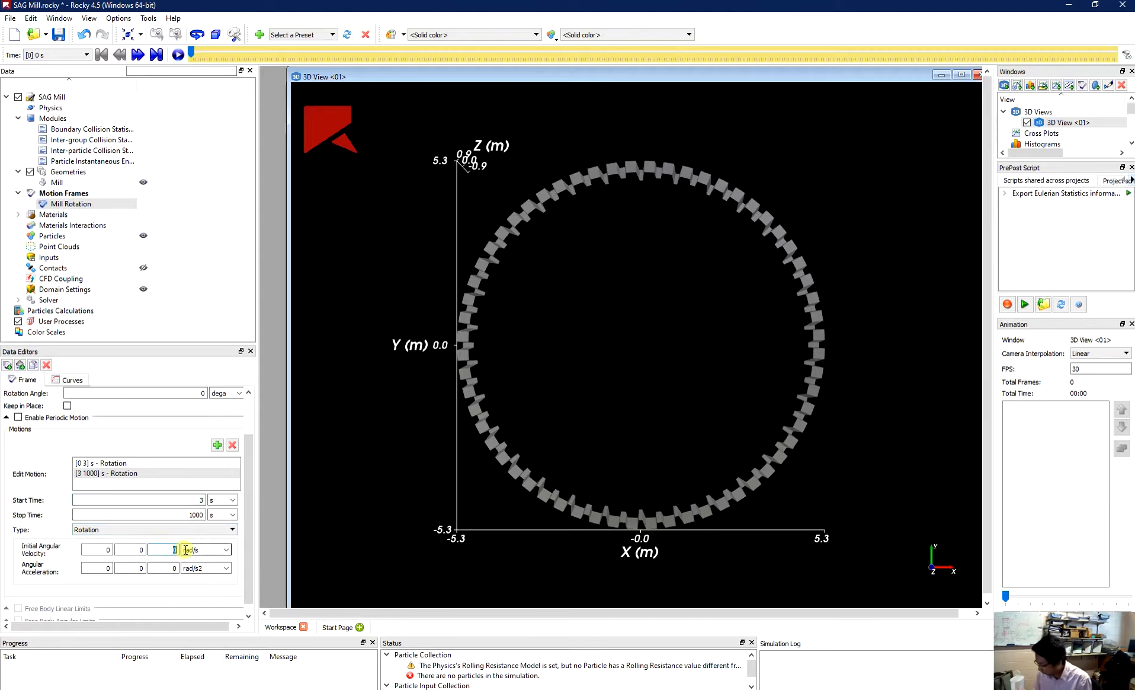
click(226, 550)
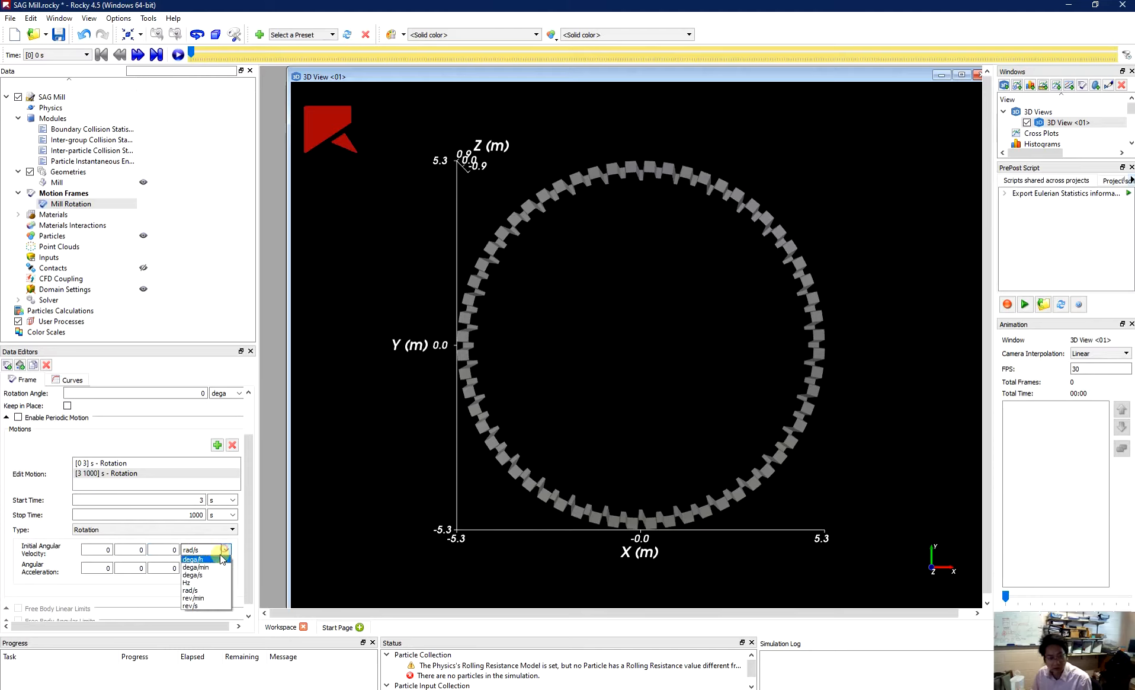
click(193, 598)
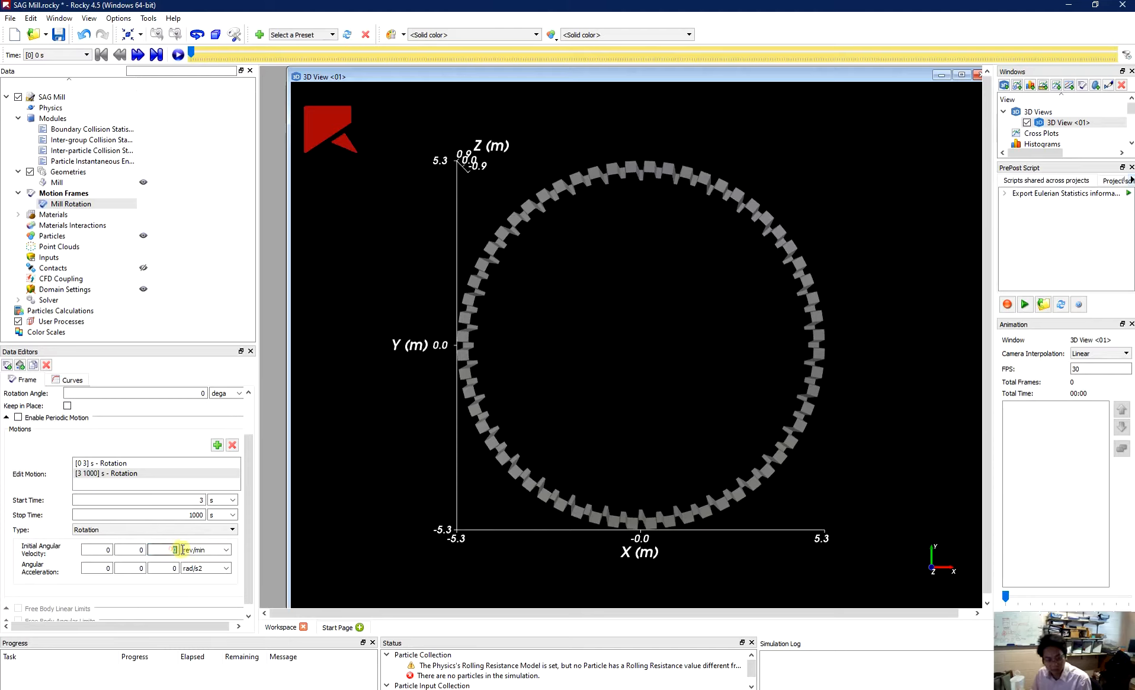
click(172, 549)
text(10)
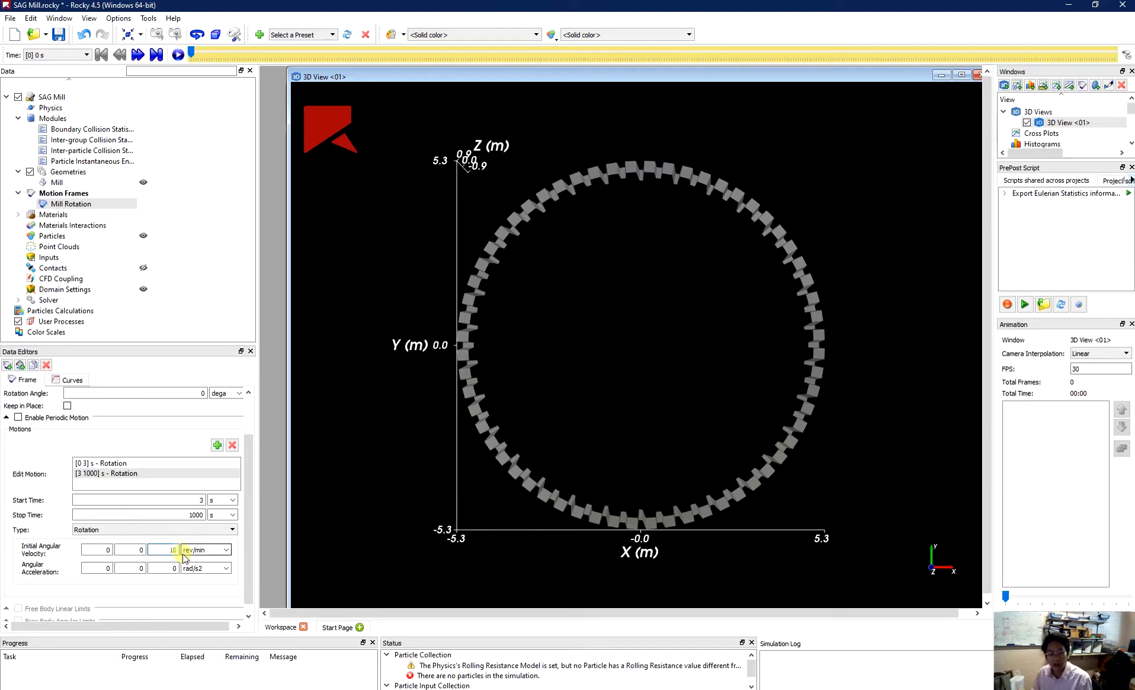
click(195, 568)
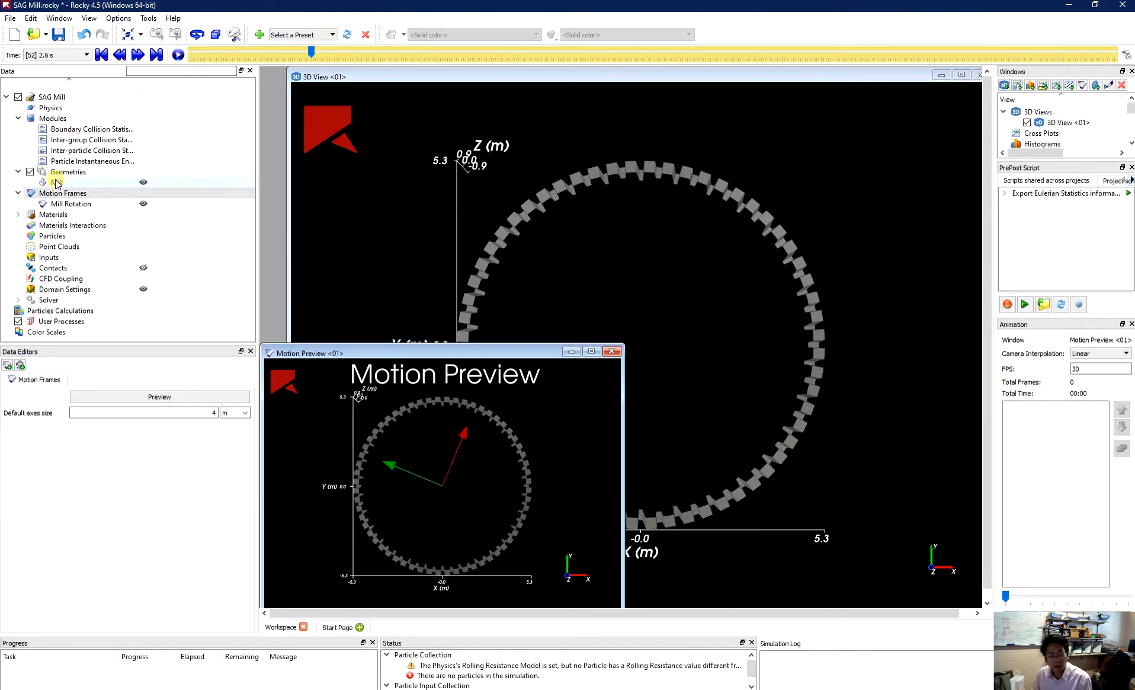
Assign the Mill Rotation motion frame to the Mill geometry
click(57, 183)
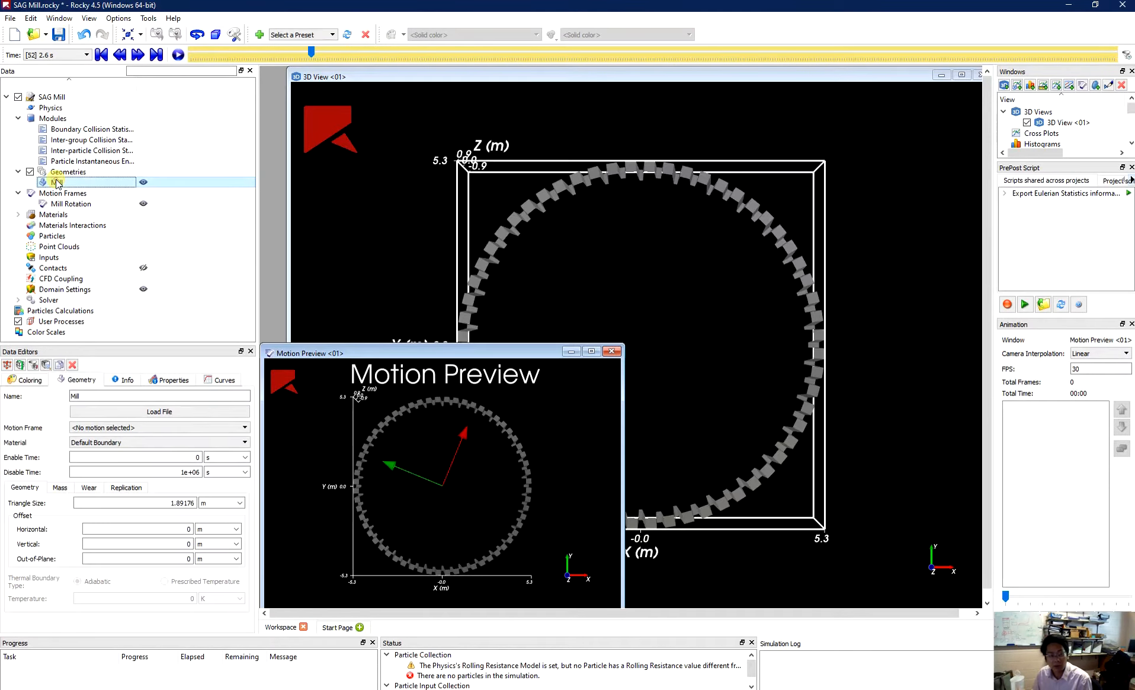
click(143, 426)
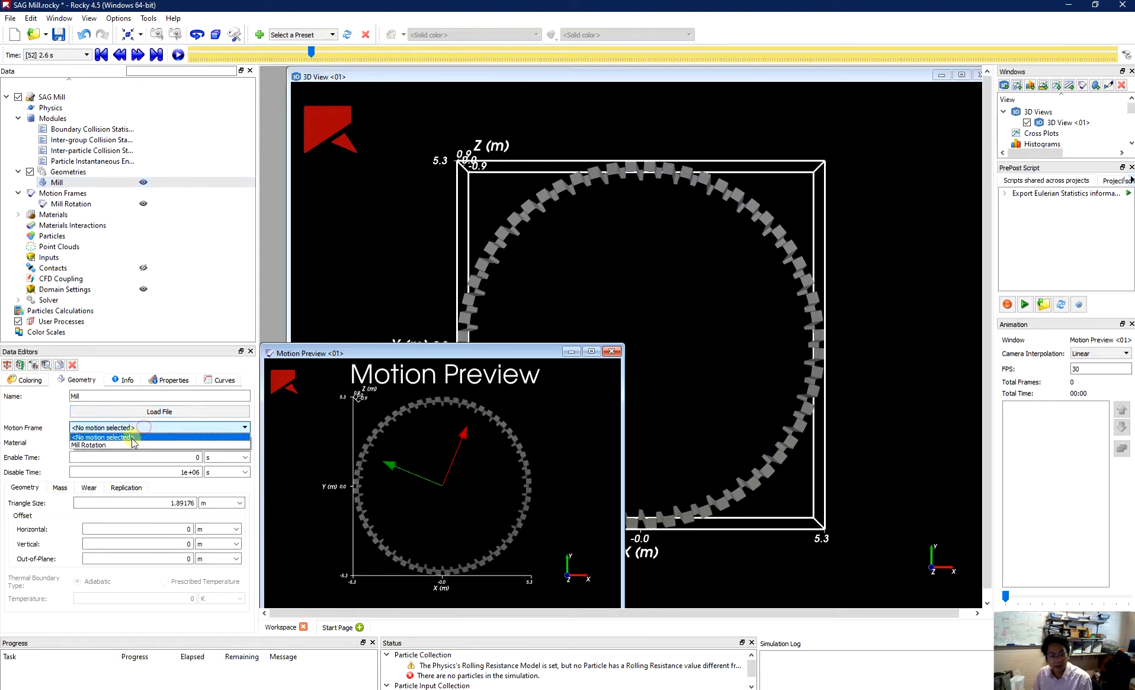
click(128, 446)
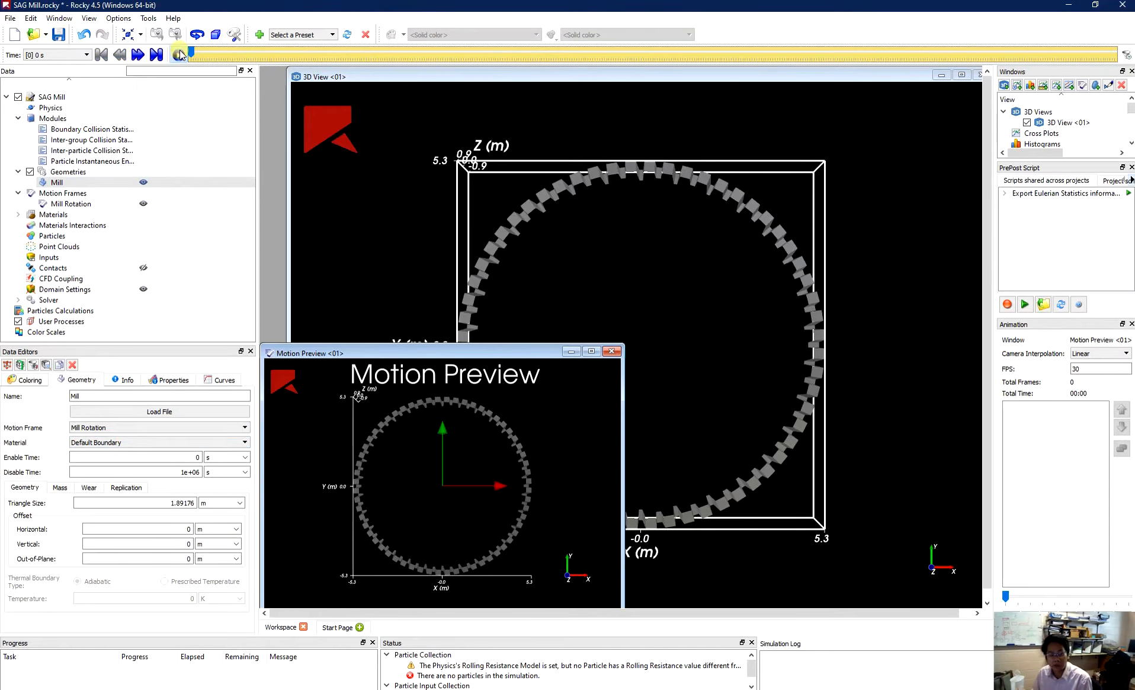
Play the mill's motion preview, return the timeline to 0 s and close the preview window
click(178, 54)
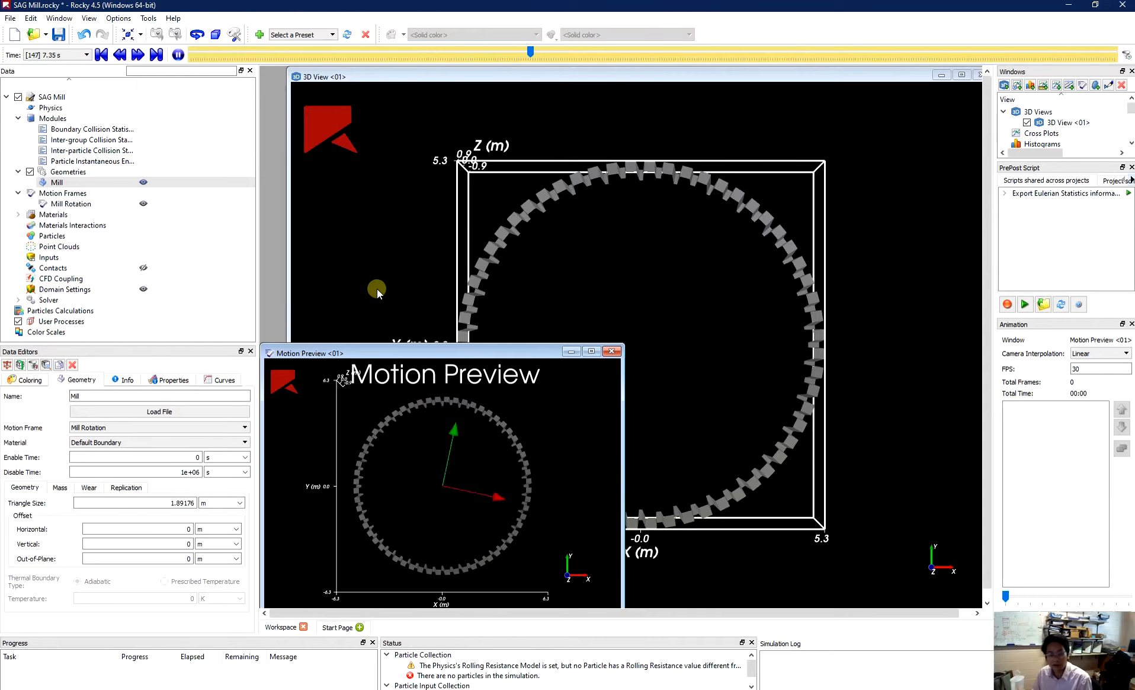
click(179, 55)
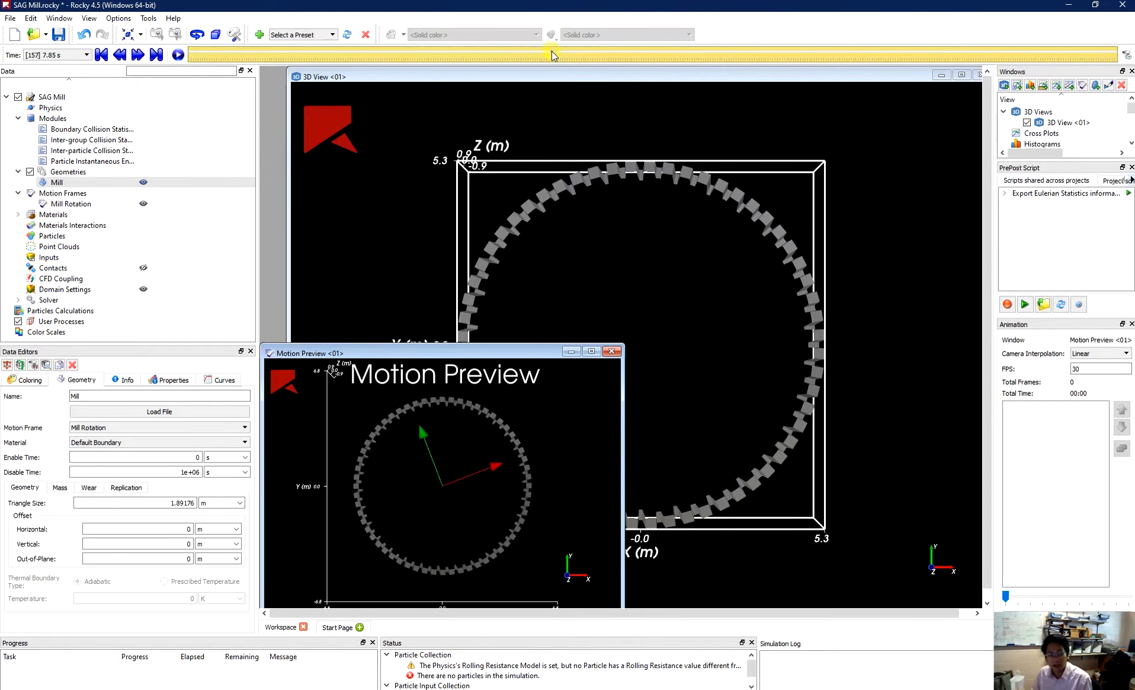
drag(551, 51, 191, 54)
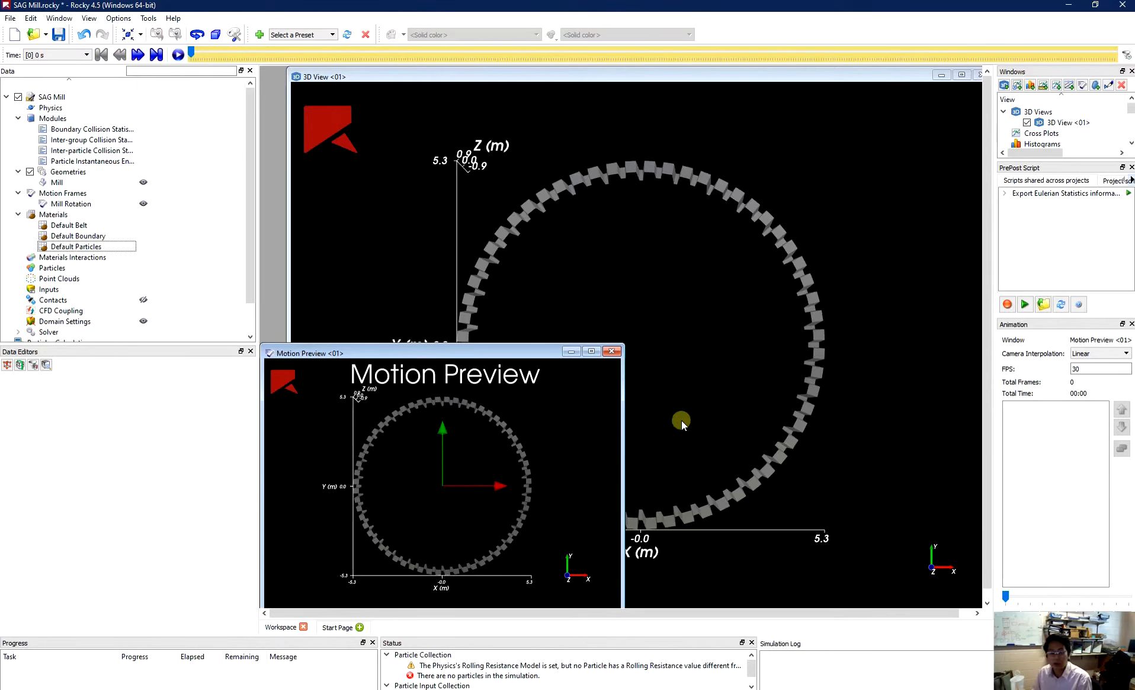
click(611, 351)
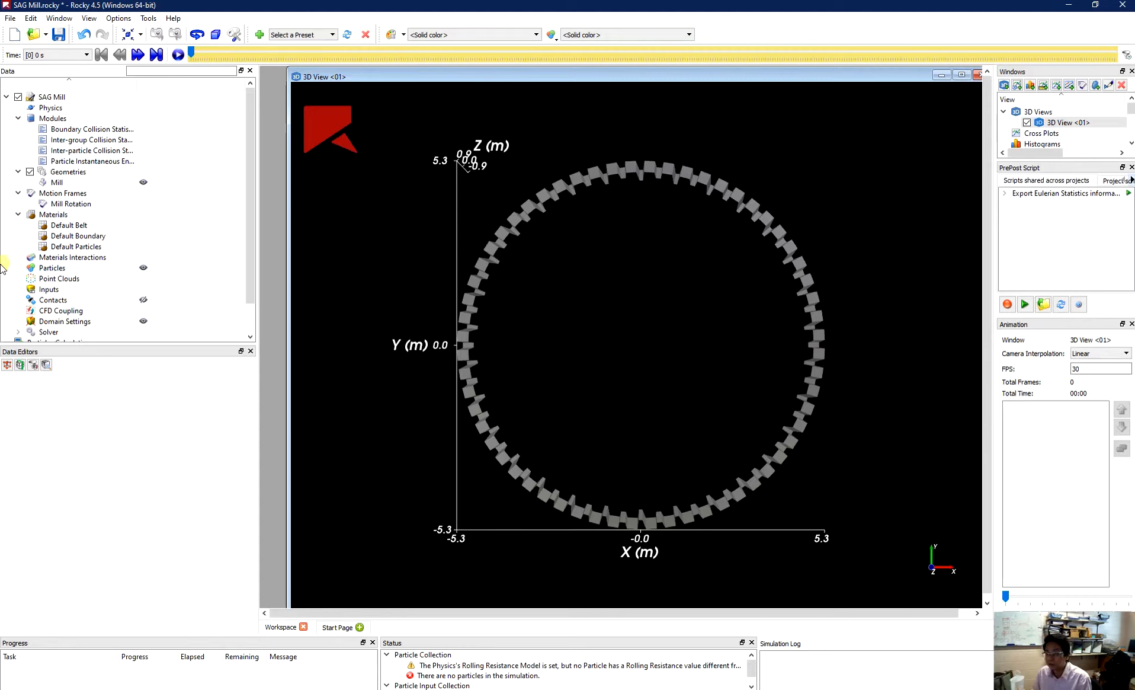
Set the Mill's wear model to Shear Work Proportionality (Archard's Law) with a ratio of 5e-06 m3/J, and its triangle size to 0.5 m
click(54, 182)
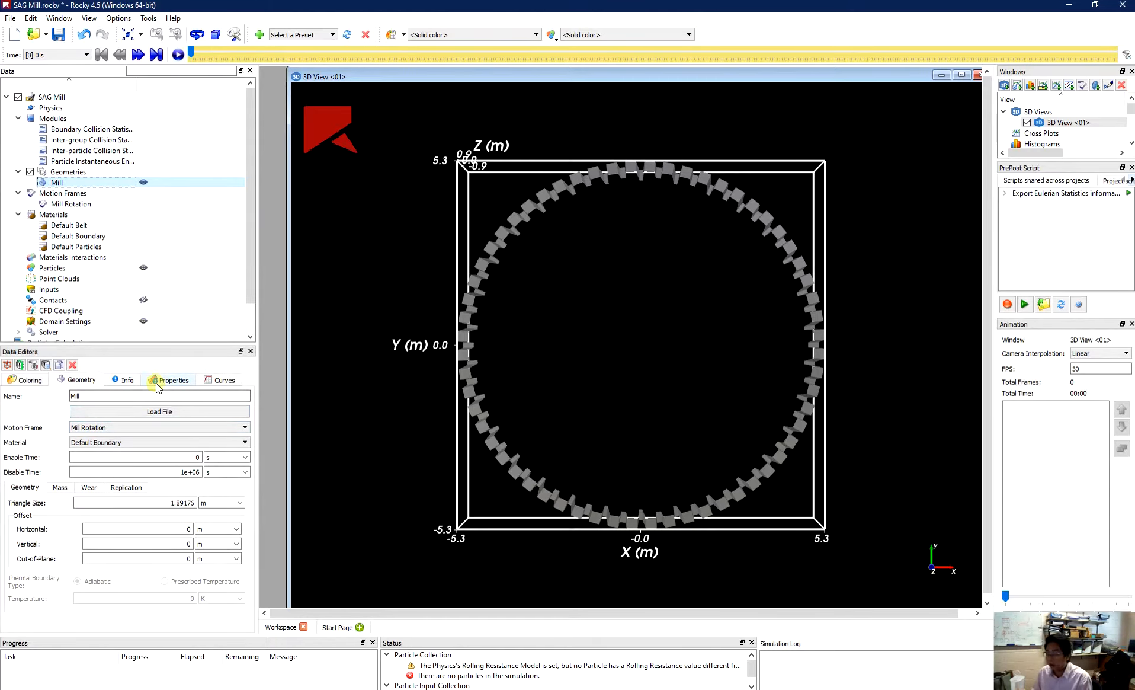
click(88, 488)
click(132, 505)
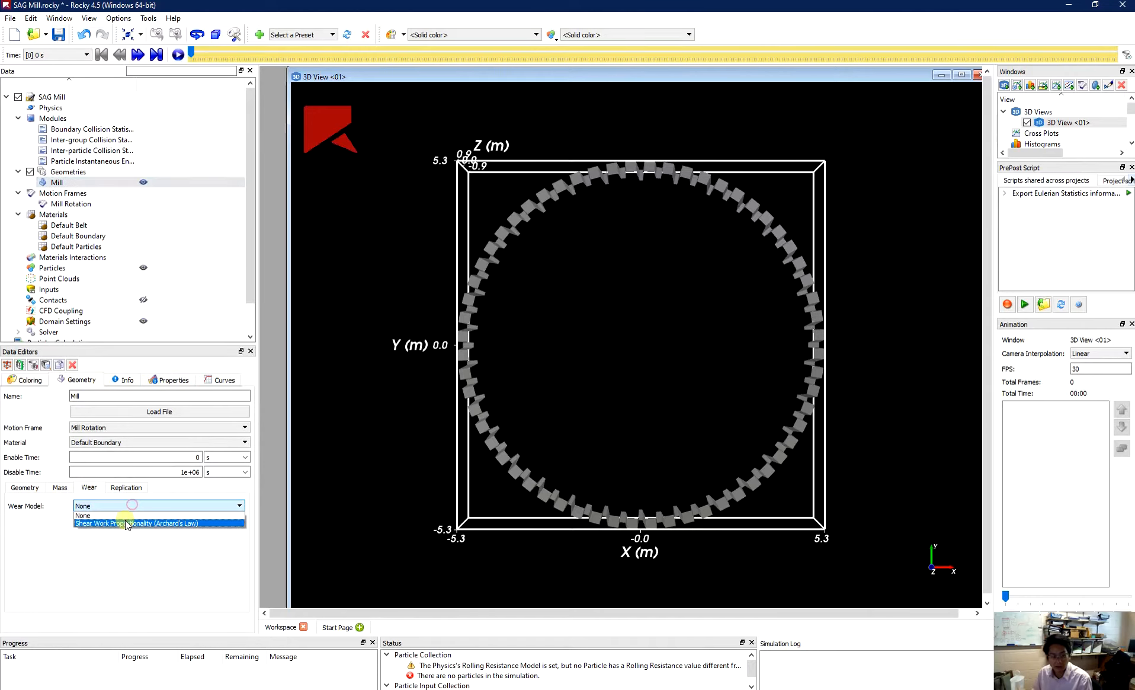
click(127, 524)
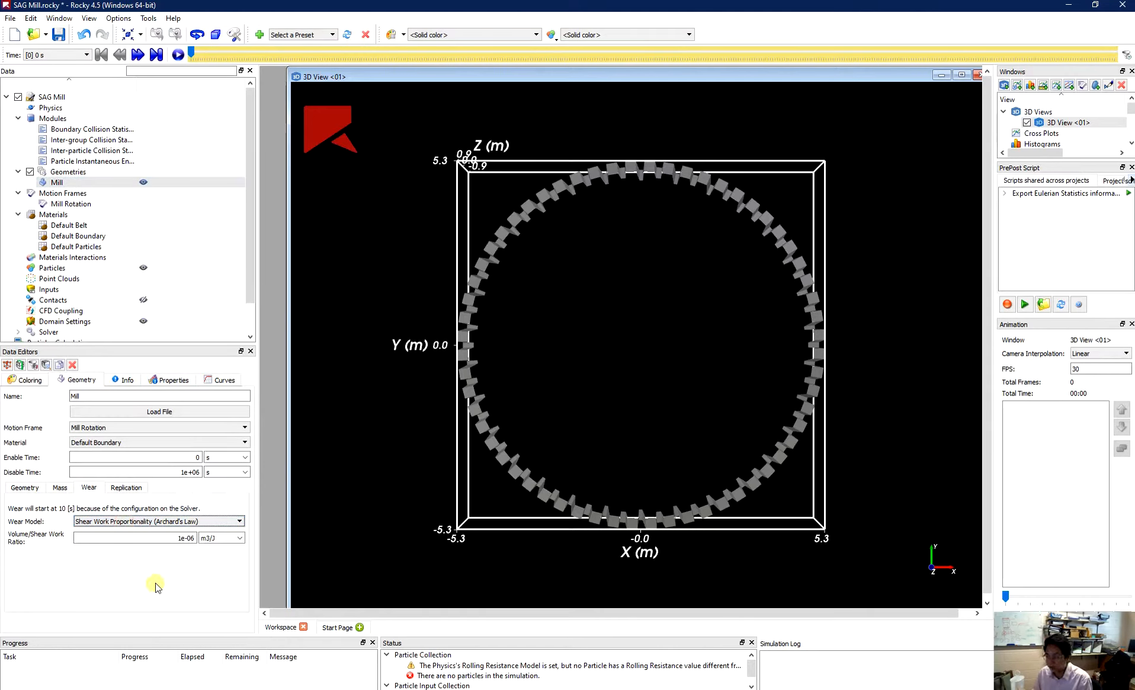
double_click(179, 538)
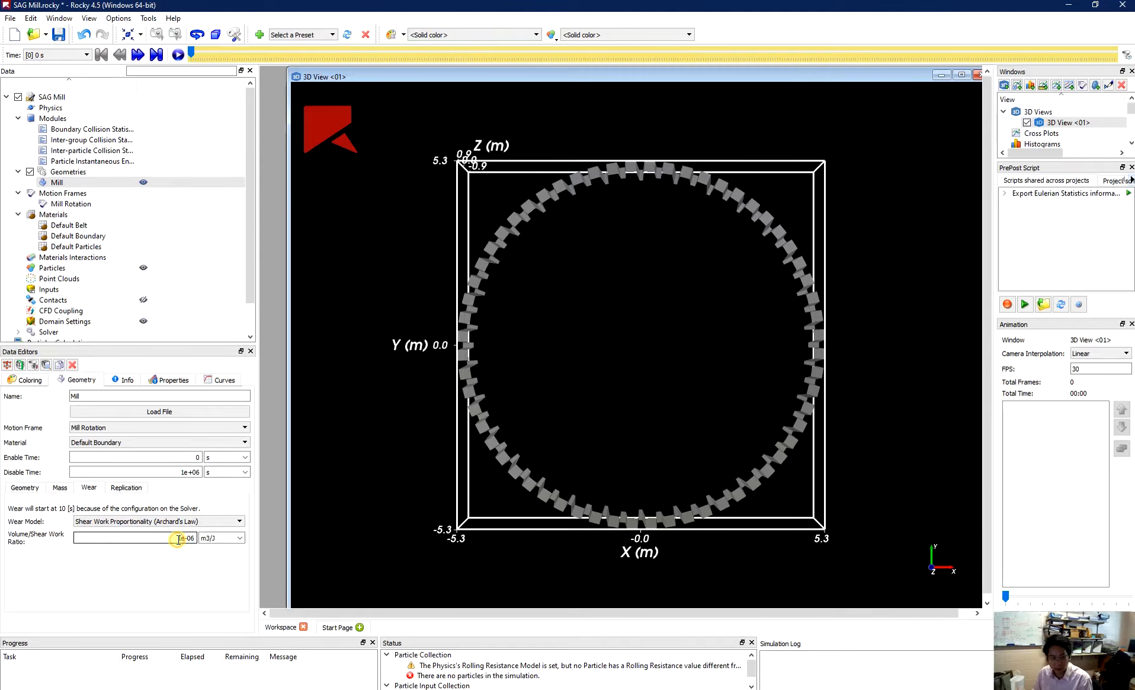
text(5)
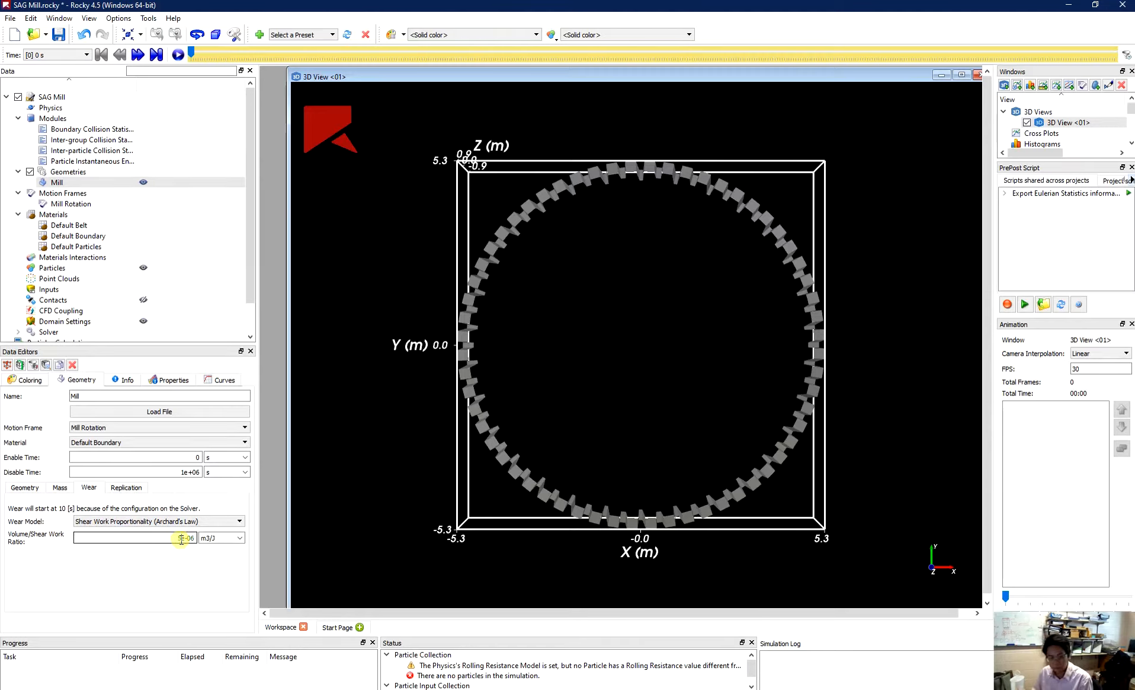
click(190, 557)
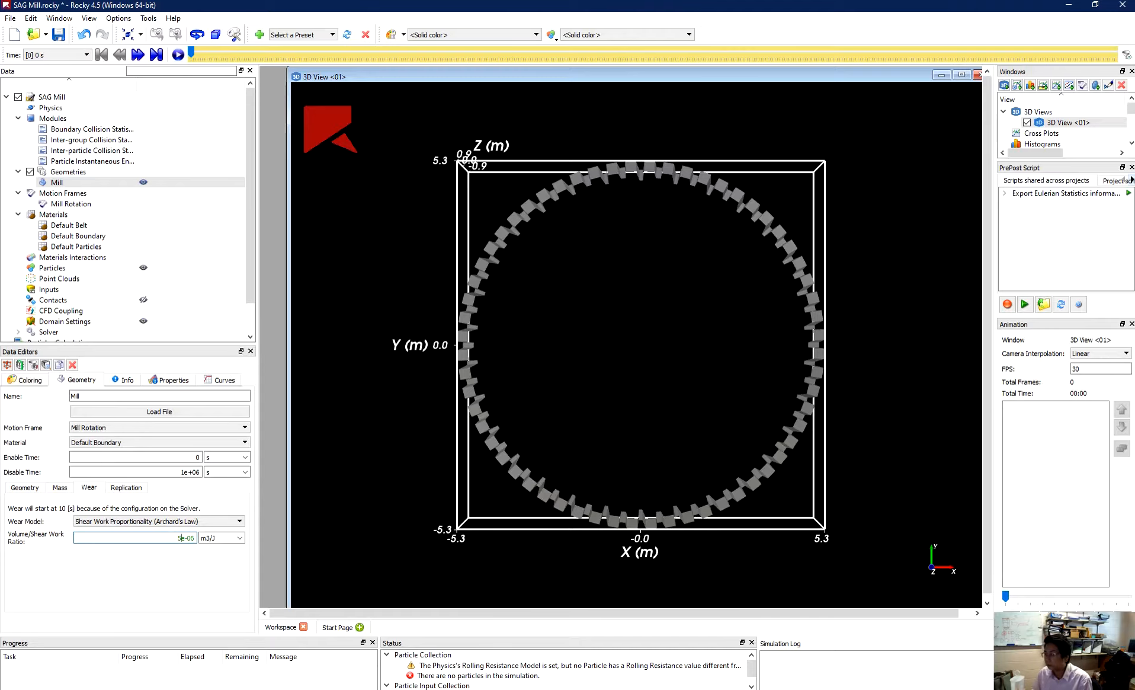
click(25, 488)
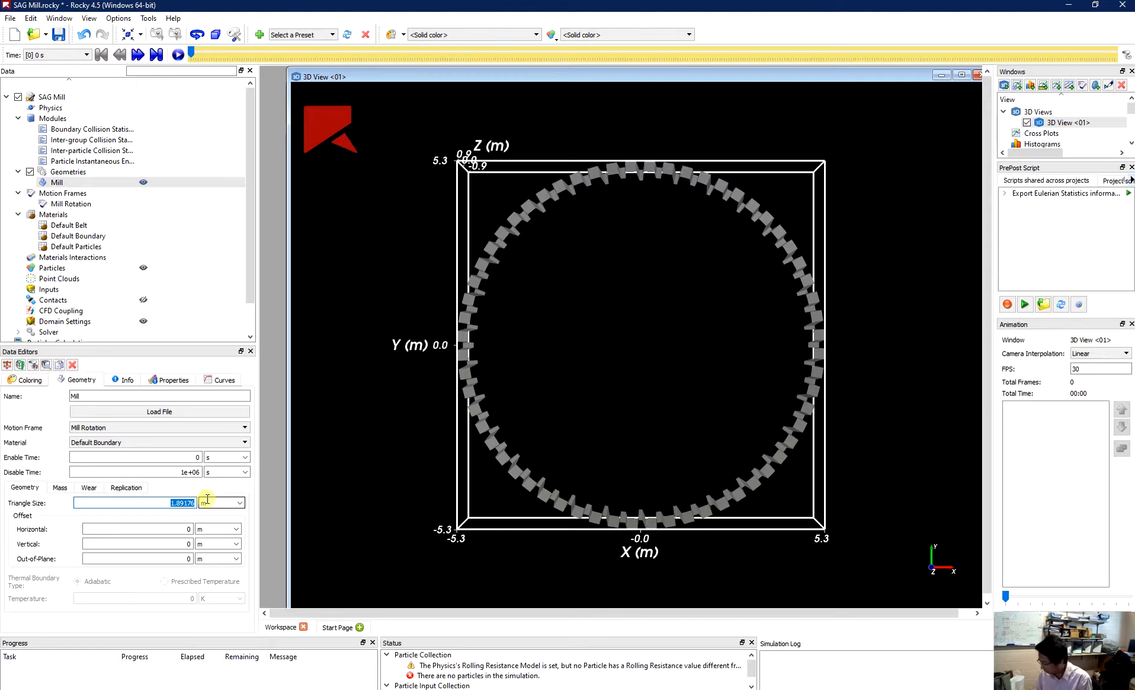
text(0.5)
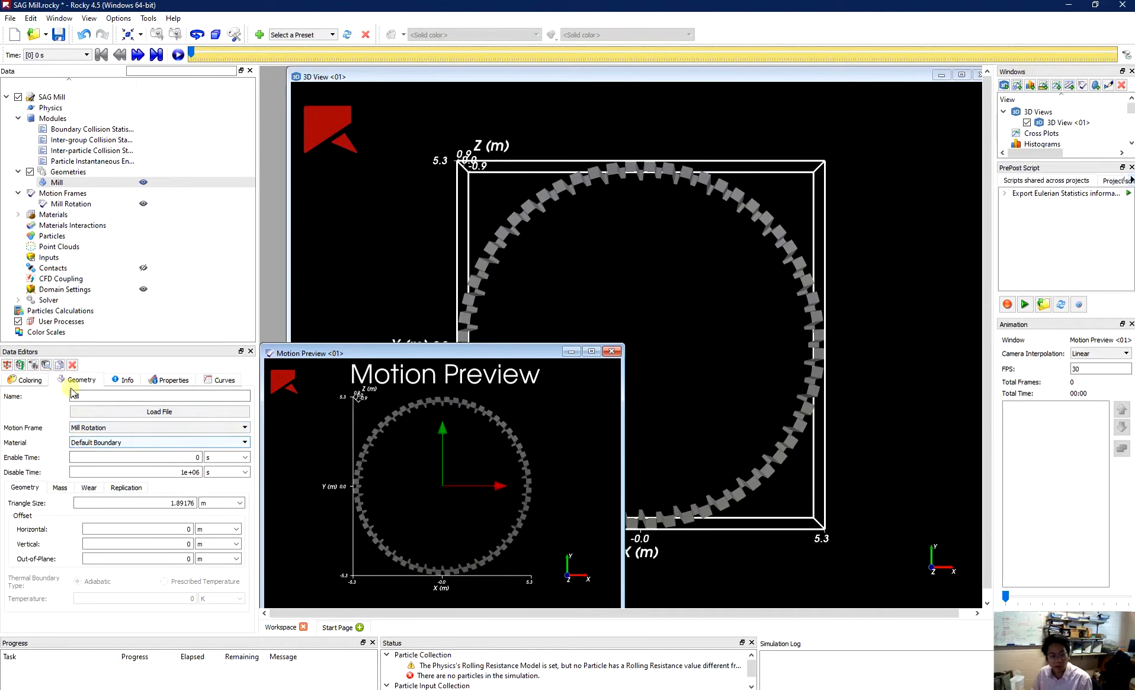
Create a new material named Rock with a density of 2800 kg/m3
click(47, 216)
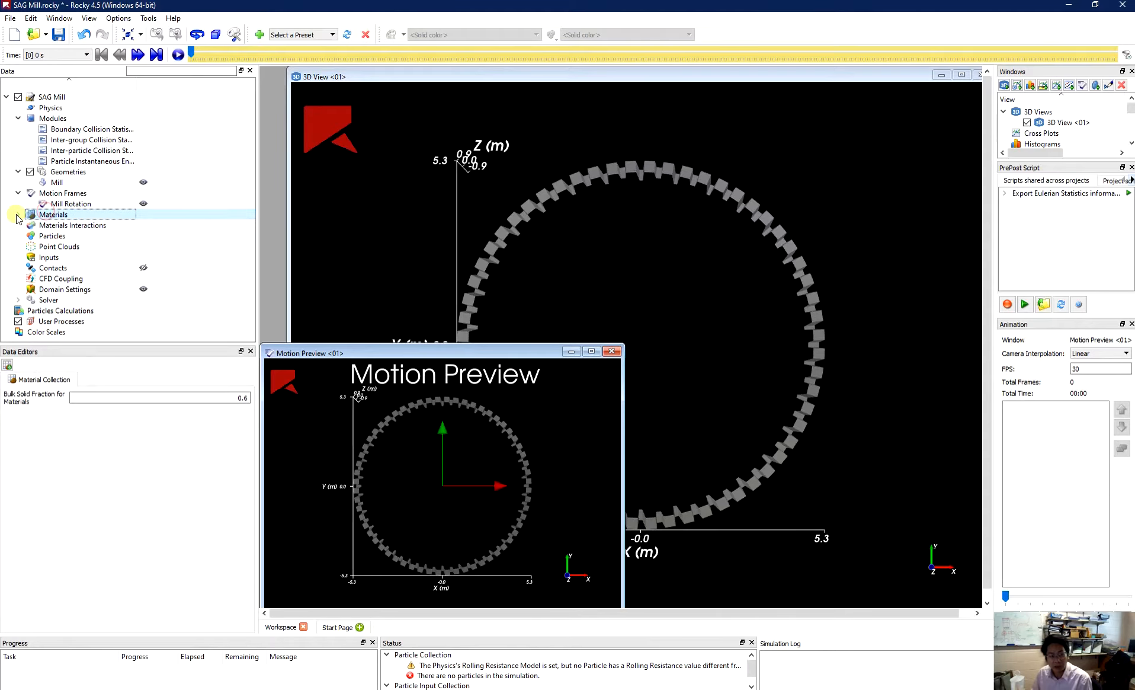
click(18, 214)
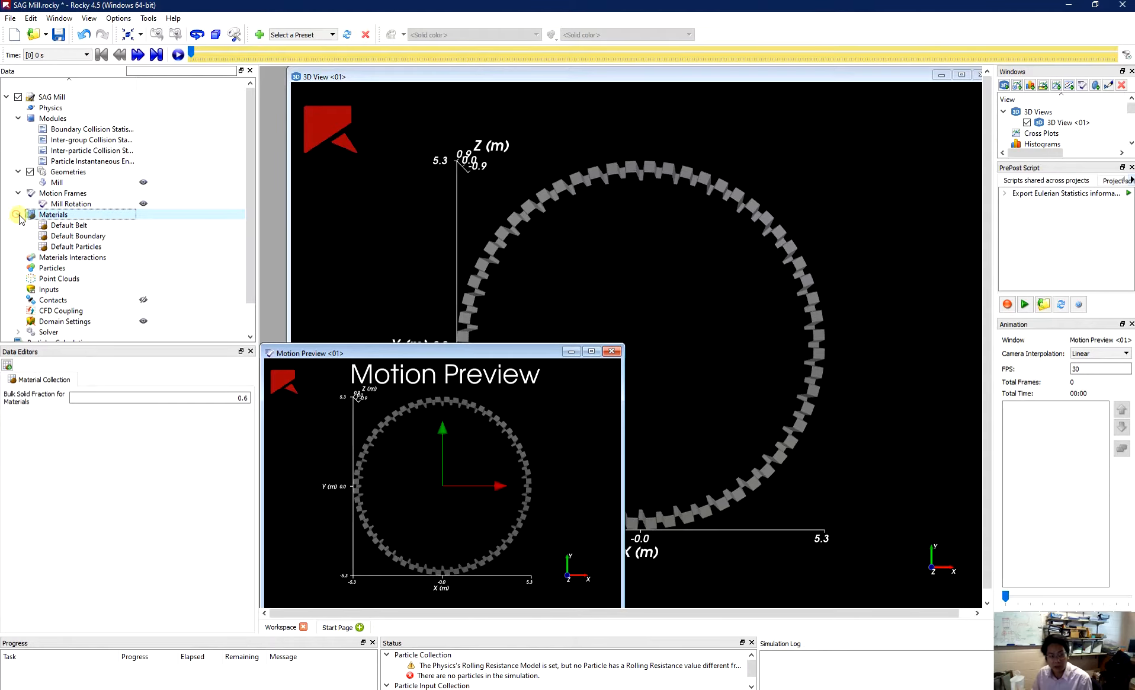
right_click(67, 217)
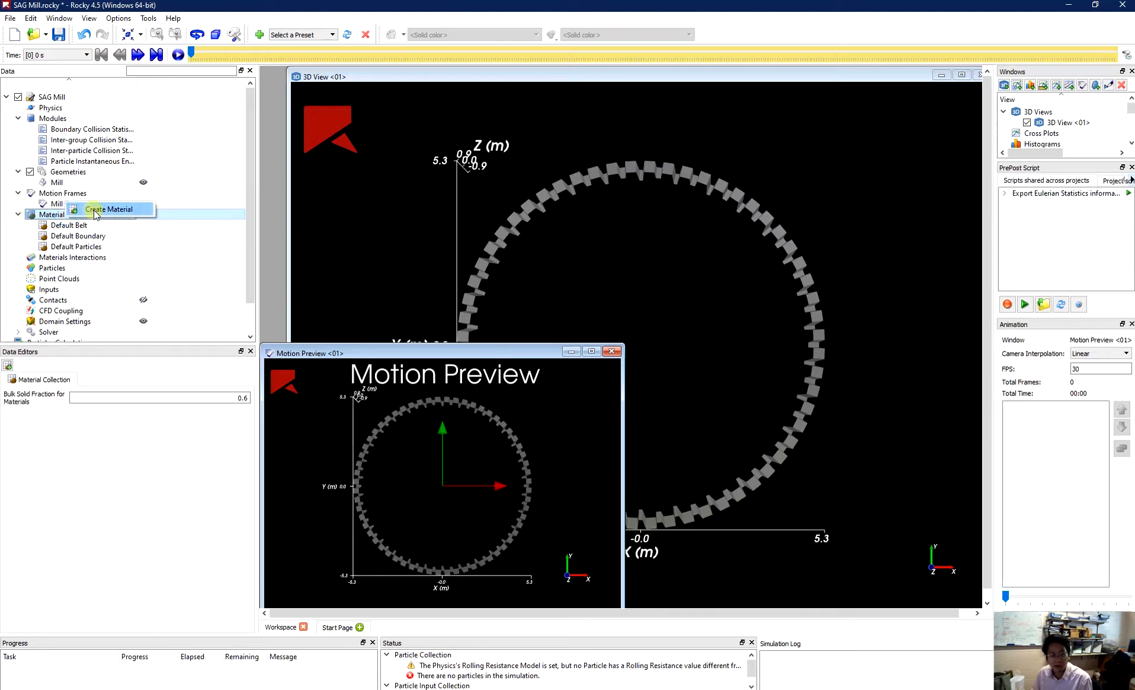
click(95, 210)
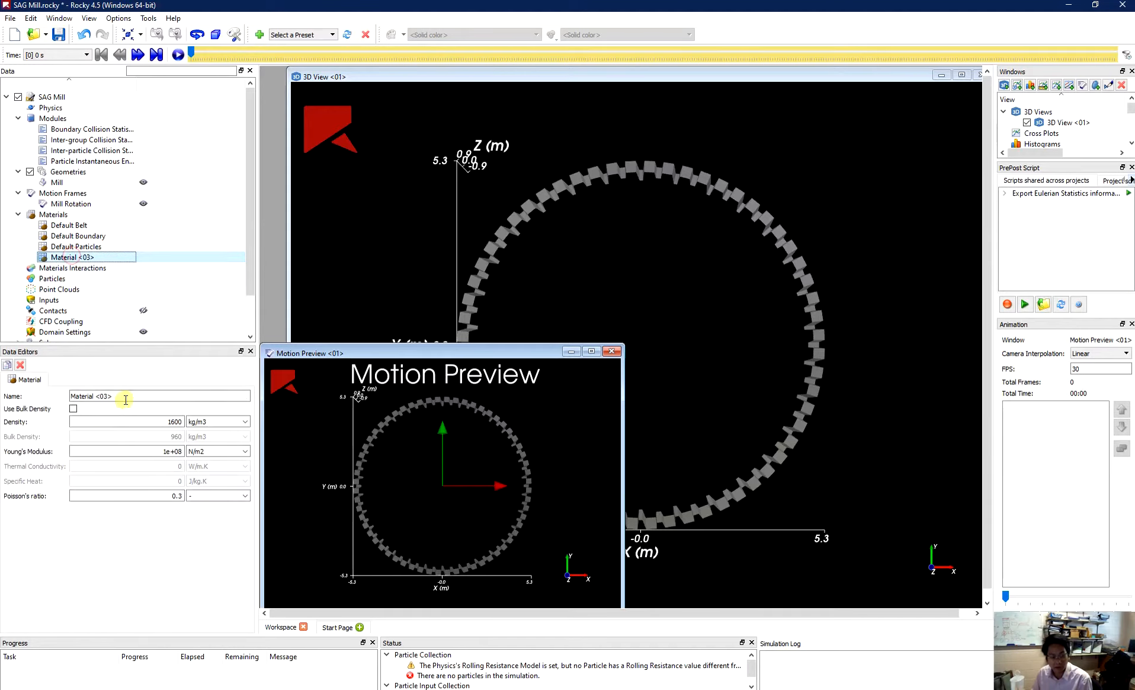
drag(112, 396, 2, 406)
text(Rock)
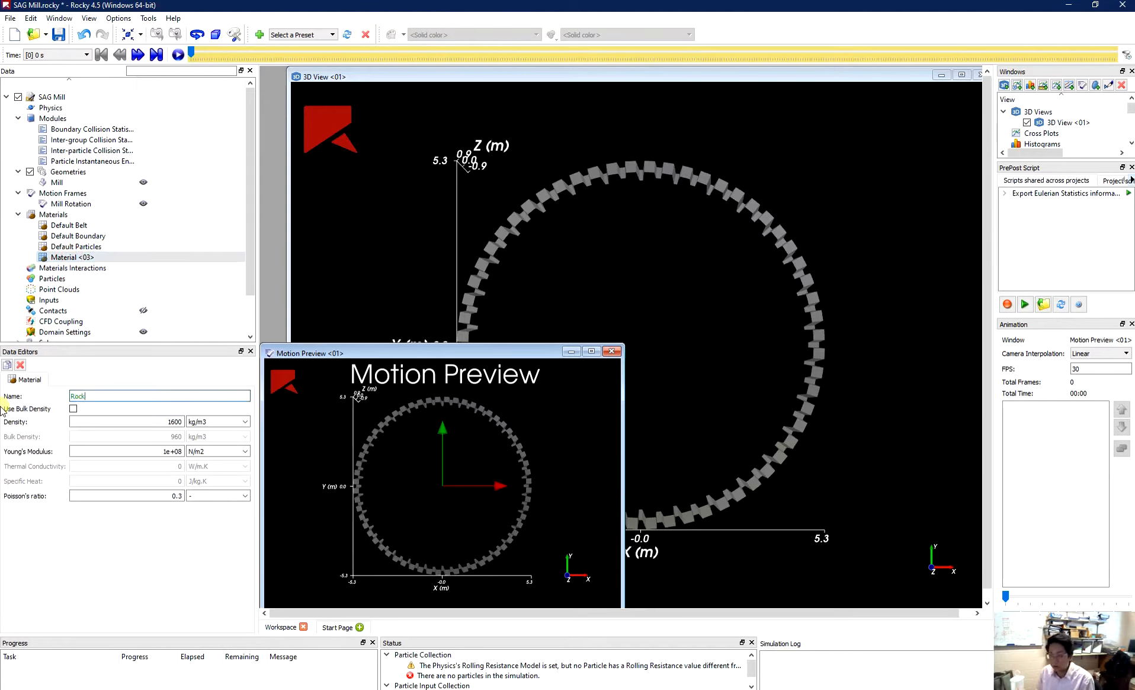
drag(160, 423, 194, 422)
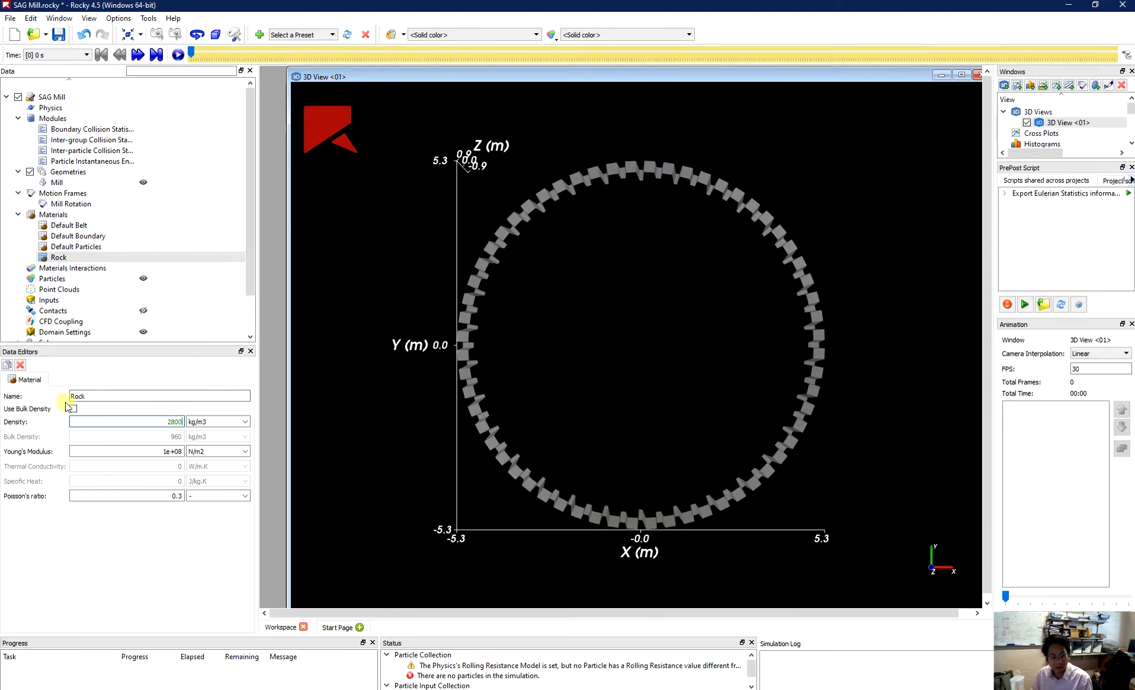
Create another material and name it Steel
click(60, 215)
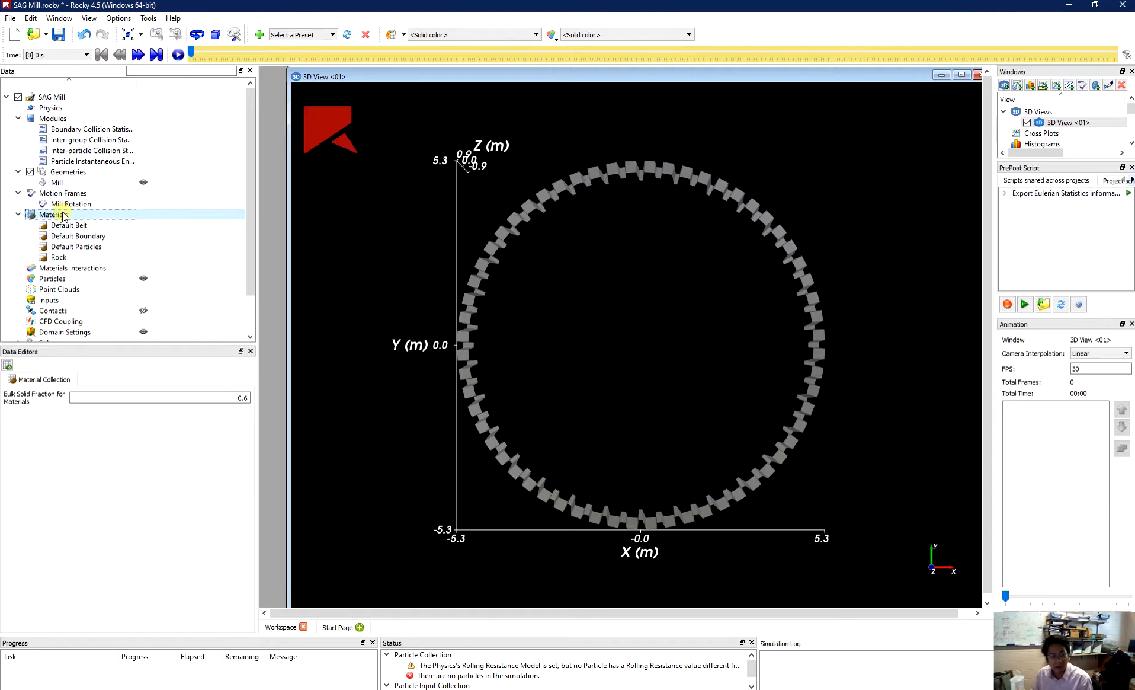
right_click(64, 215)
click(98, 207)
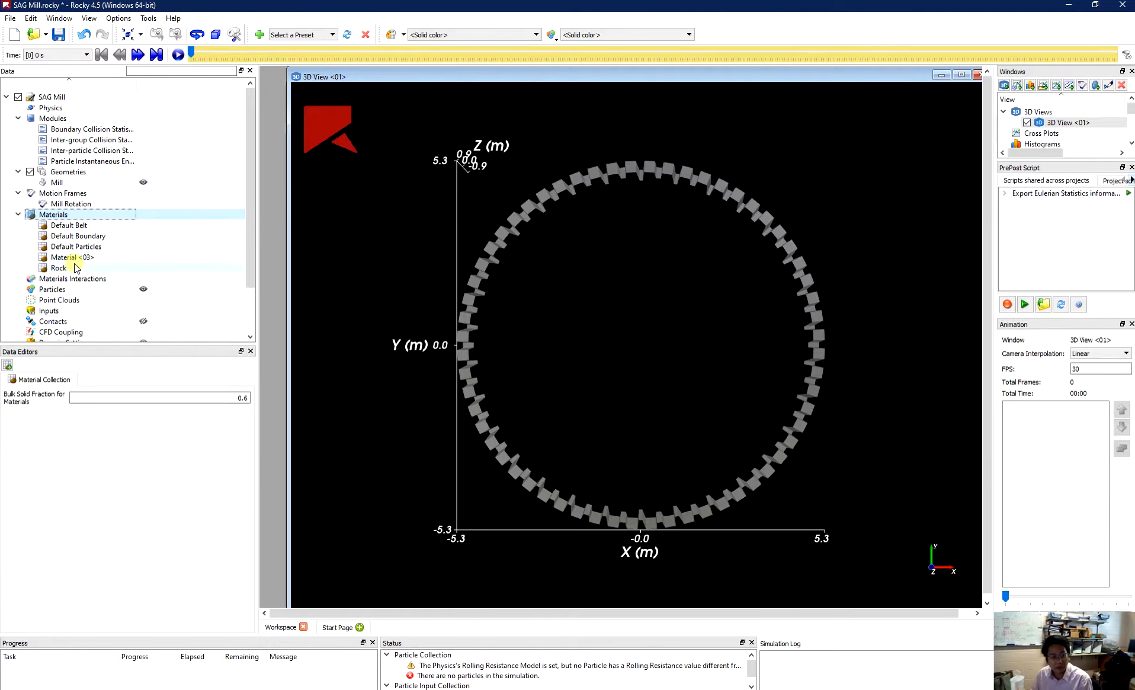
click(76, 259)
triple_click(124, 395)
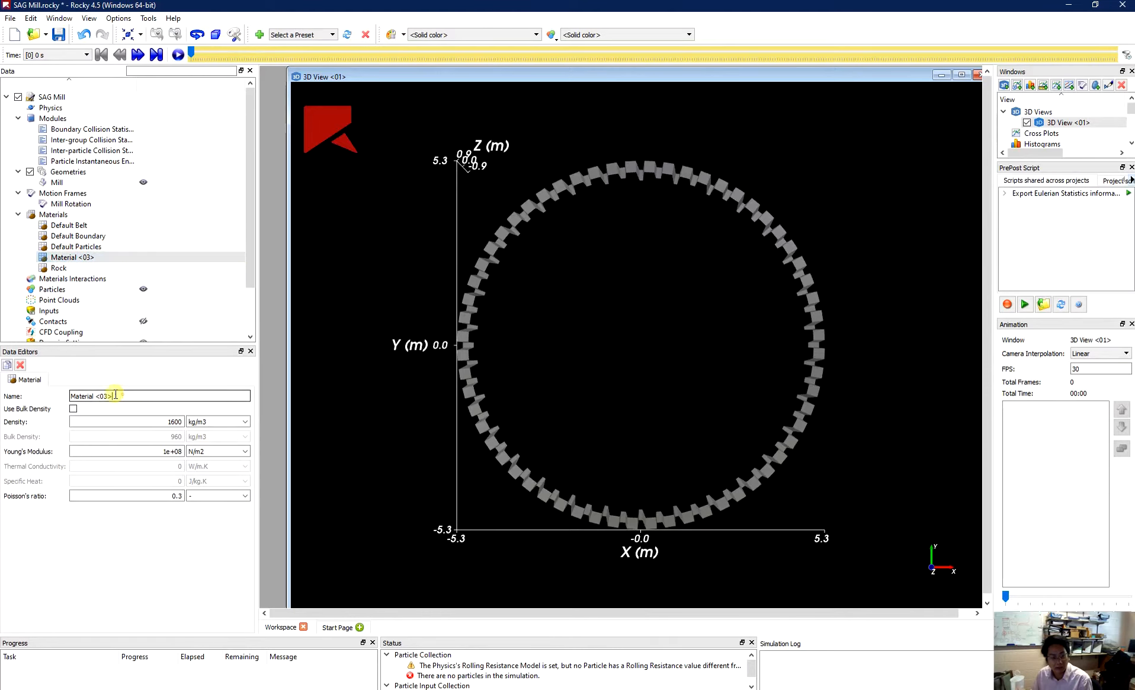
text(Steel)
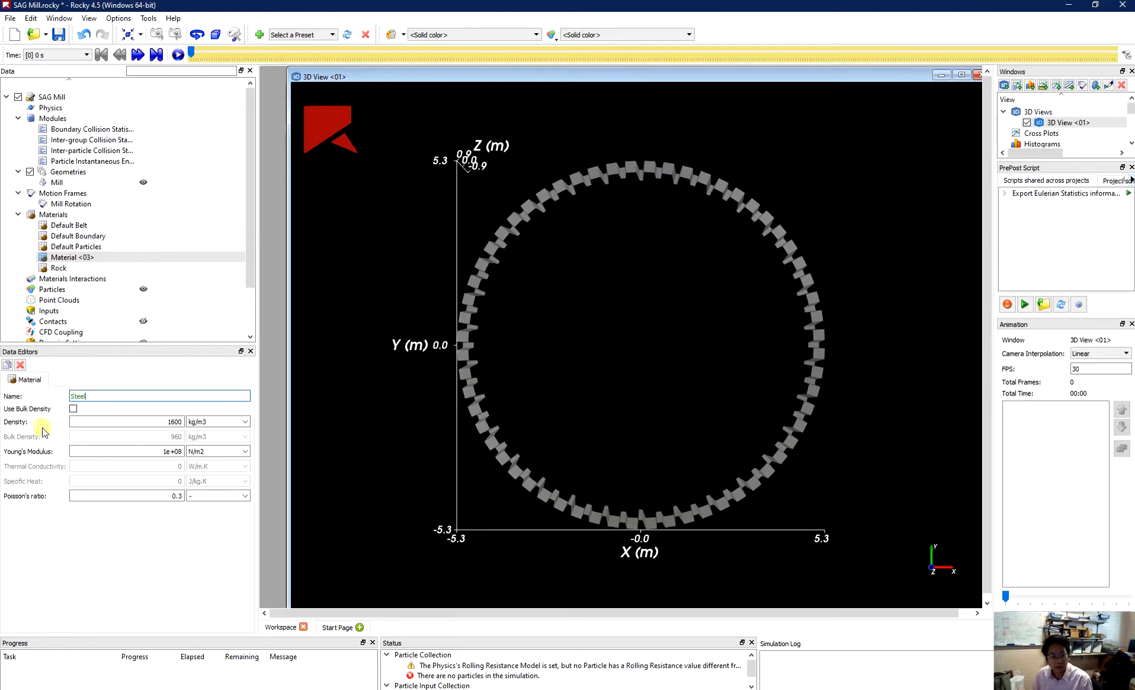
Set the Steel material's density to 7800 kg/m3 and its Young's modulus to 2e+11 N/m2
double_click(170, 421)
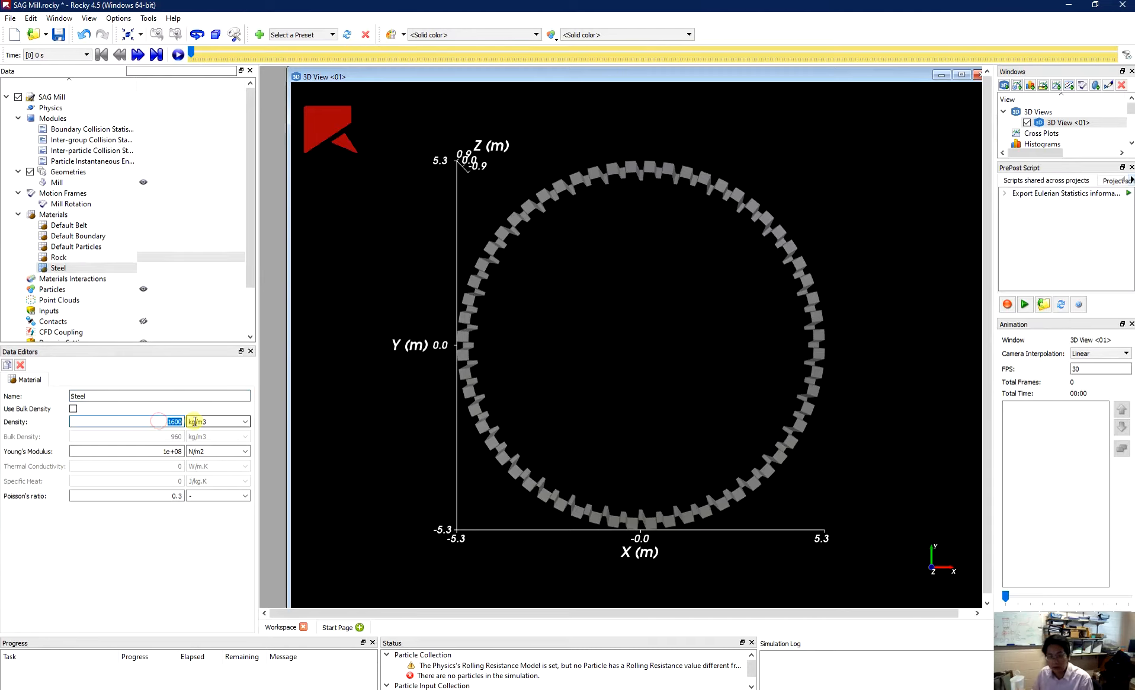
text(787)
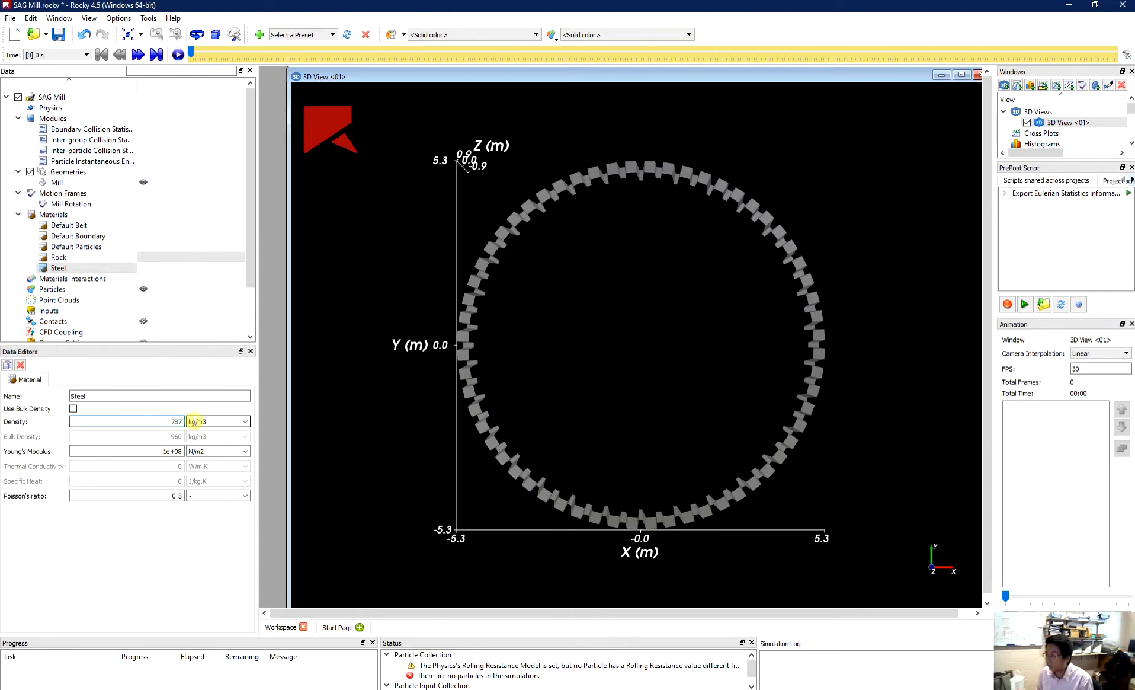
text(00)
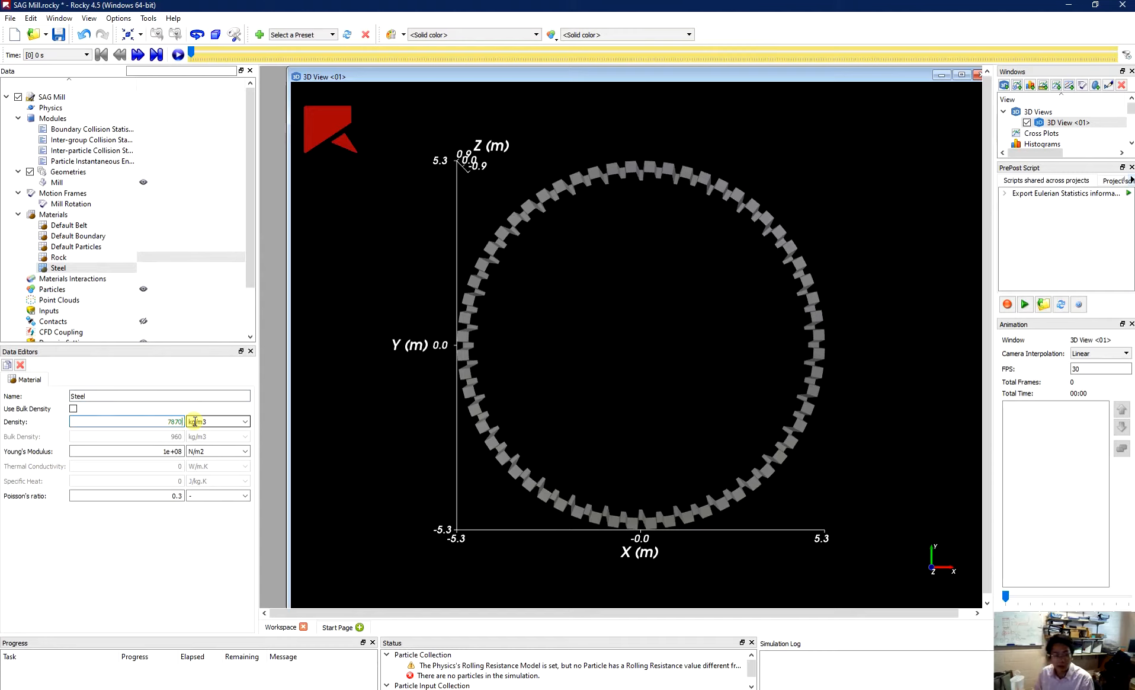
double_click(162, 451)
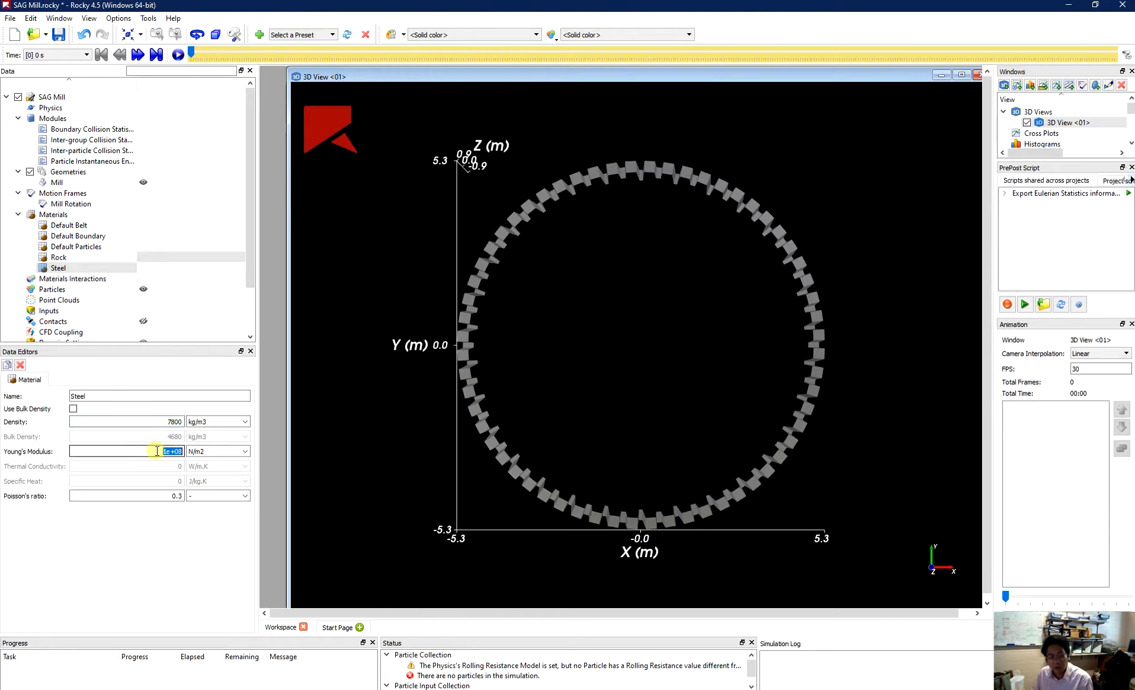
double_click(157, 451)
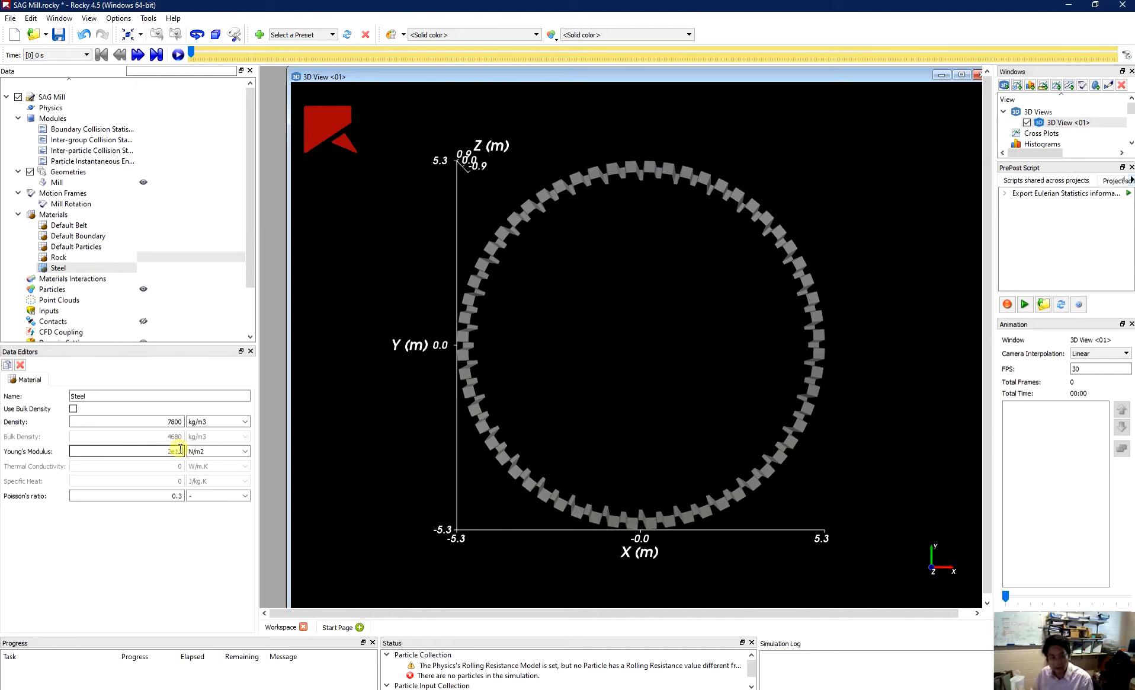
key(Return)
click(175, 396)
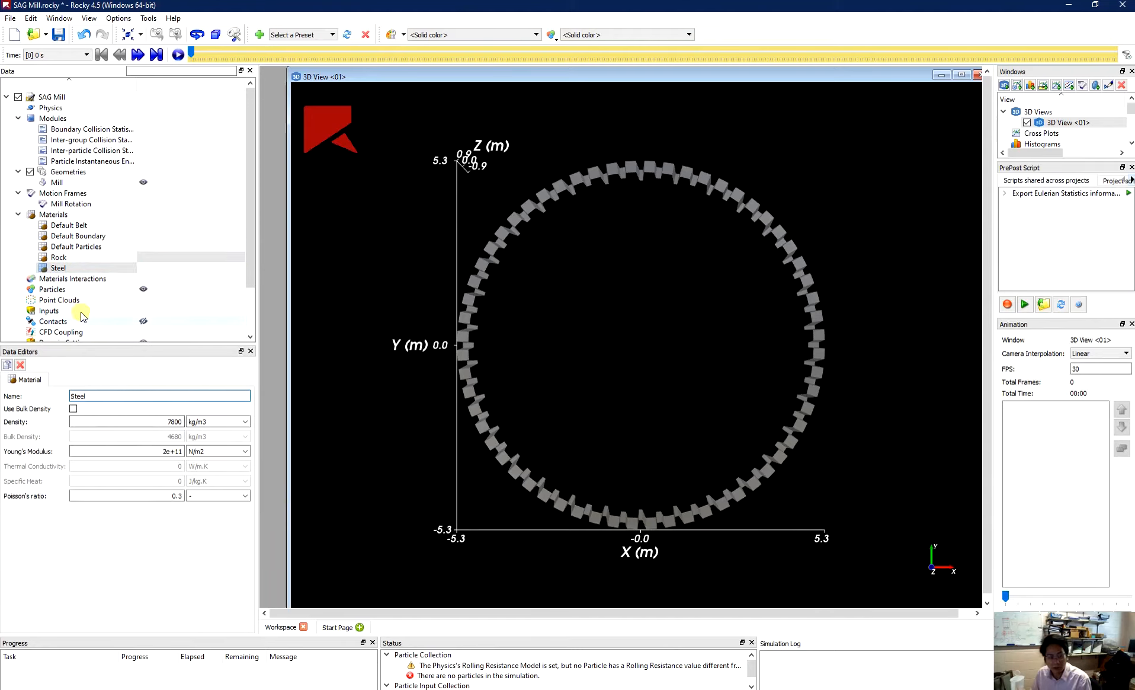
Set the Rock–Rock material interaction to static and dynamic friction of 0.8 and a restitution coefficient of 0.5
click(65, 279)
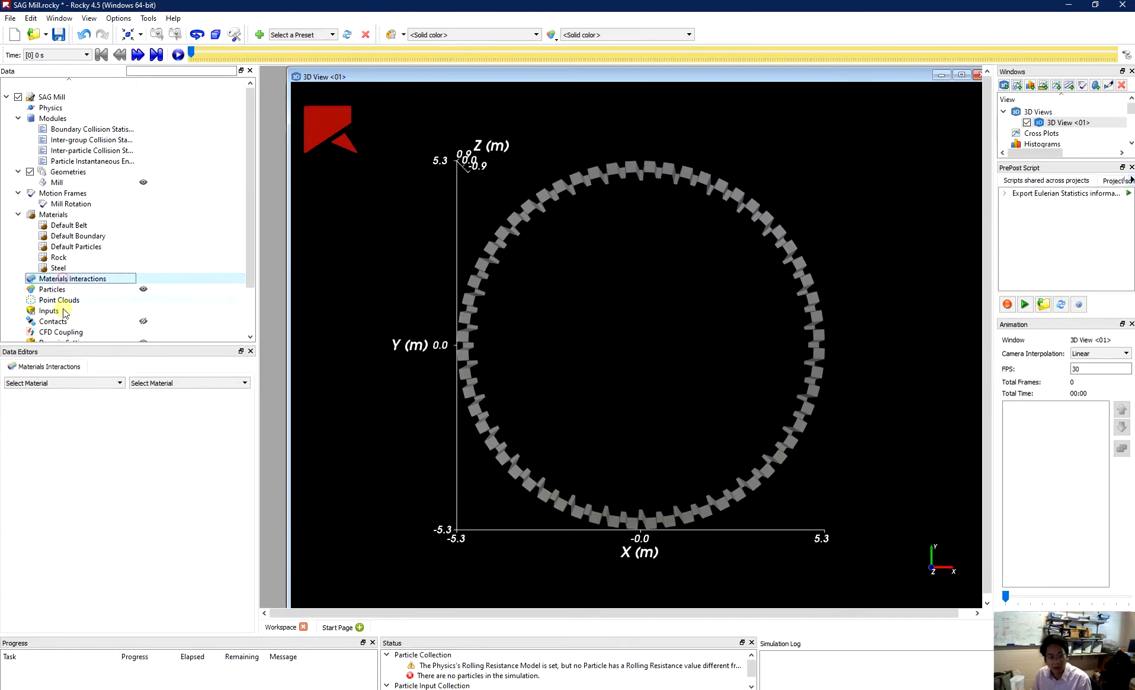
click(77, 384)
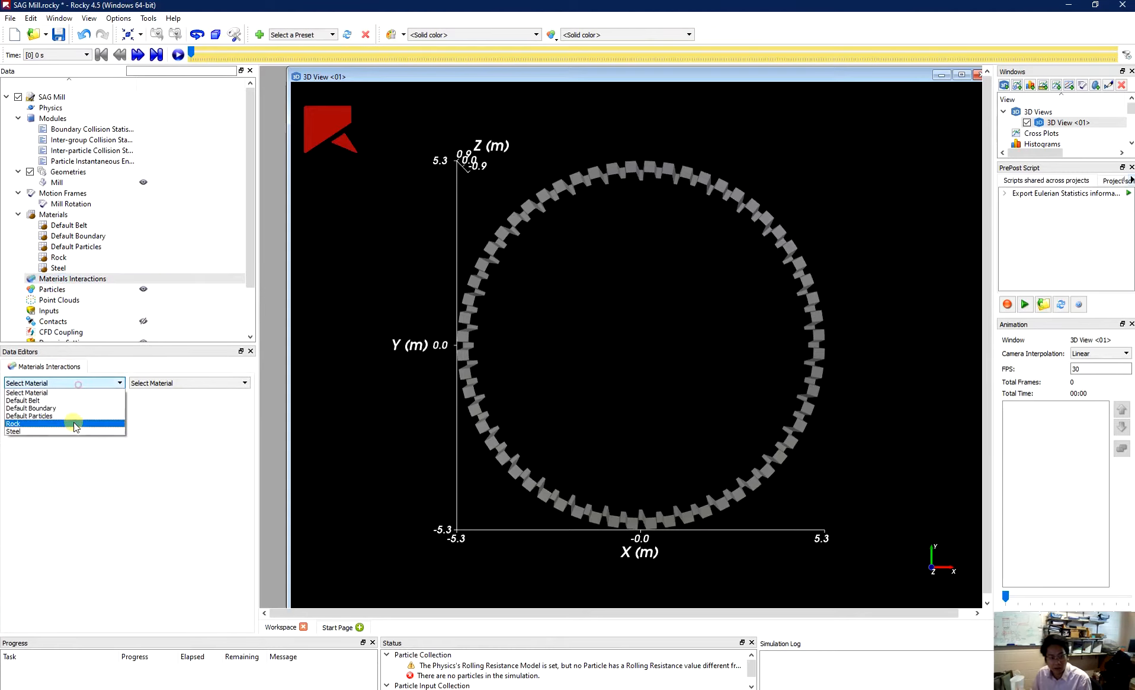
click(66, 423)
click(178, 383)
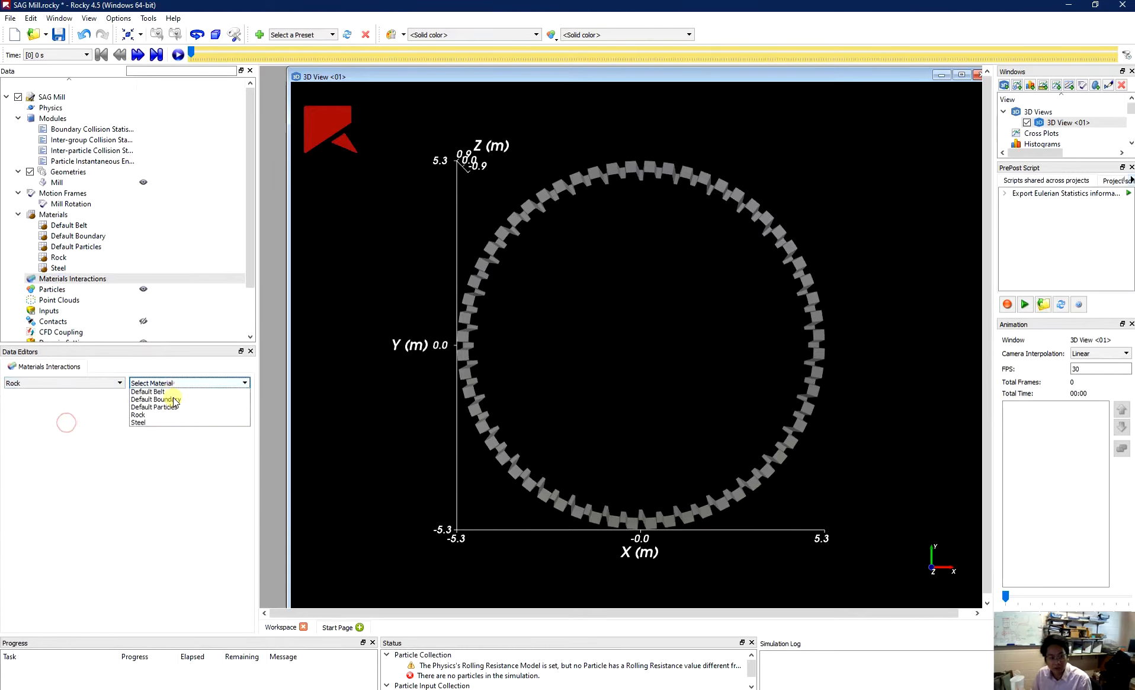
click(175, 423)
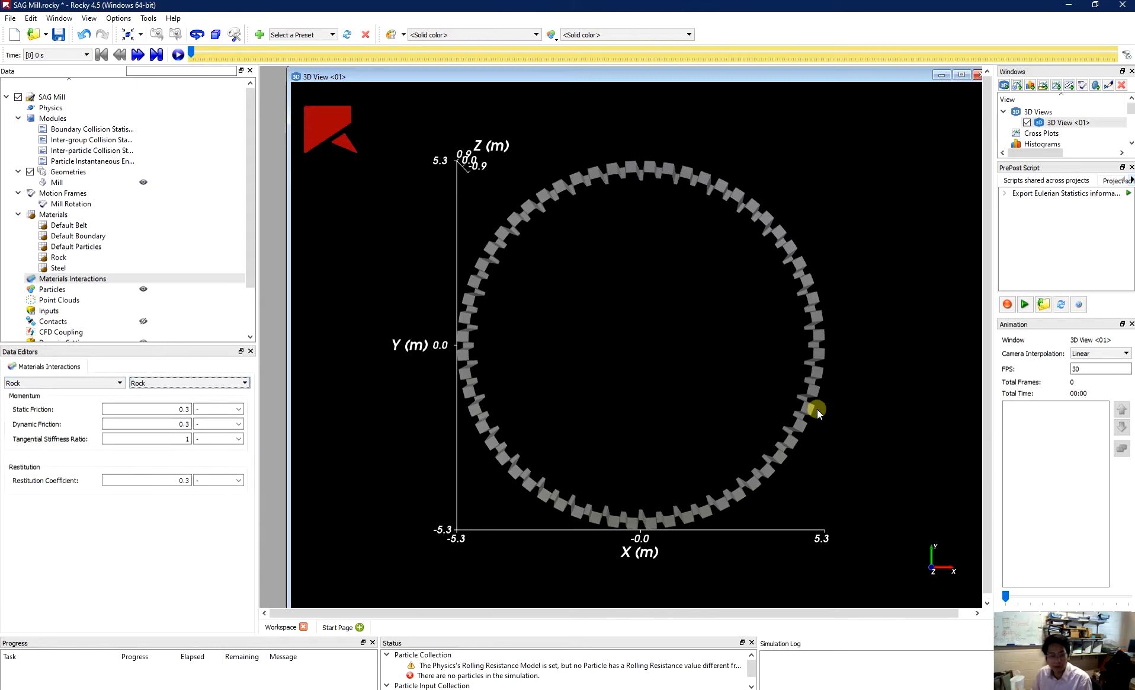
click(161, 410)
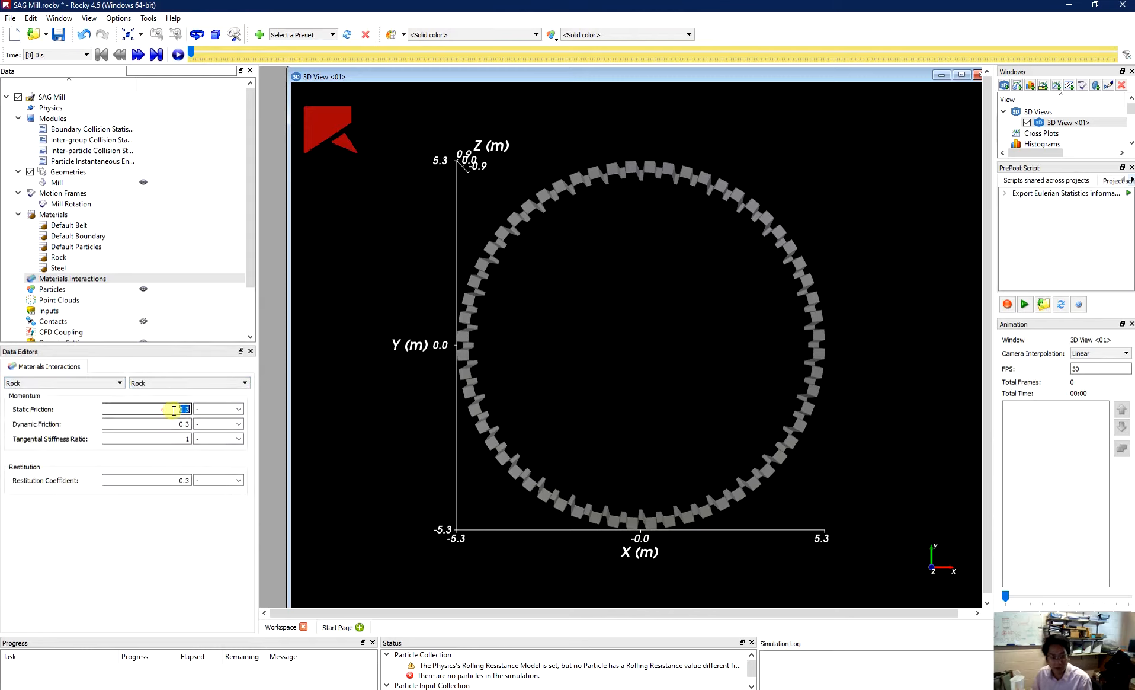
text(0.8)
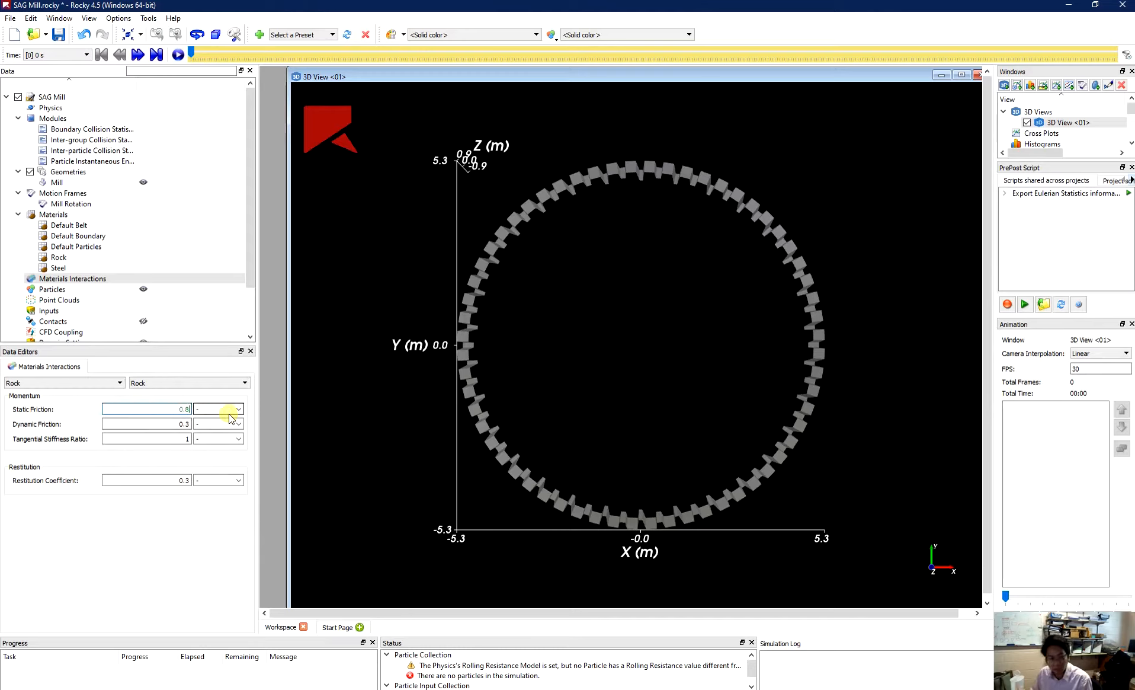
click(178, 424)
text(0.)
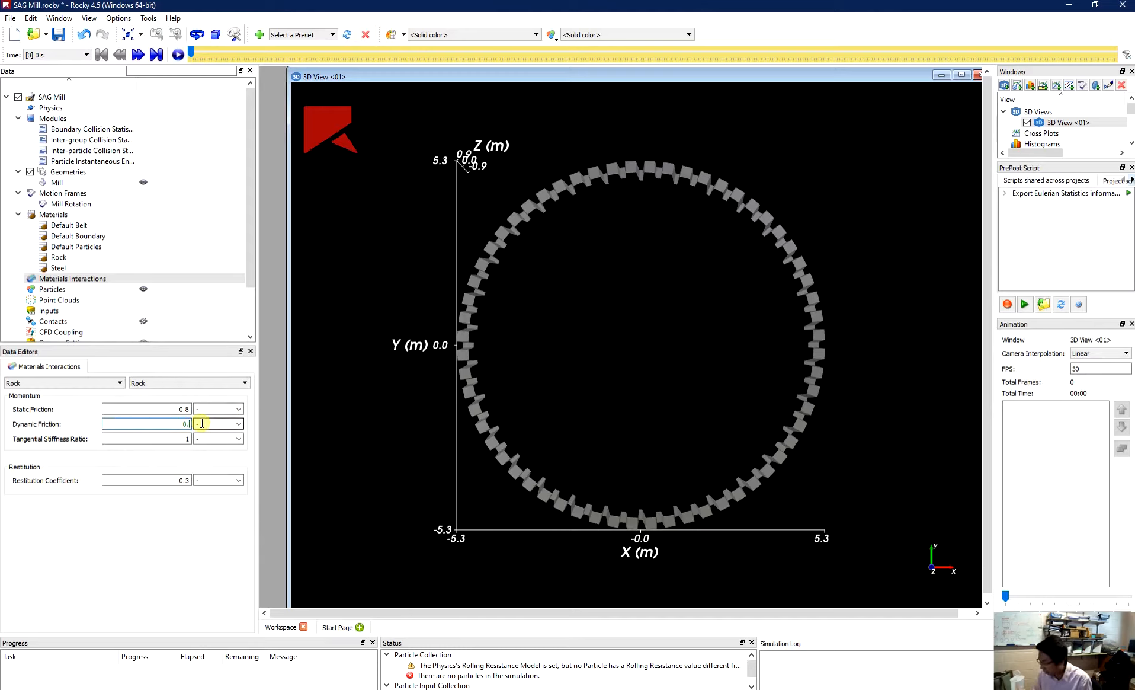
text(8)
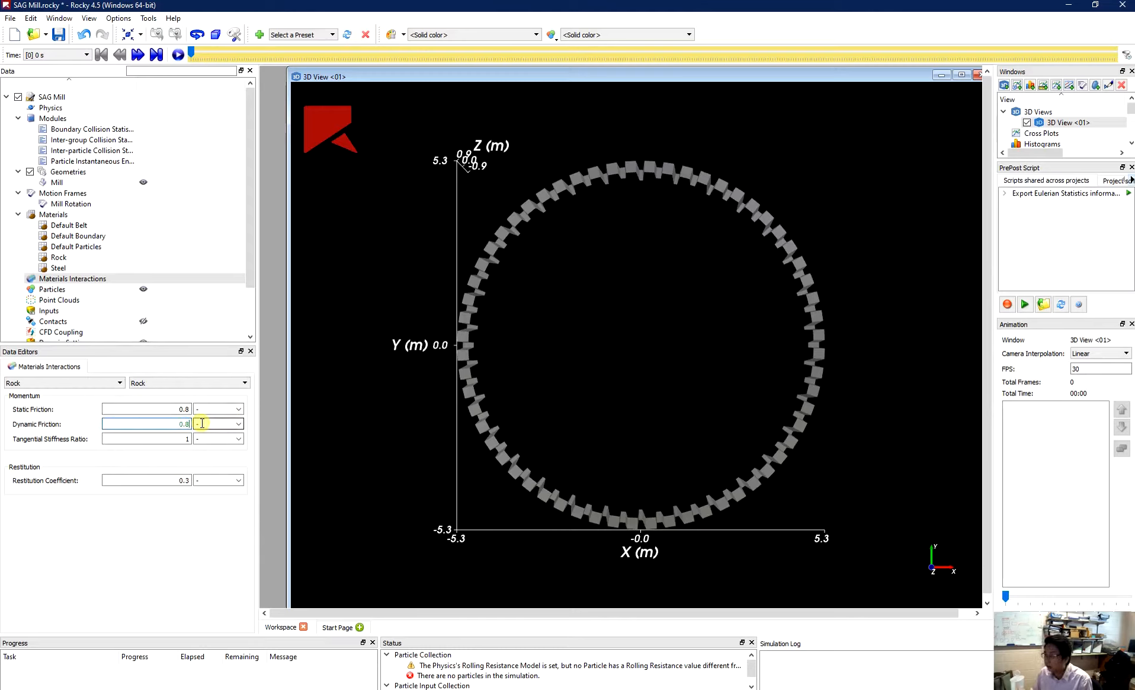
click(172, 483)
text(0.5)
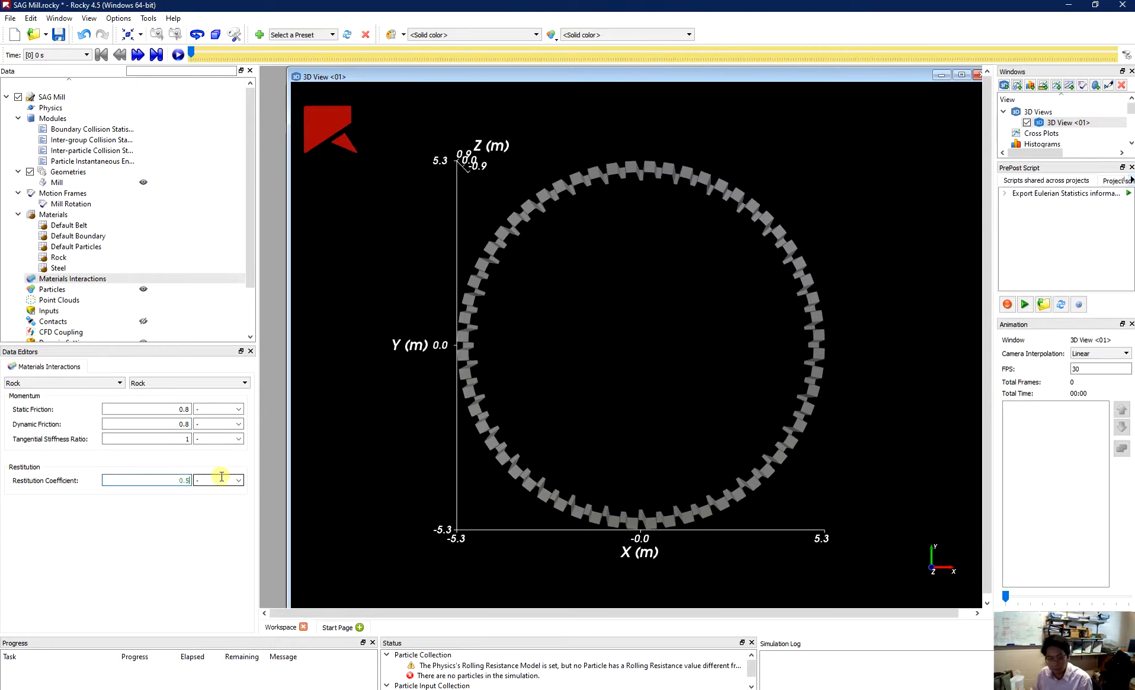
Set the Rock–Steel material interaction to static and dynamic friction of 0.5 and a restitution coefficient of 0.5
click(216, 382)
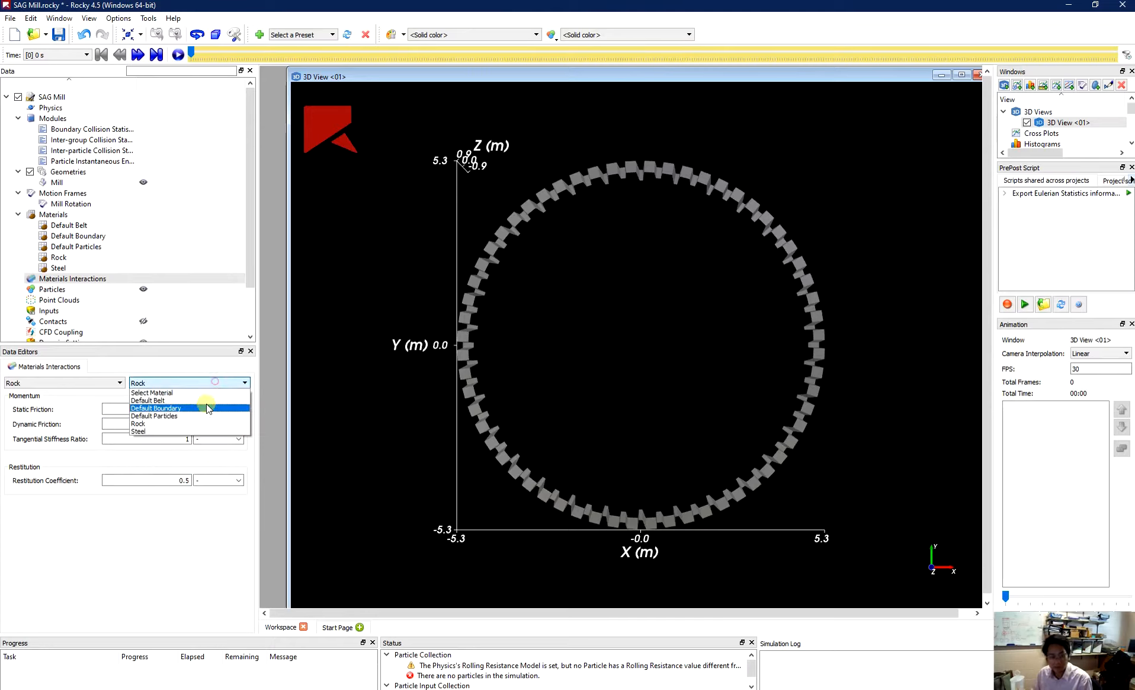
click(178, 431)
click(183, 409)
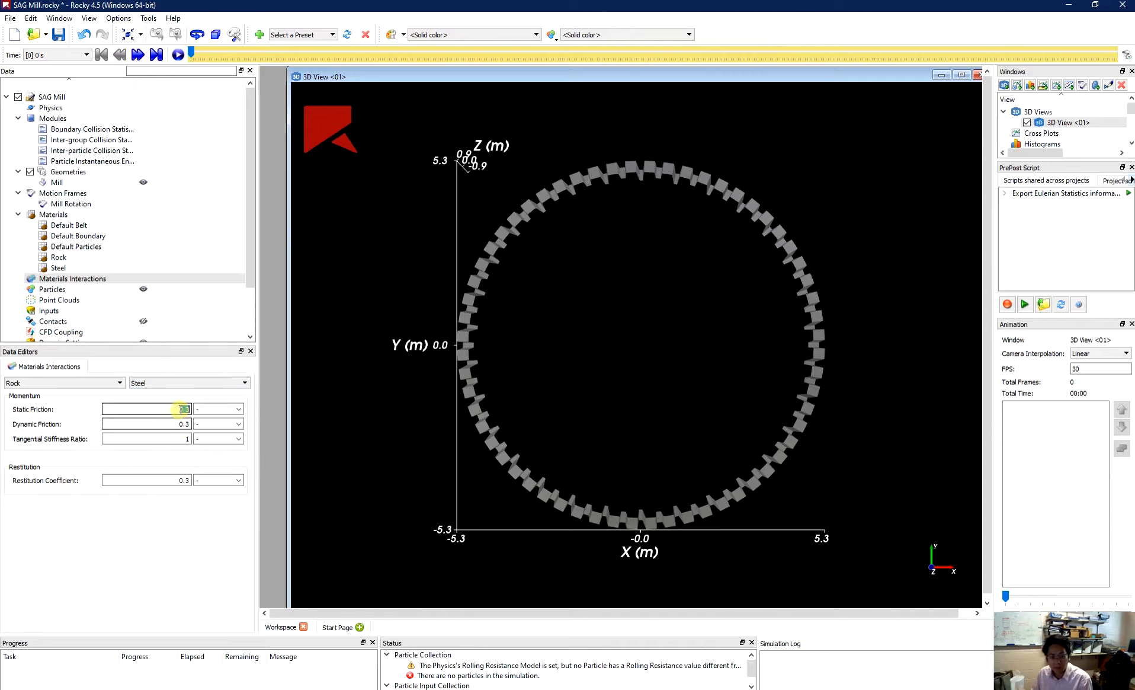
text(0.5)
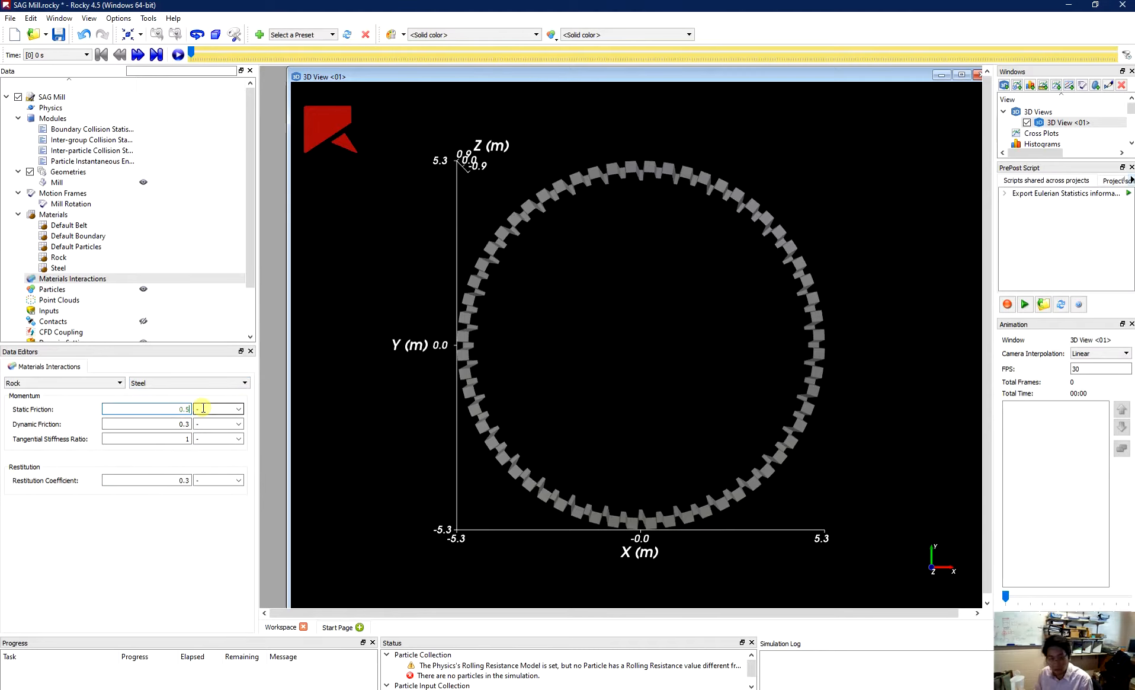
click(203, 408)
text(0)
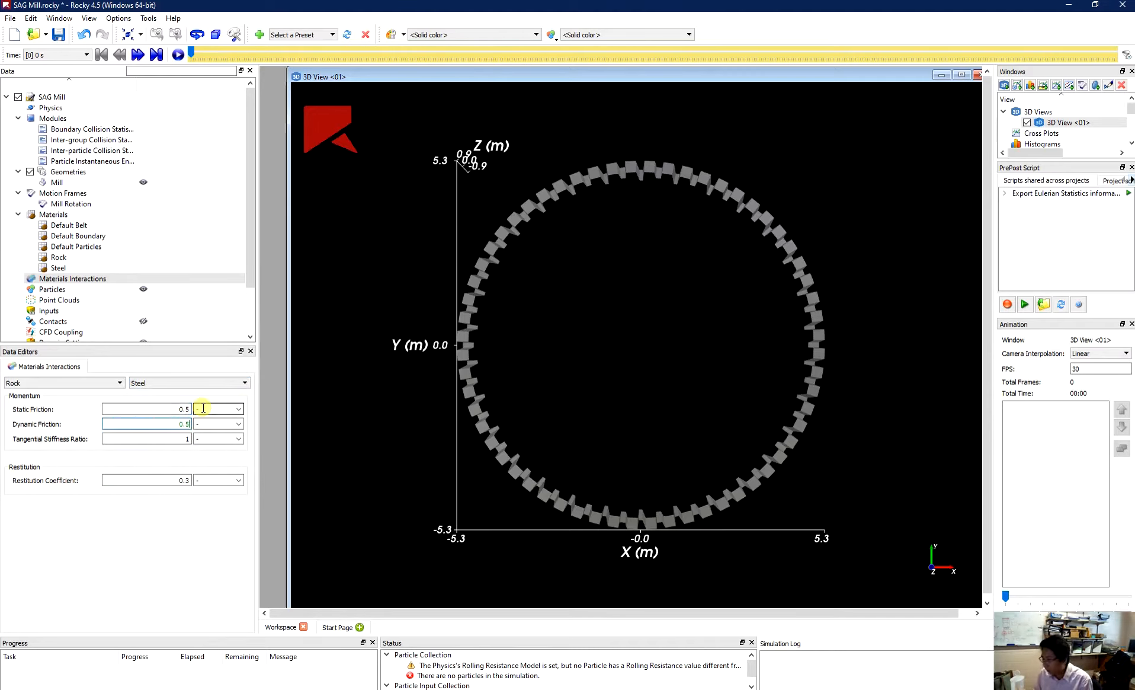
key(Tab)
key(Tab)
key(Tab)
key(Tab)
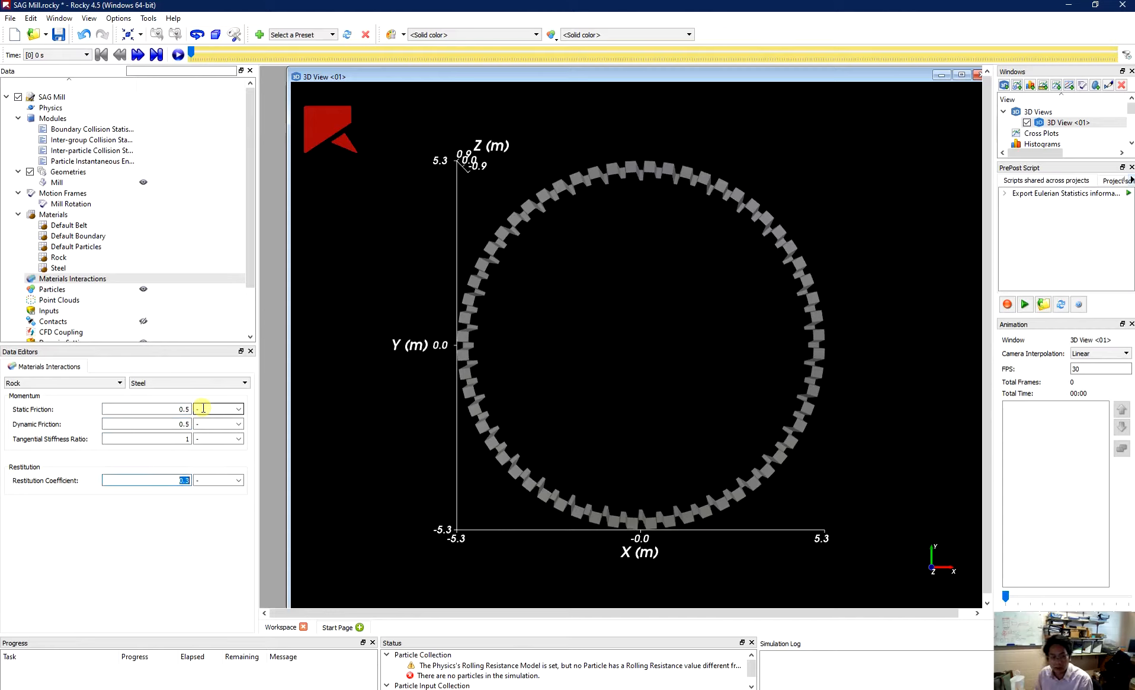
text(0.5)
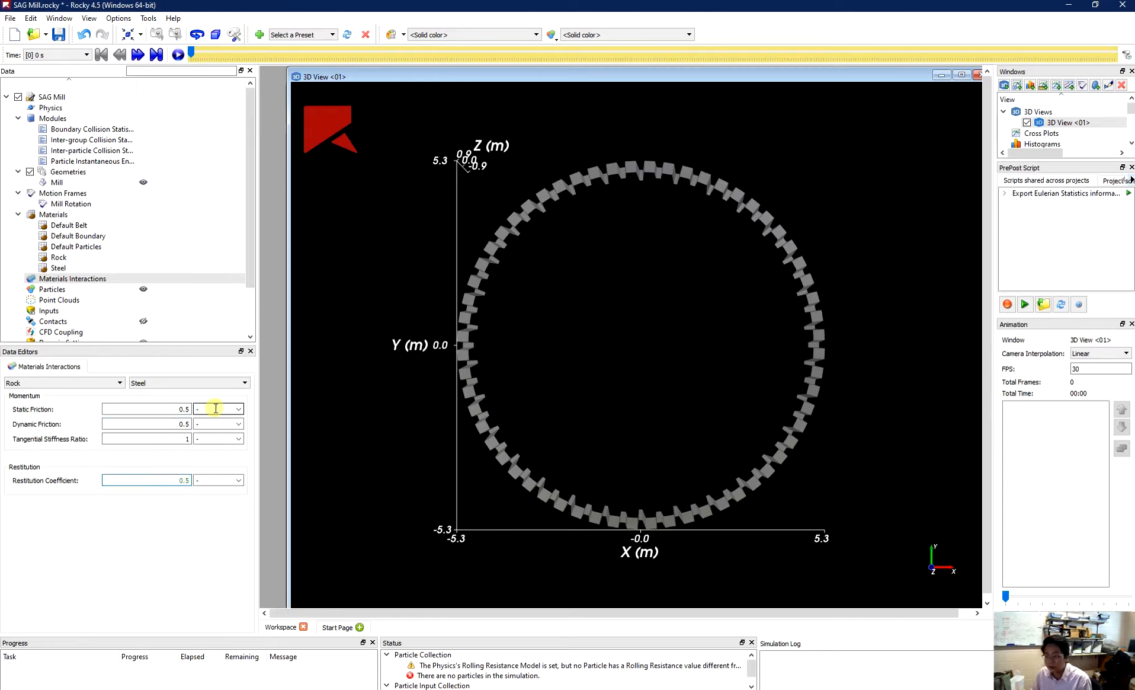
Review the friction and restitution values of the Rock–Default Boundary material interaction
click(119, 384)
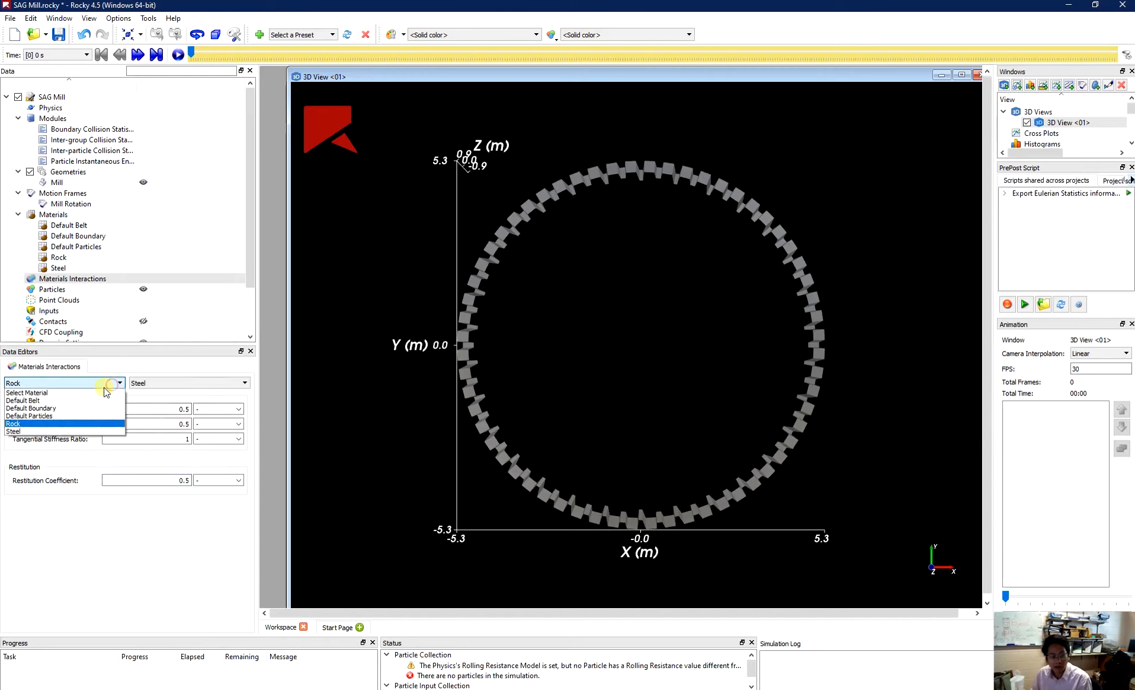
click(73, 425)
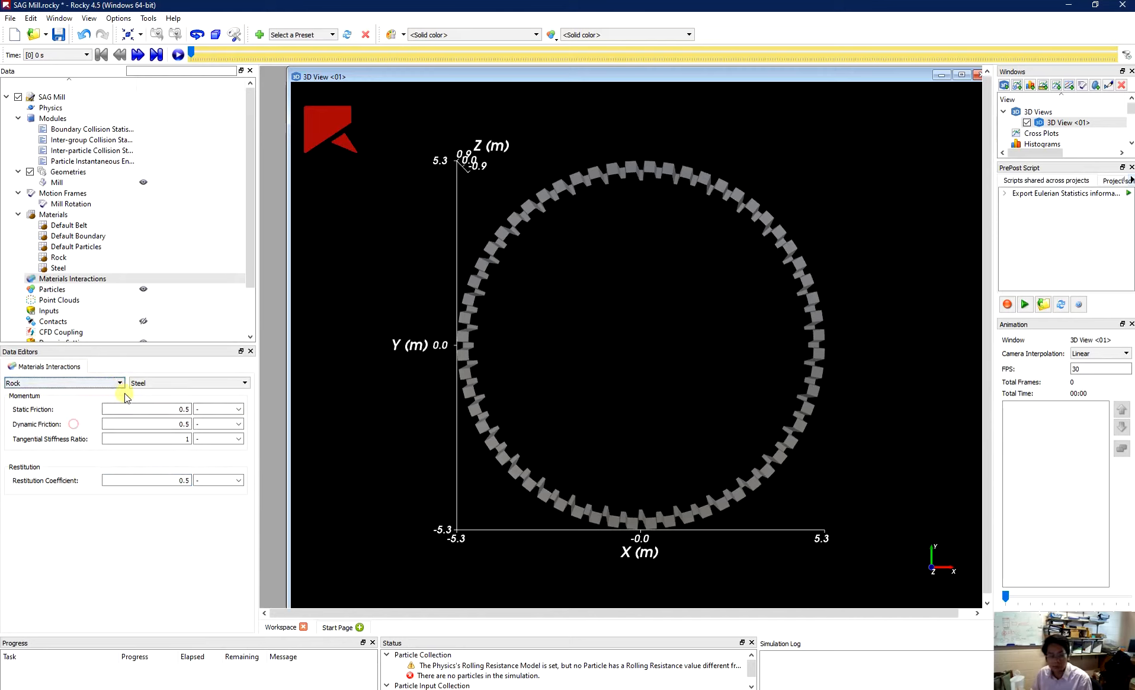
click(173, 380)
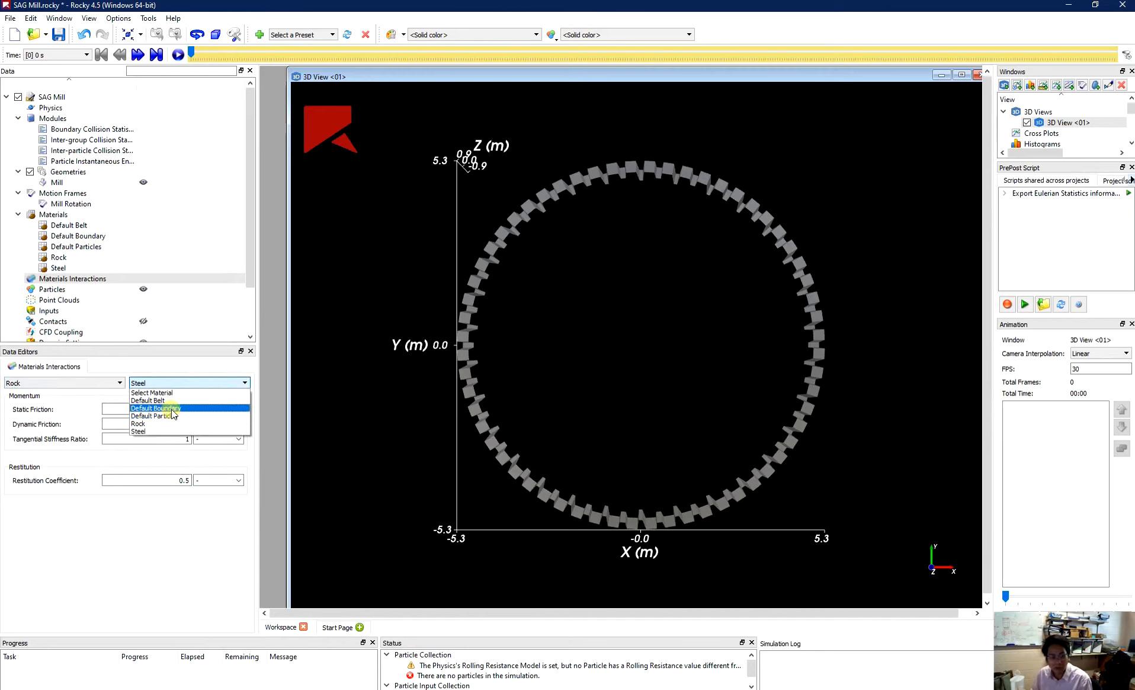
click(172, 409)
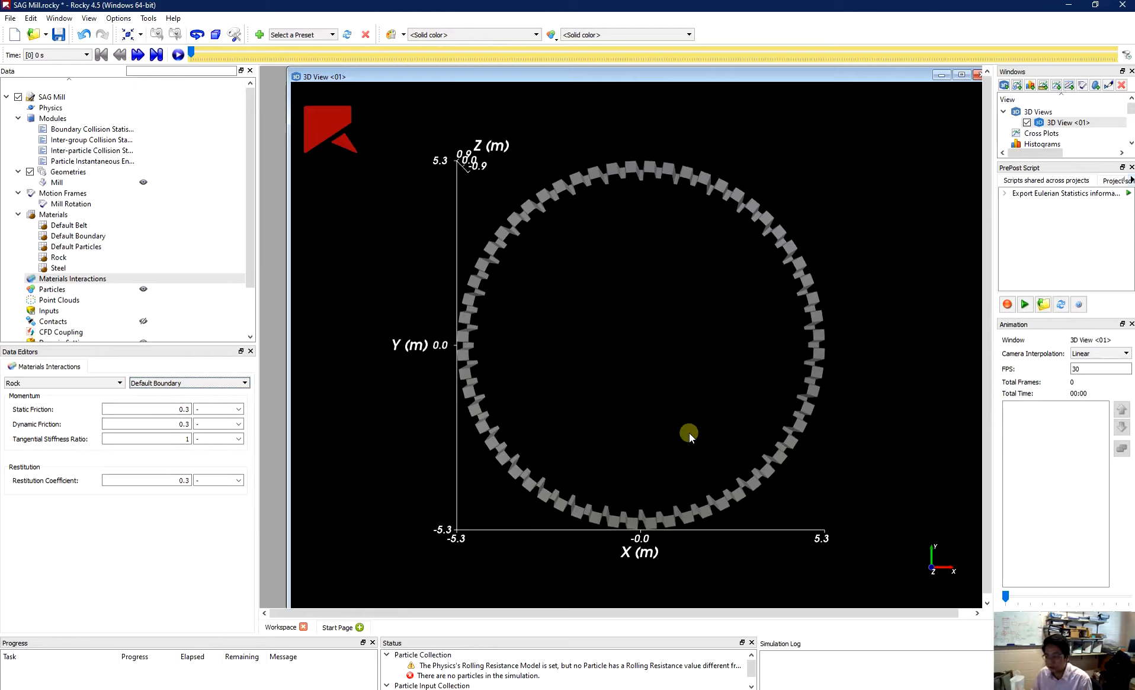
click(64, 382)
click(64, 380)
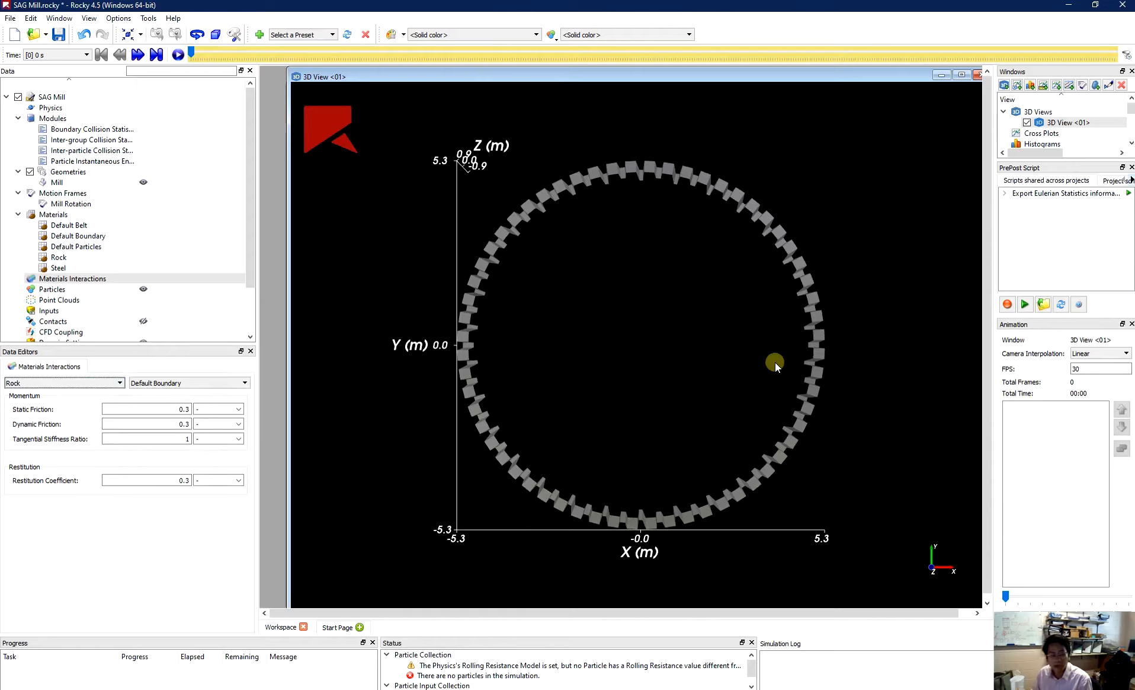
Create a new particle named Rock and give it the Polyhedron shape
click(53, 290)
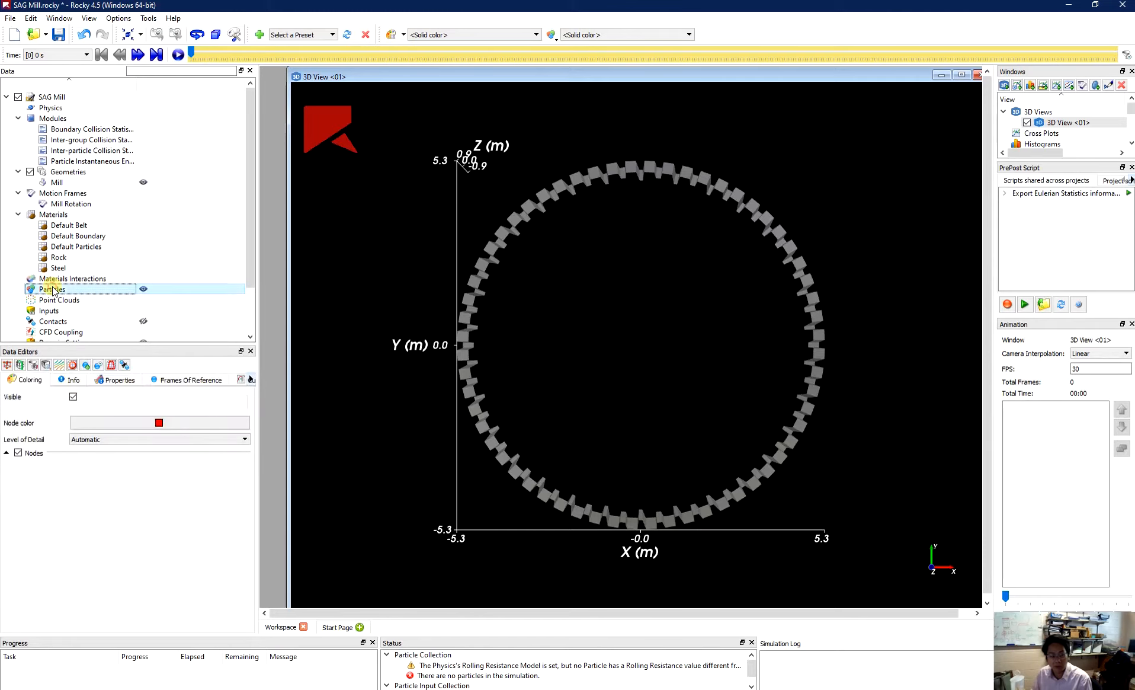
right_click(54, 289)
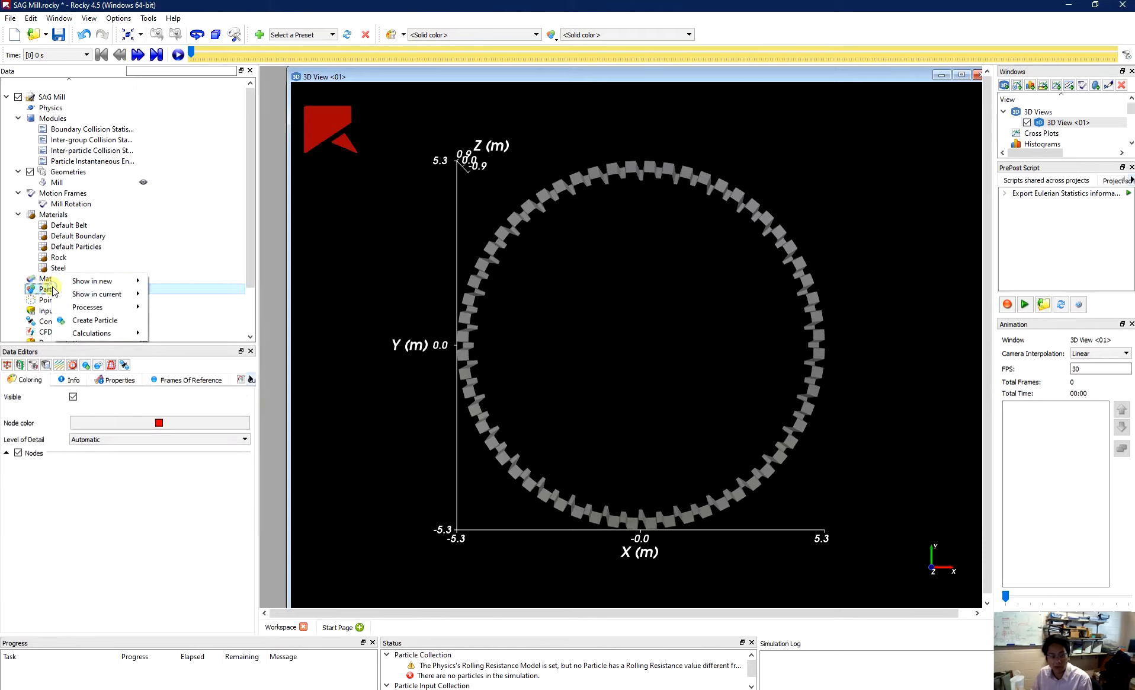
click(79, 321)
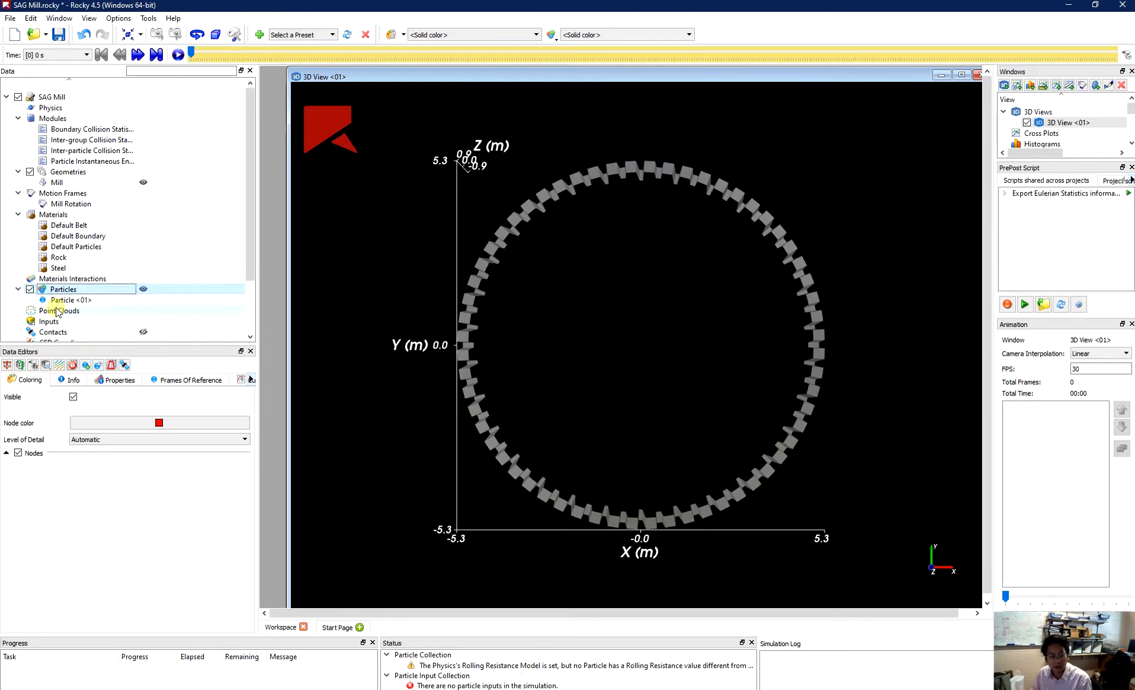
click(59, 301)
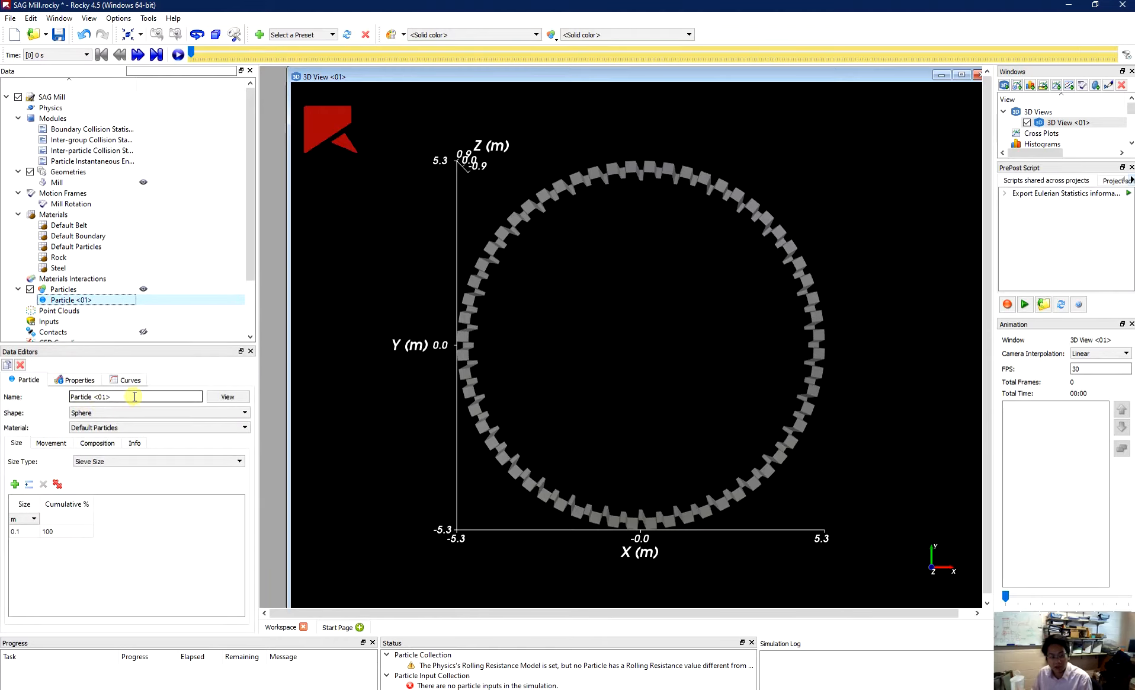
drag(133, 396, 2, 406)
text(Rock)
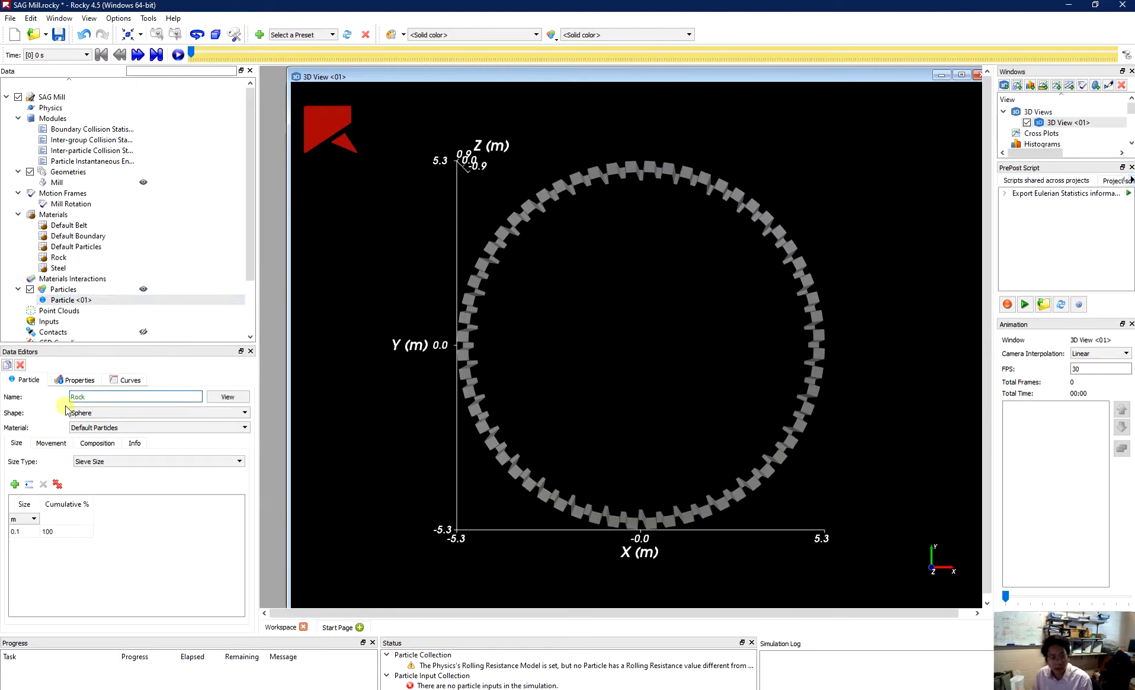
click(95, 411)
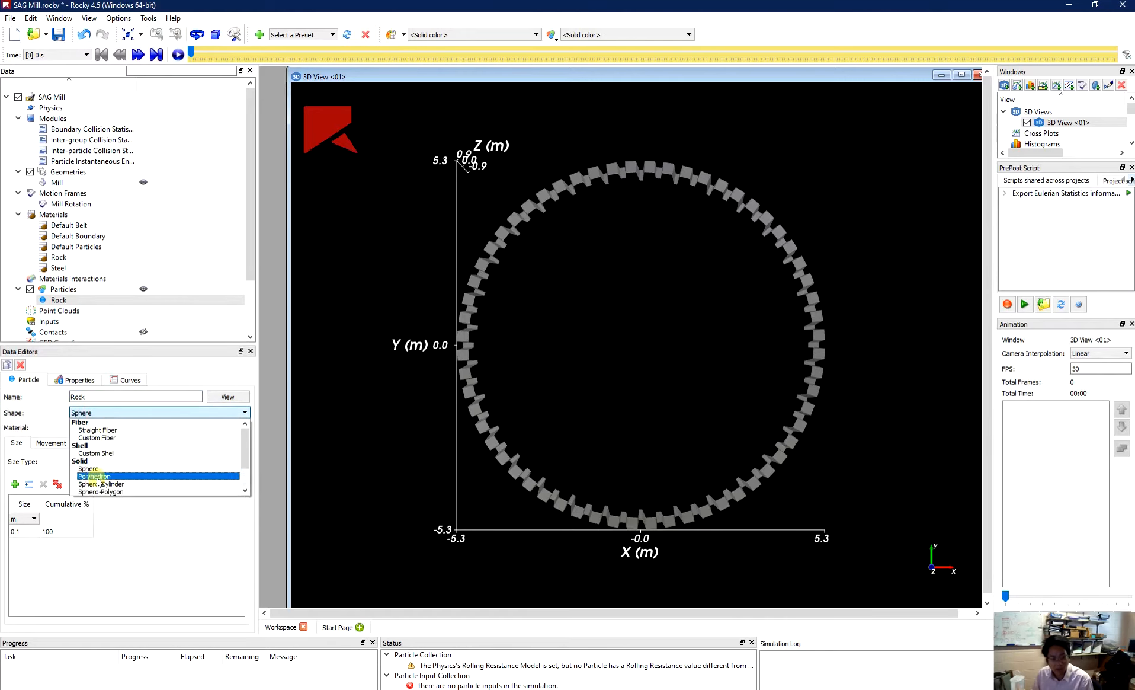
click(98, 477)
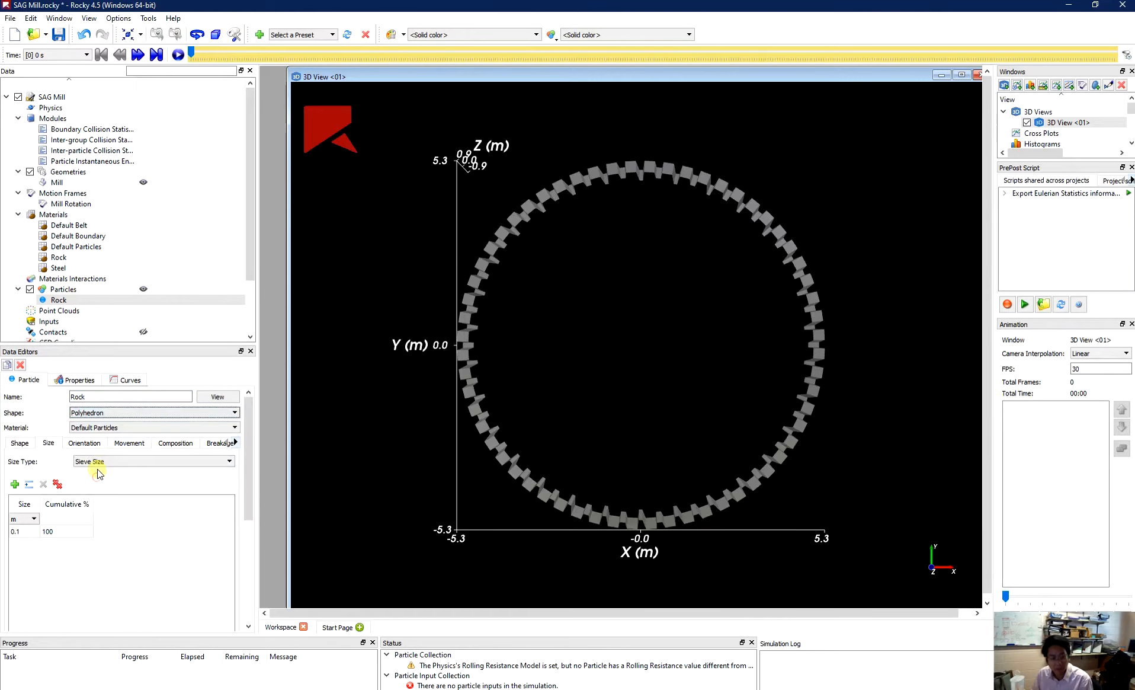
Define the Rock particle's sieve sizes as 0.3 m at 100%, 0.25 m at 70% and 0.2 m at 20%, and assign the Rock material
click(15, 485)
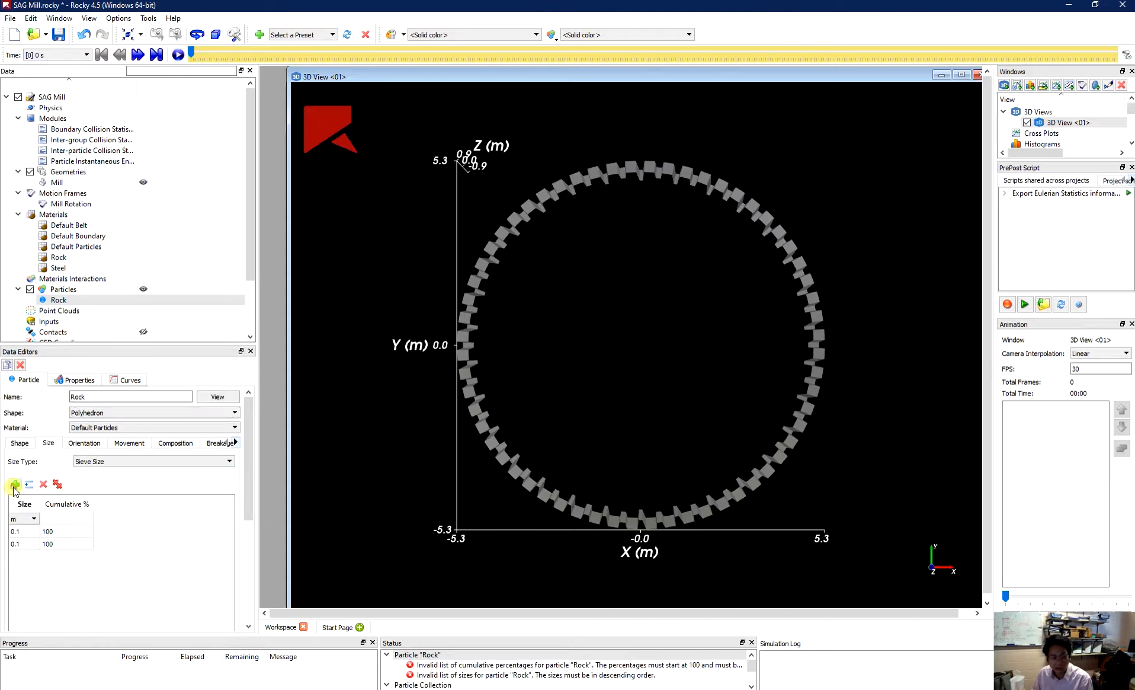
click(15, 485)
click(23, 532)
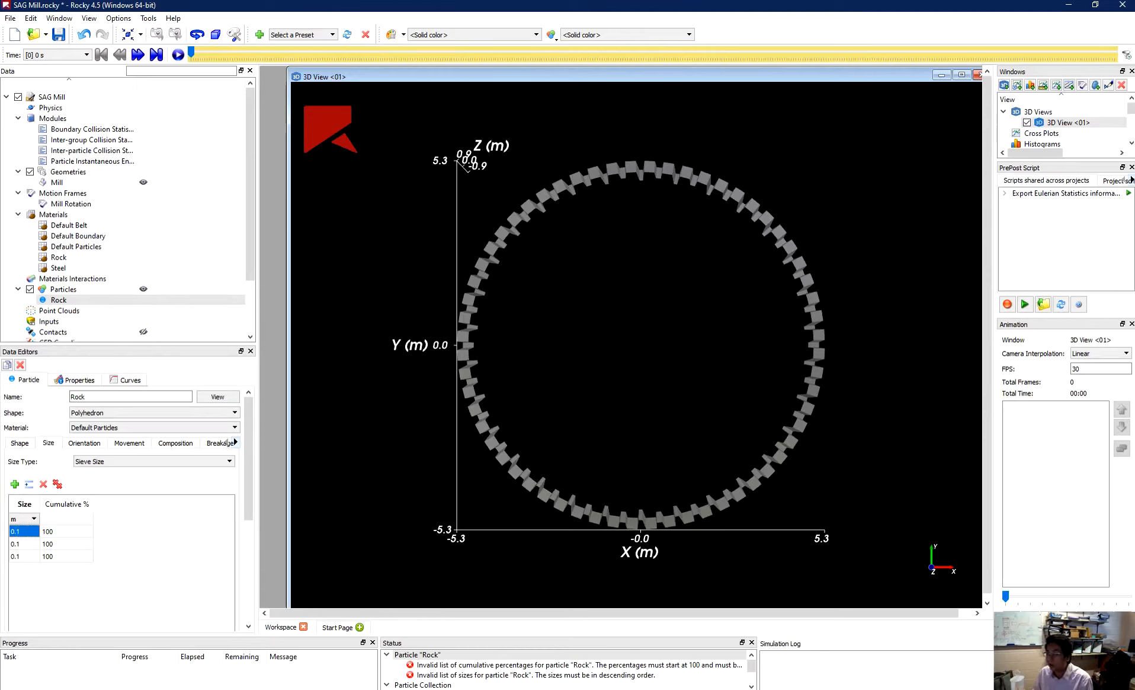
click(31, 534)
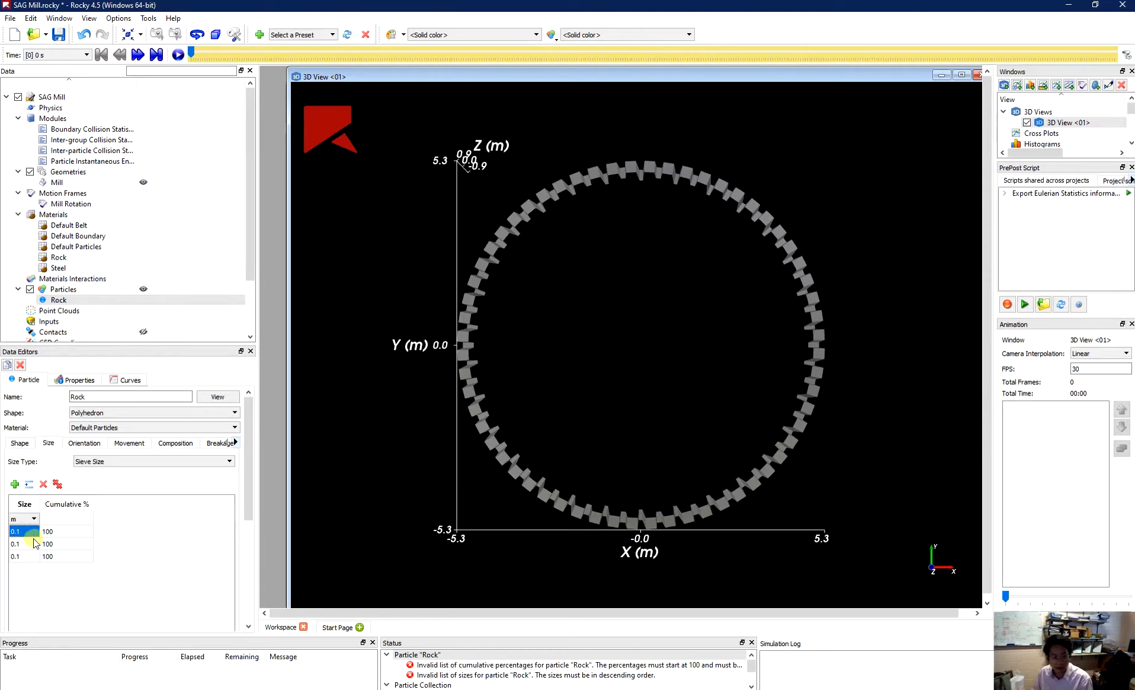
click(34, 537)
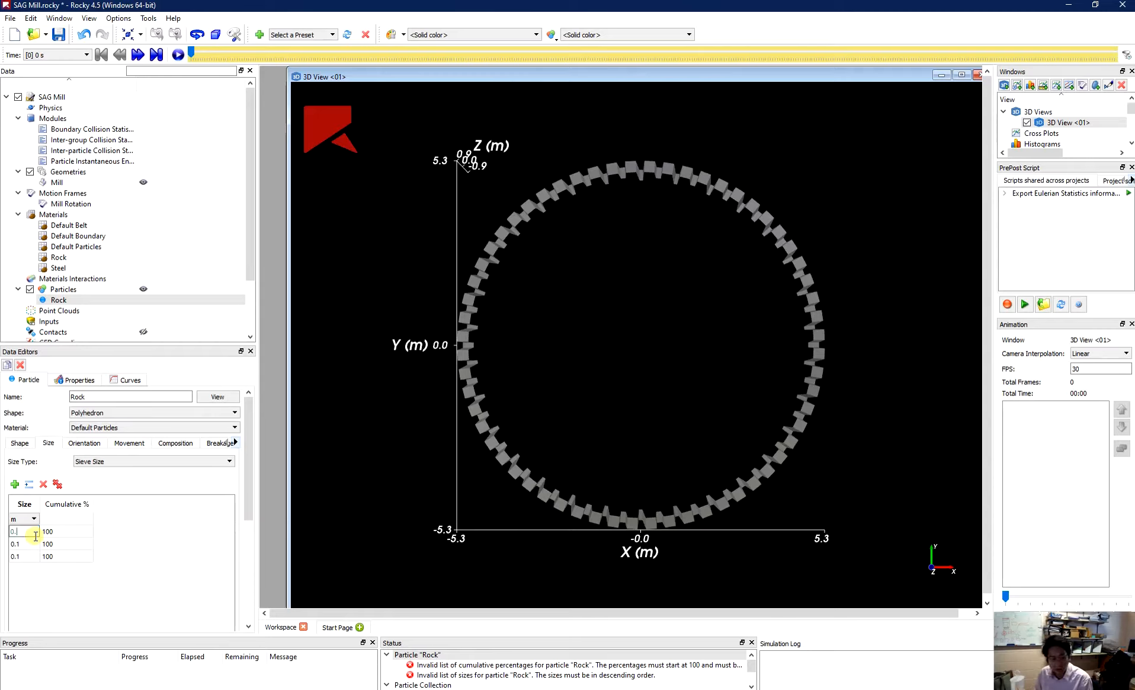
key(Tab)
key(Tab)
text(0.25)
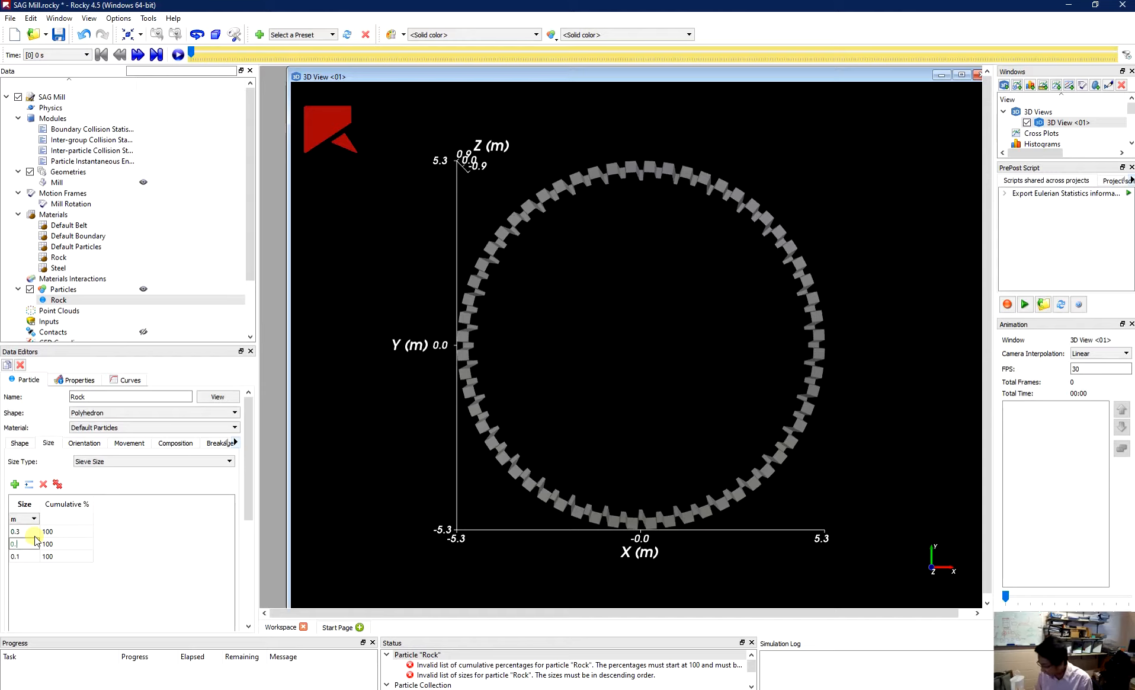
key(Tab)
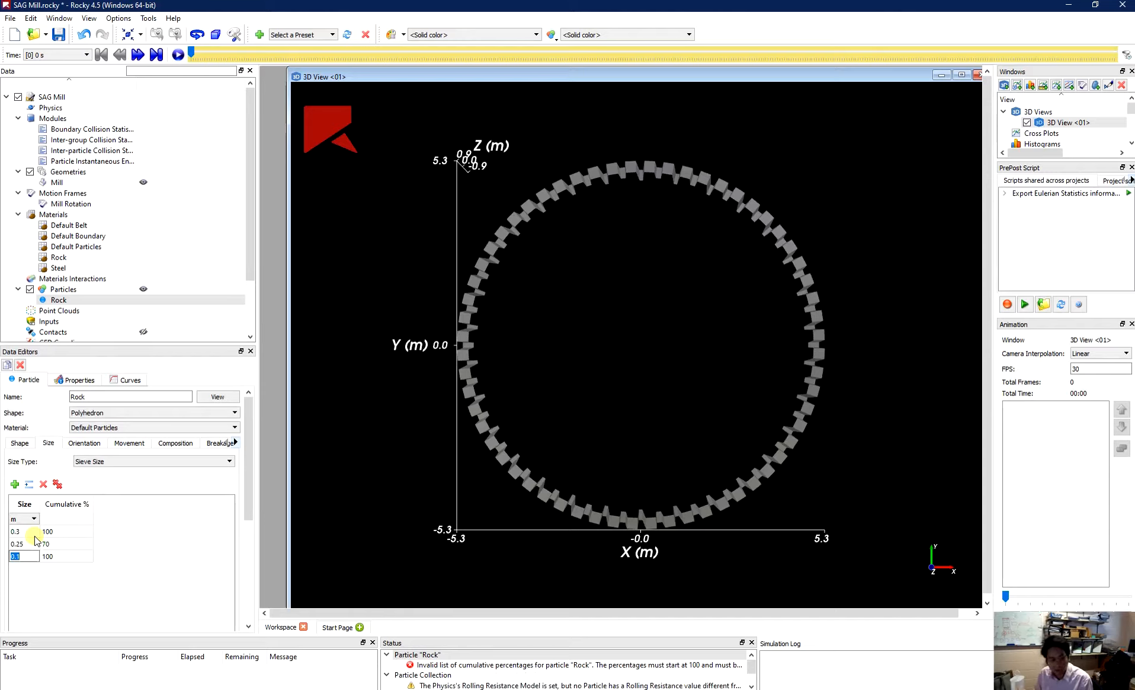
text(0.2)
key(Tab)
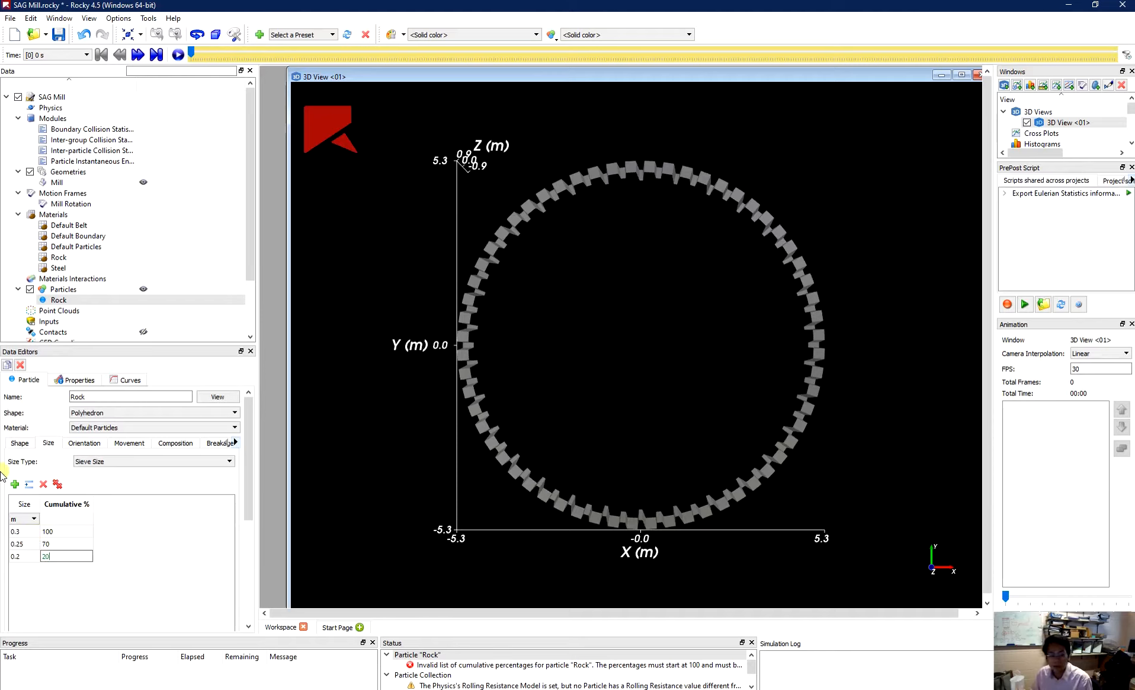
click(96, 428)
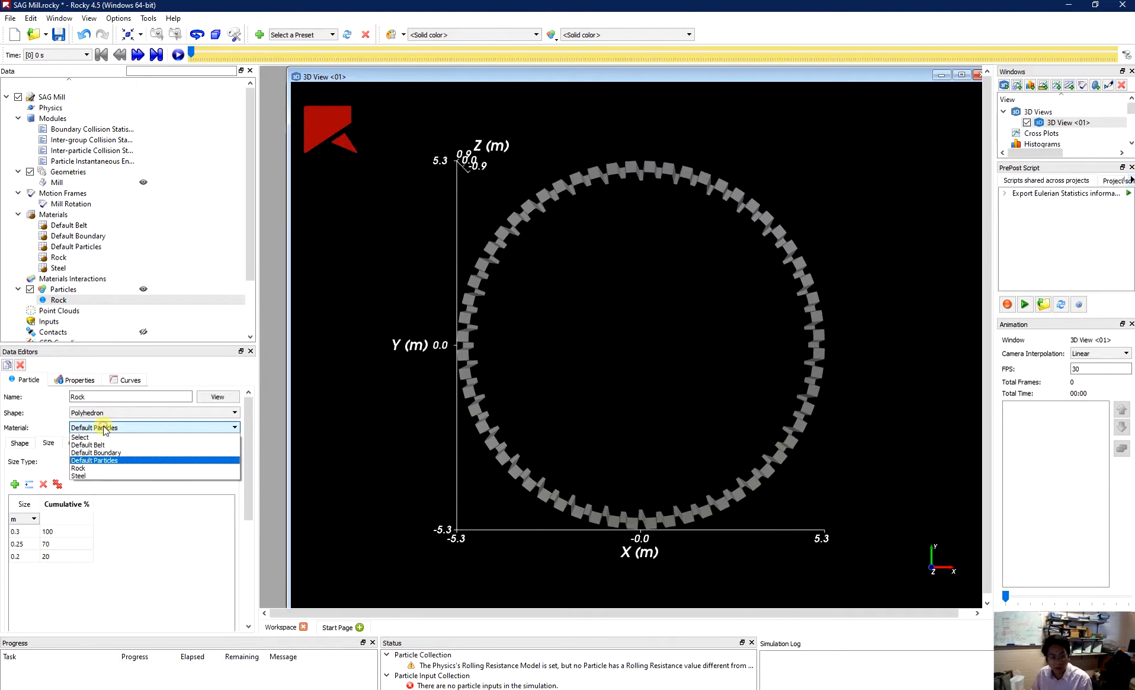
click(97, 468)
Preview the Rock particle's shape in a separate view, close it, and set the particle's rolling resistance to 0.35
click(129, 442)
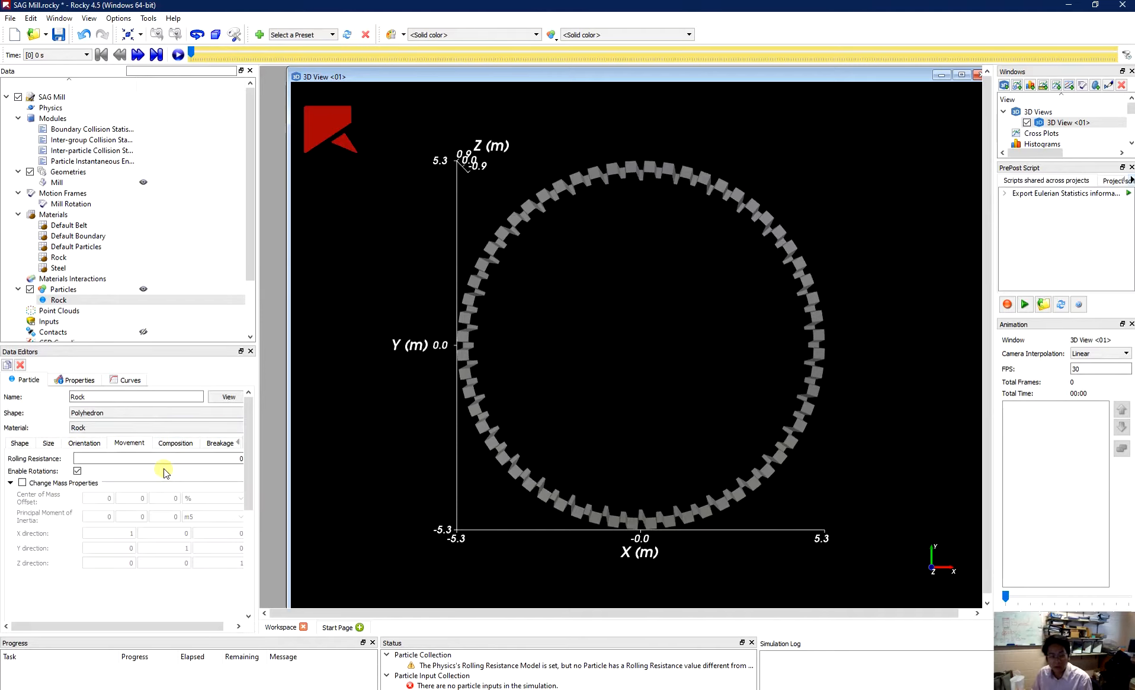
click(228, 460)
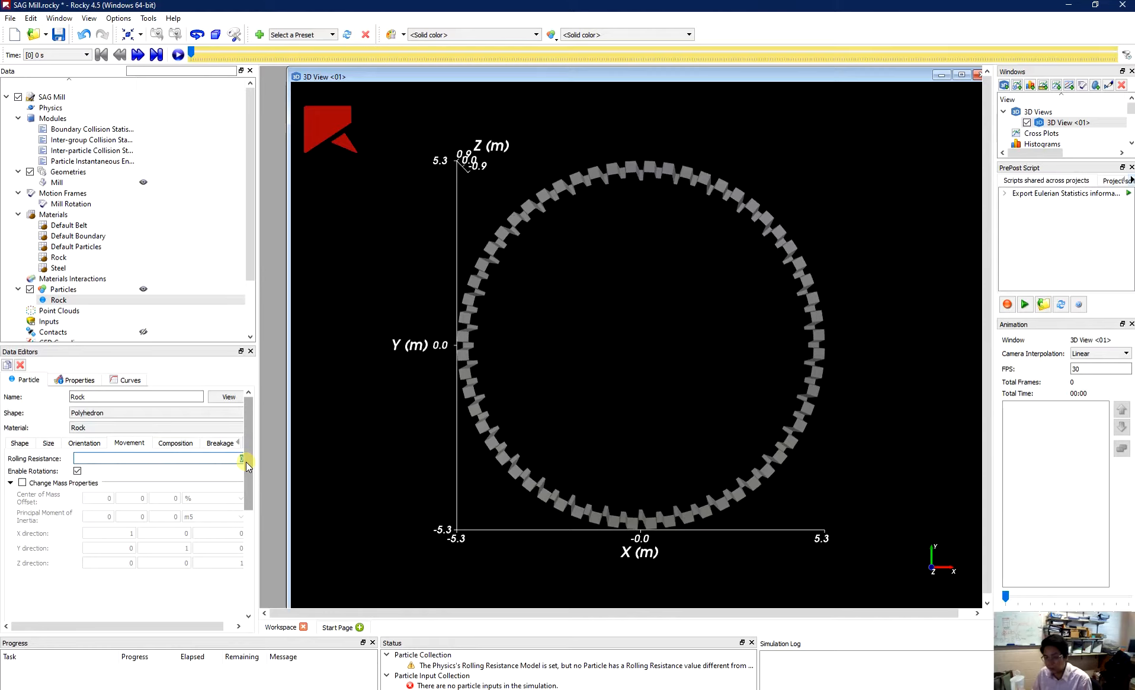
click(228, 398)
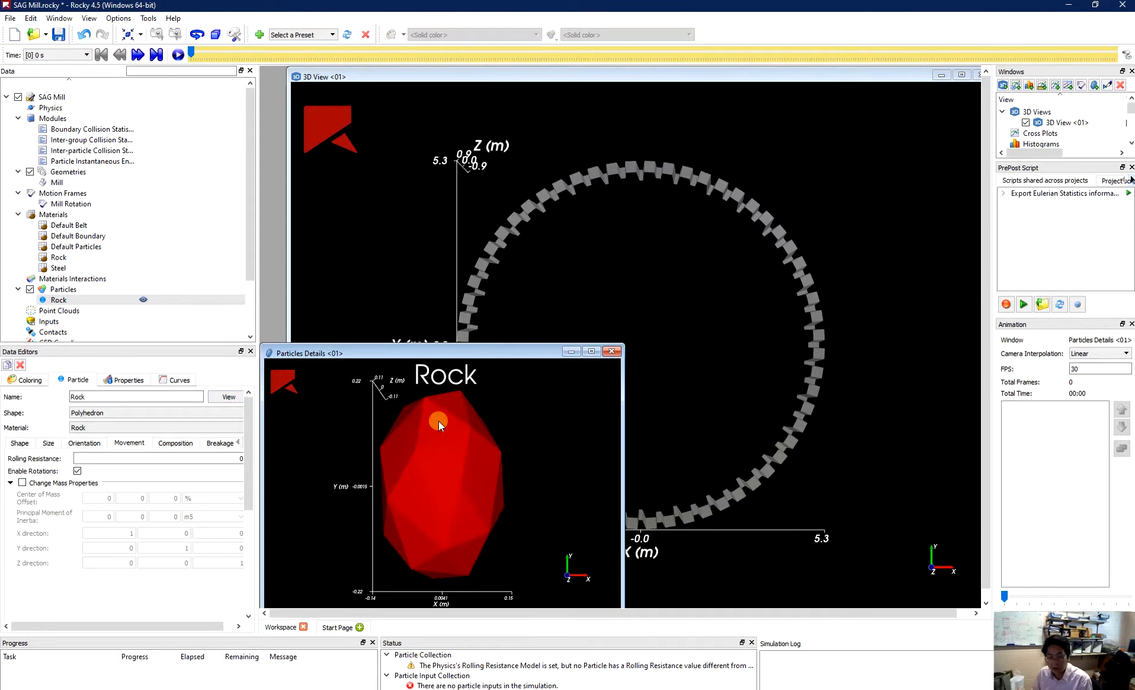
click(612, 351)
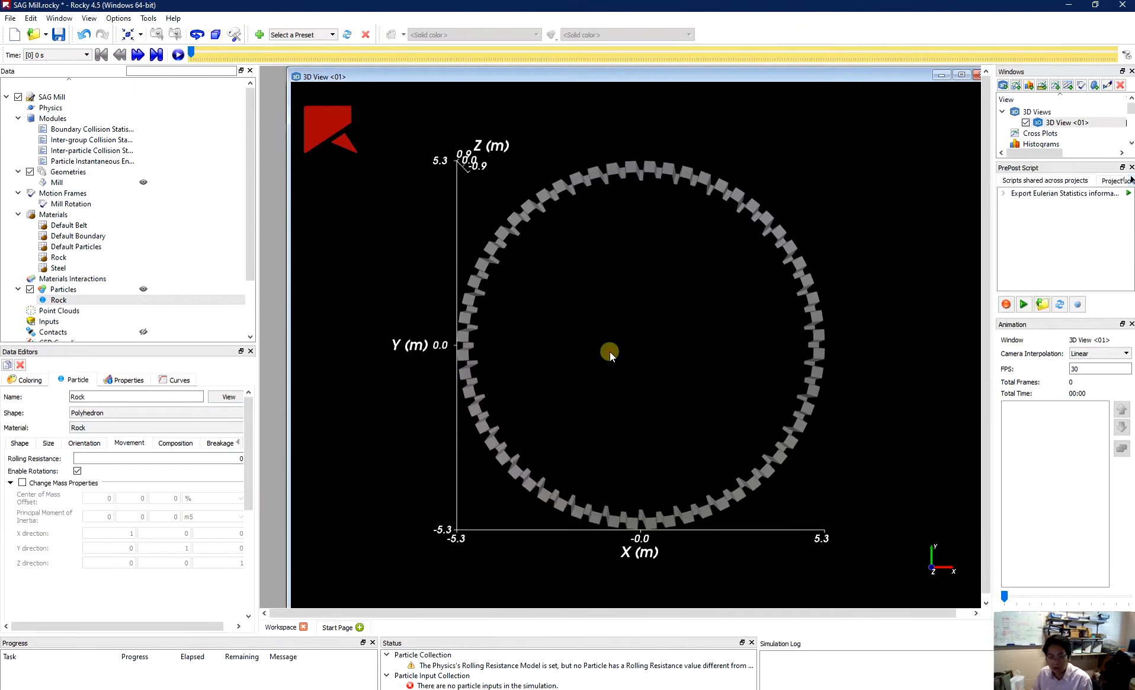
double_click(231, 458)
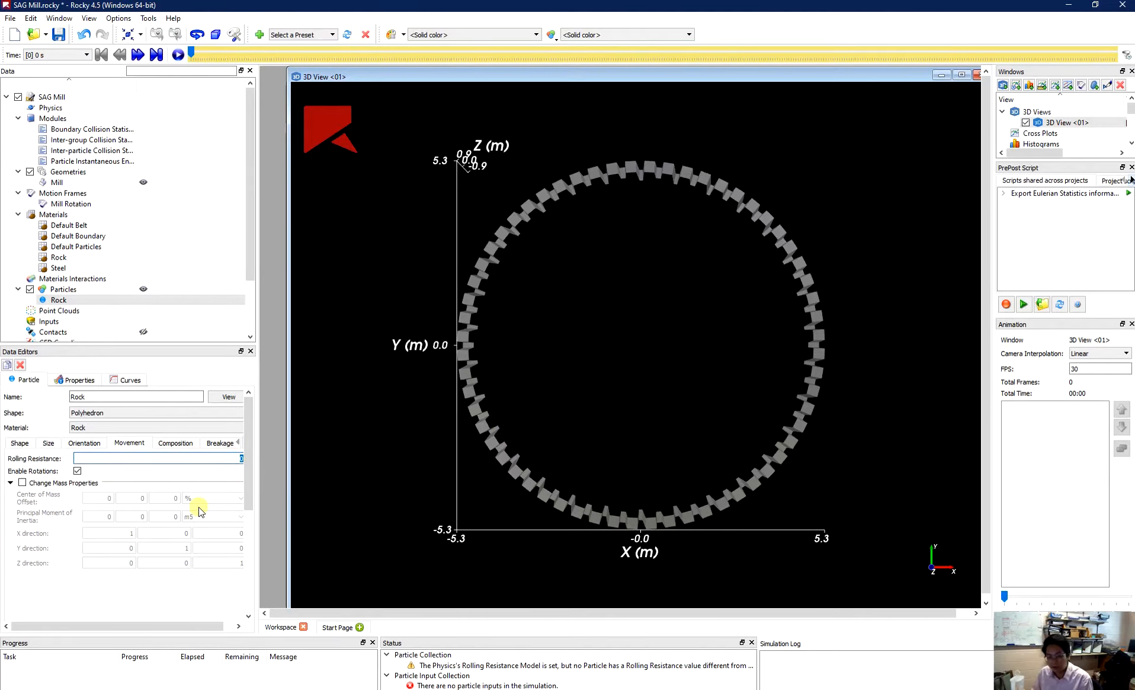
text(0.3)
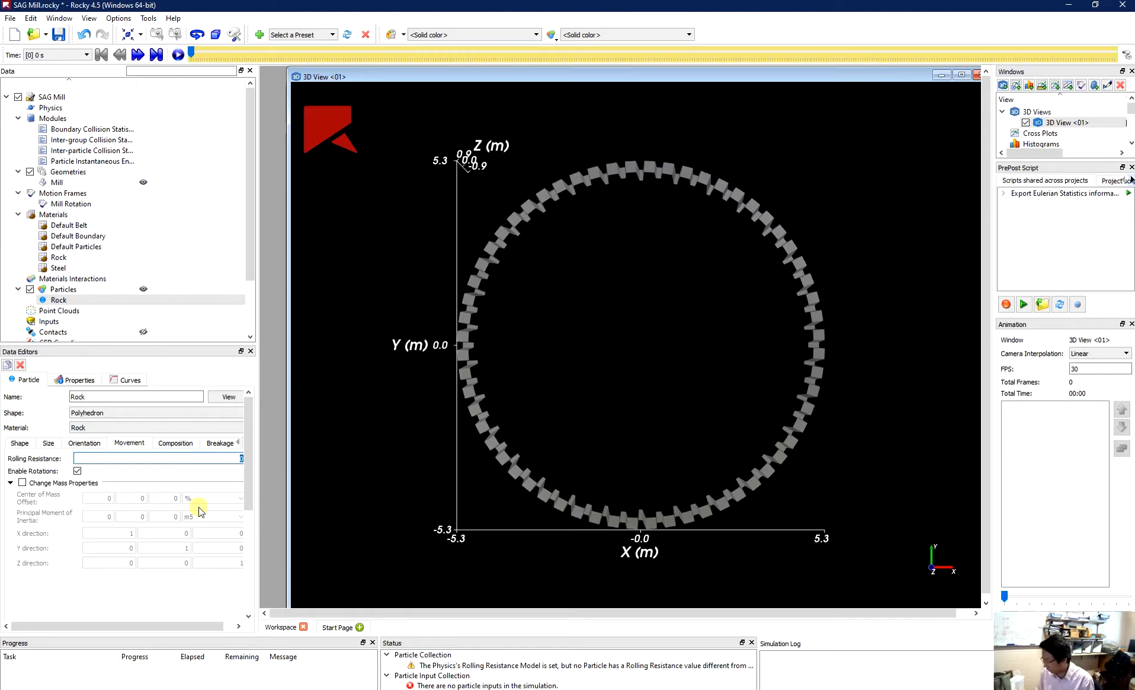
text(5)
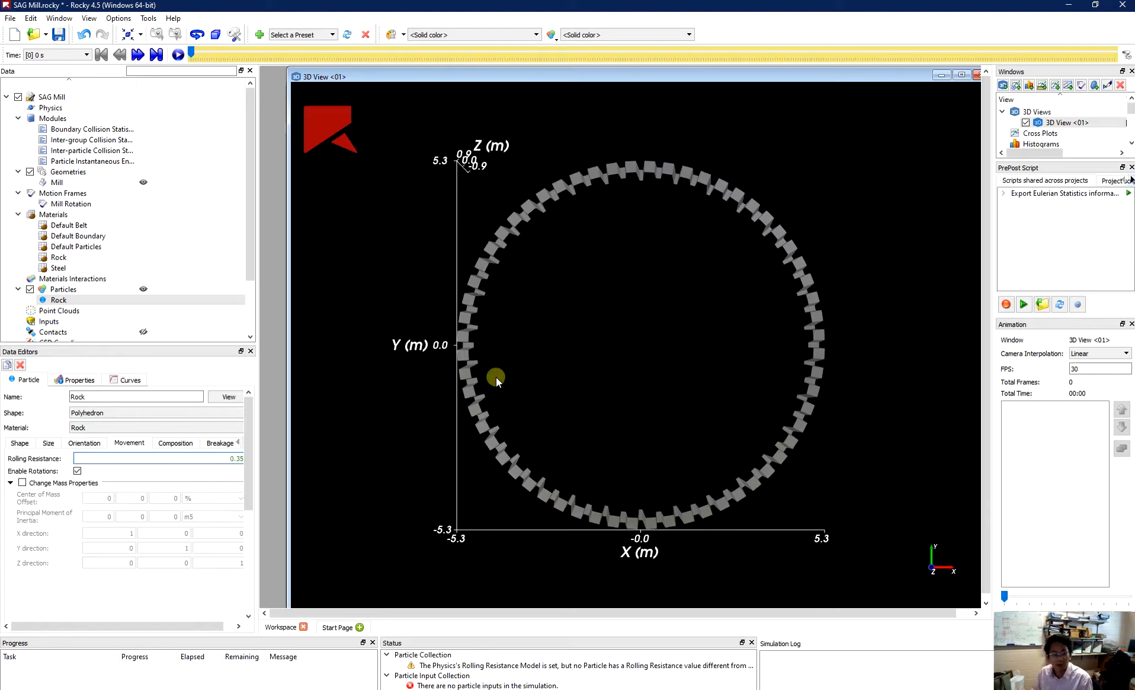
Create a second particle in addition to Rock
click(62, 291)
right_click(62, 291)
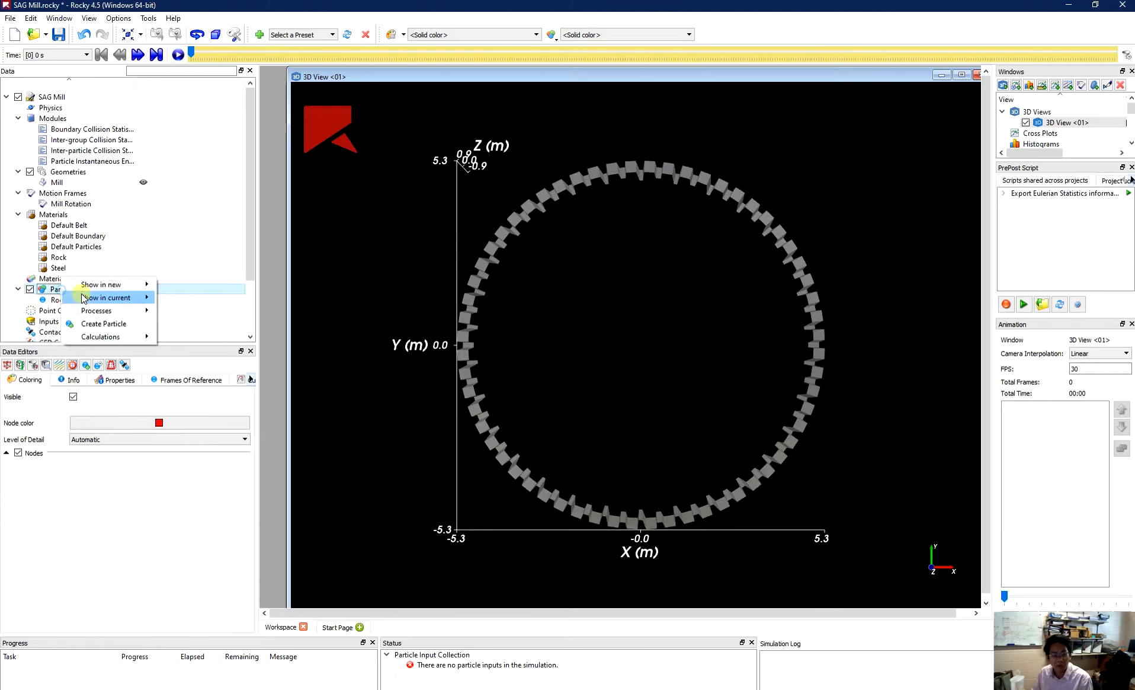
click(86, 324)
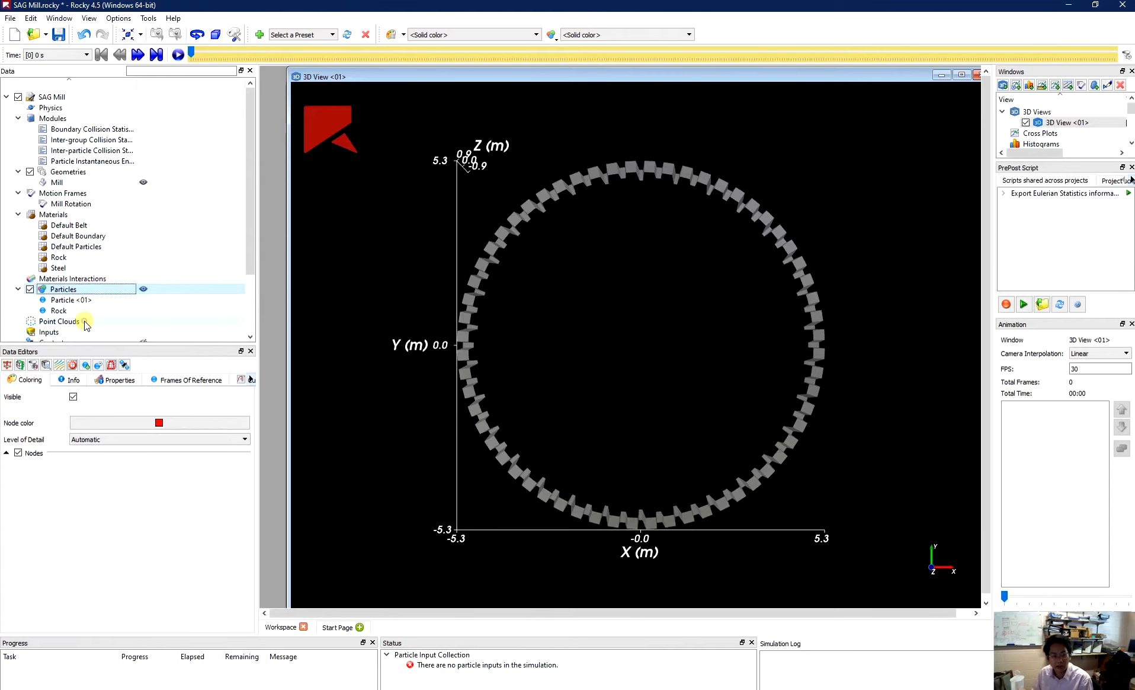
Rename the second particle as Steel ball and assign it the Steel material
click(83, 299)
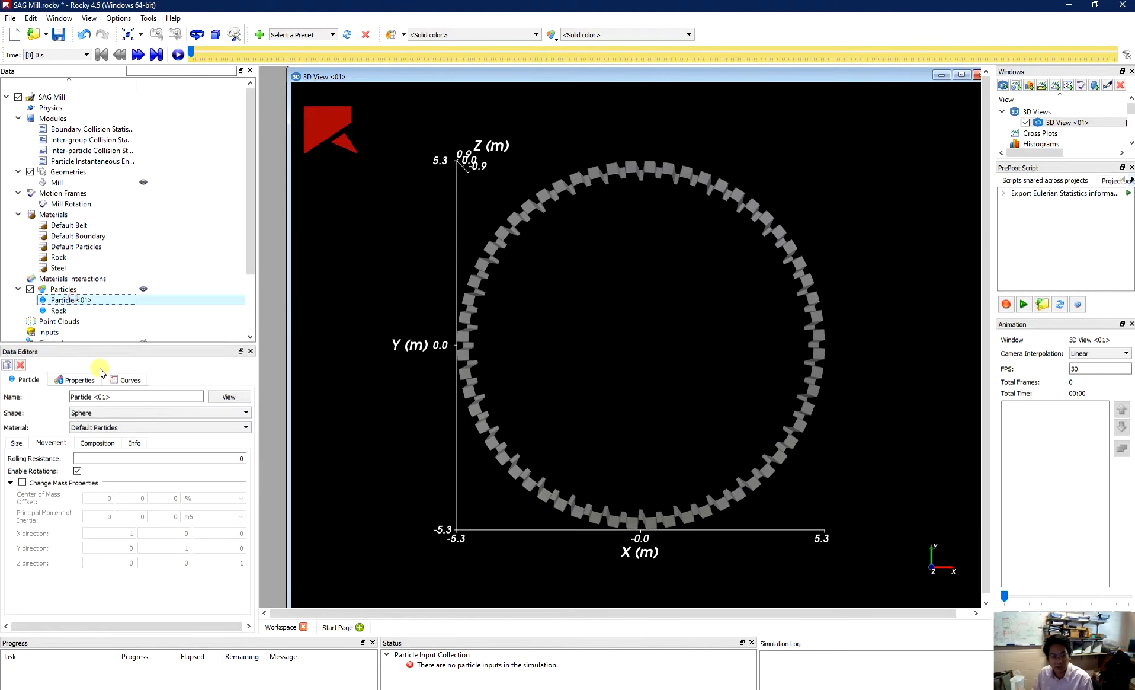
triple_click(109, 397)
text(Steel ball)
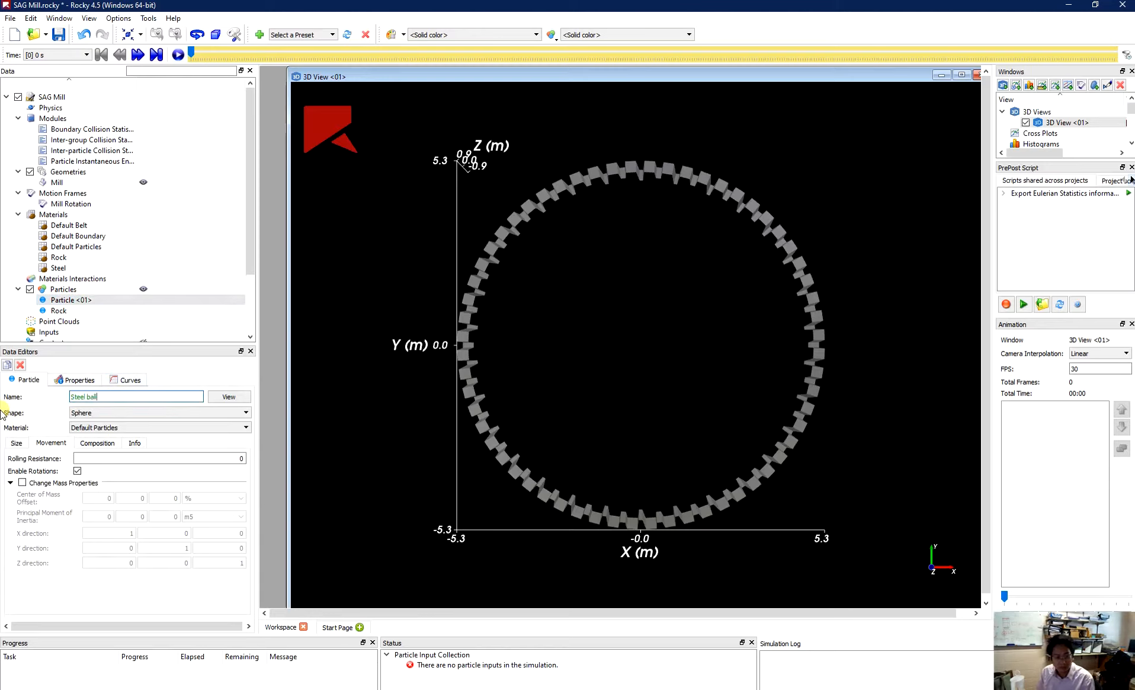
click(82, 427)
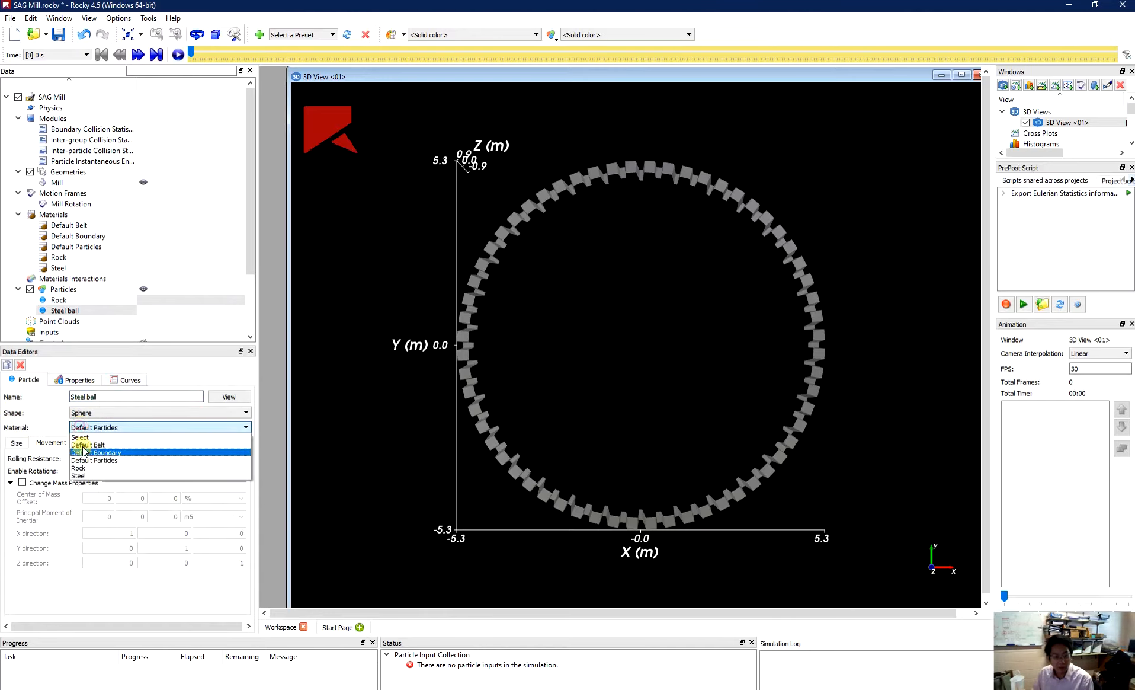
click(103, 474)
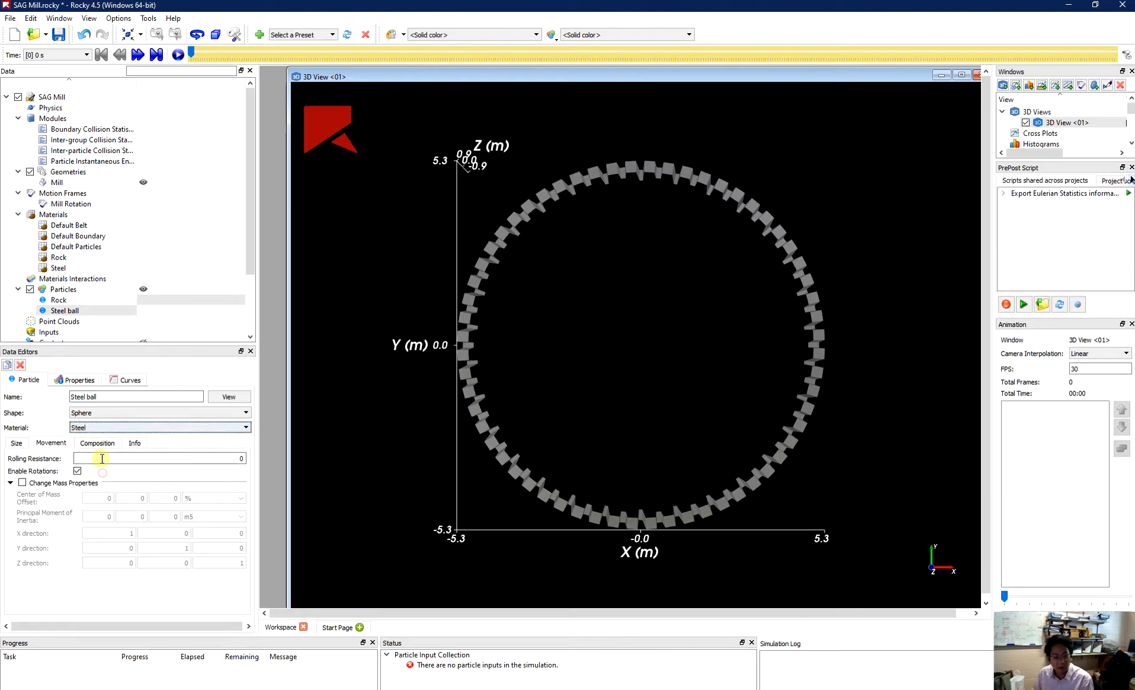
Set the Steel ball's sieve size to 0.35 m and its rolling resistance to 0.35
click(14, 450)
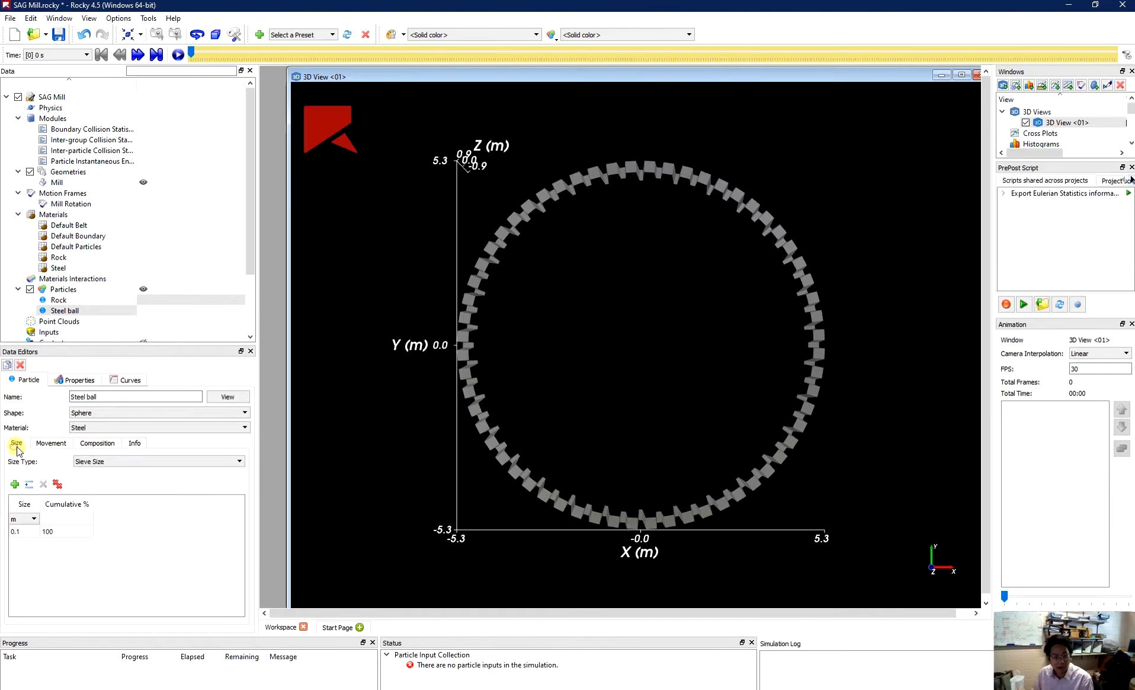
click(22, 531)
text(0.35)
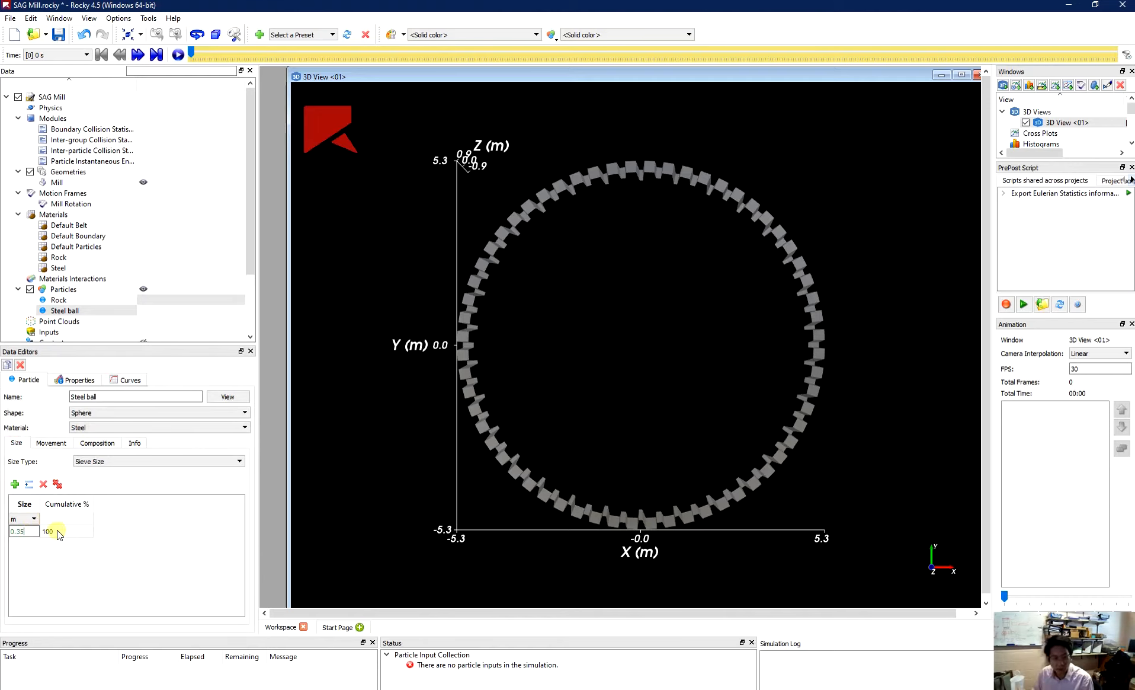
click(59, 531)
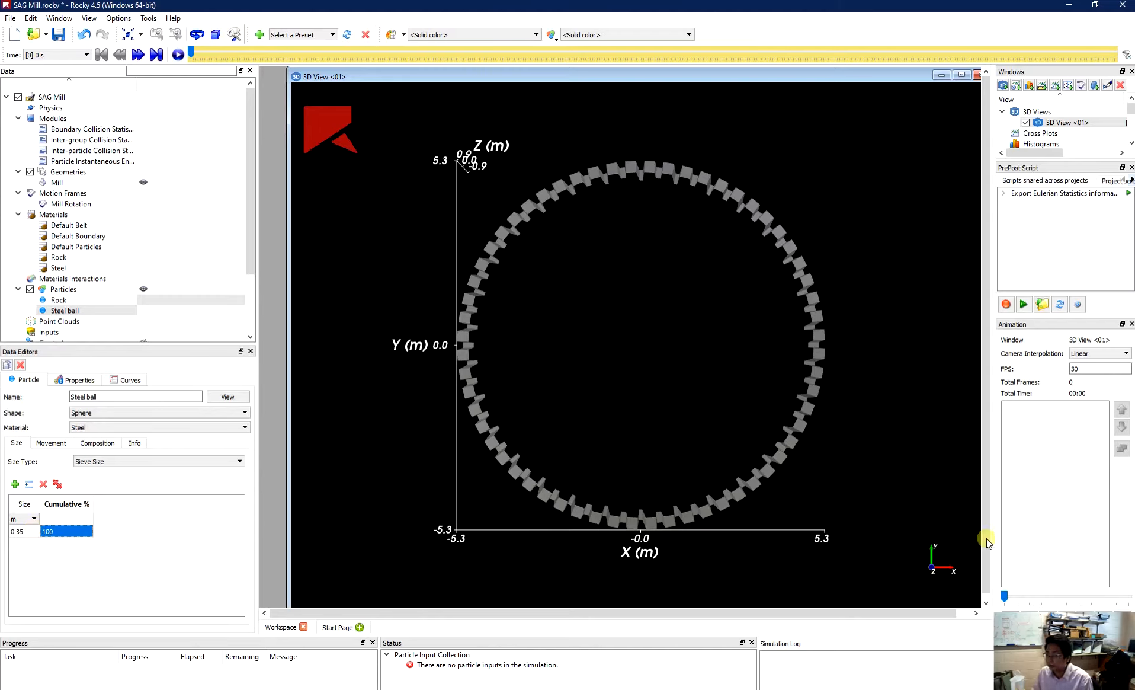
click(62, 446)
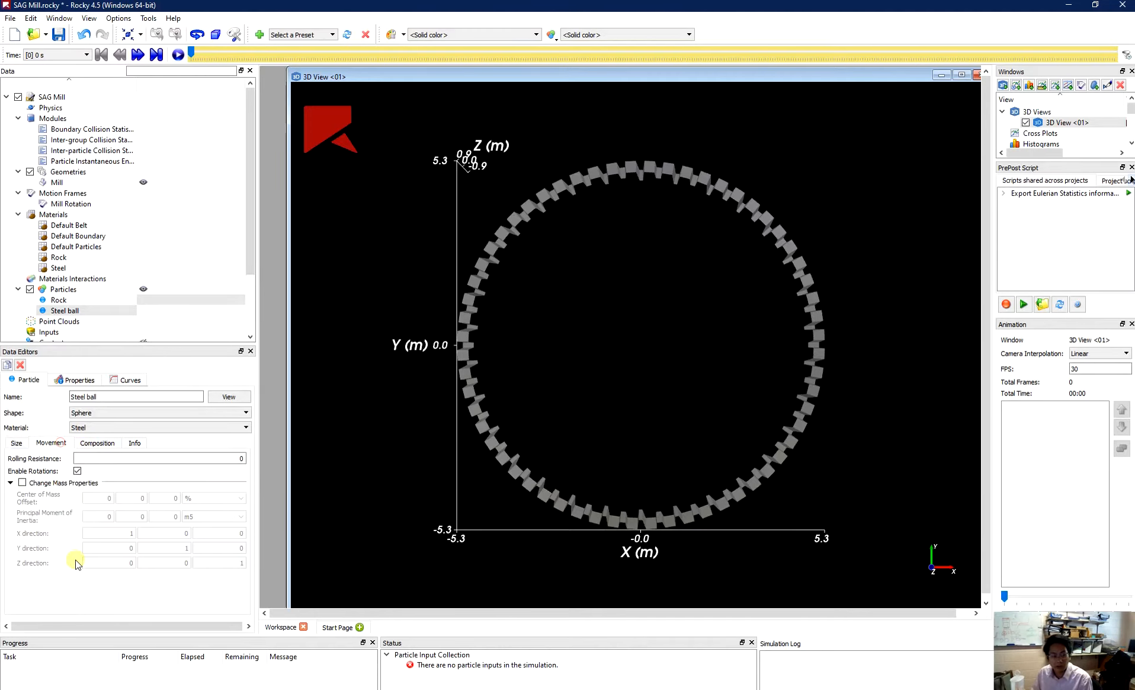
click(175, 458)
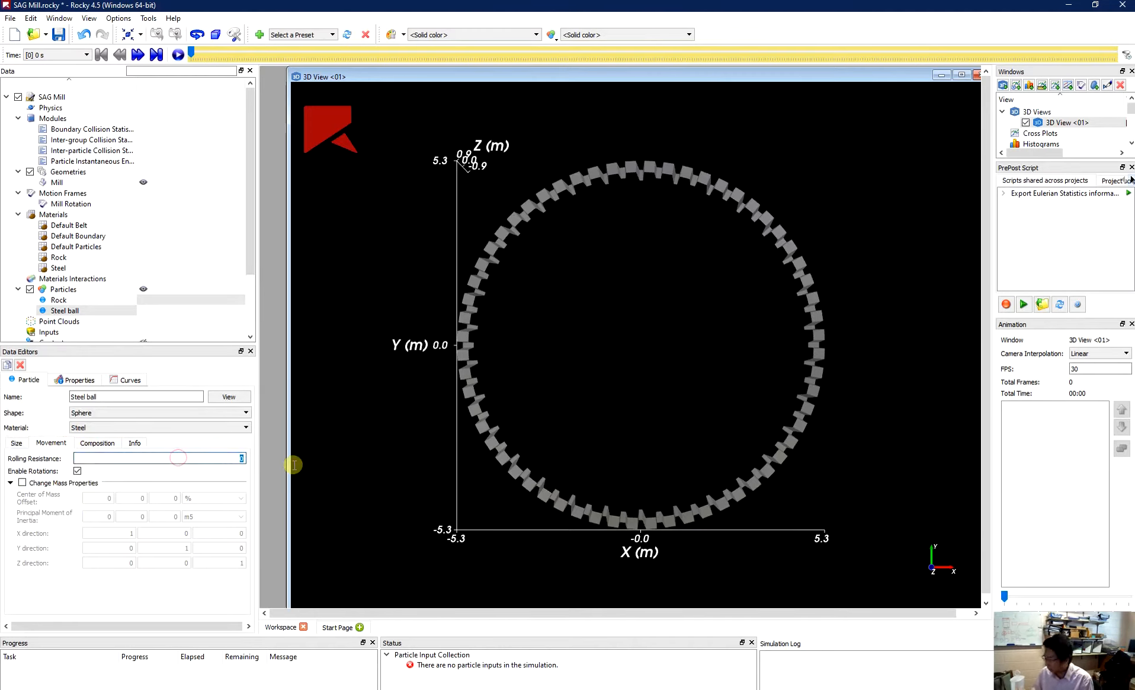
text(0.35)
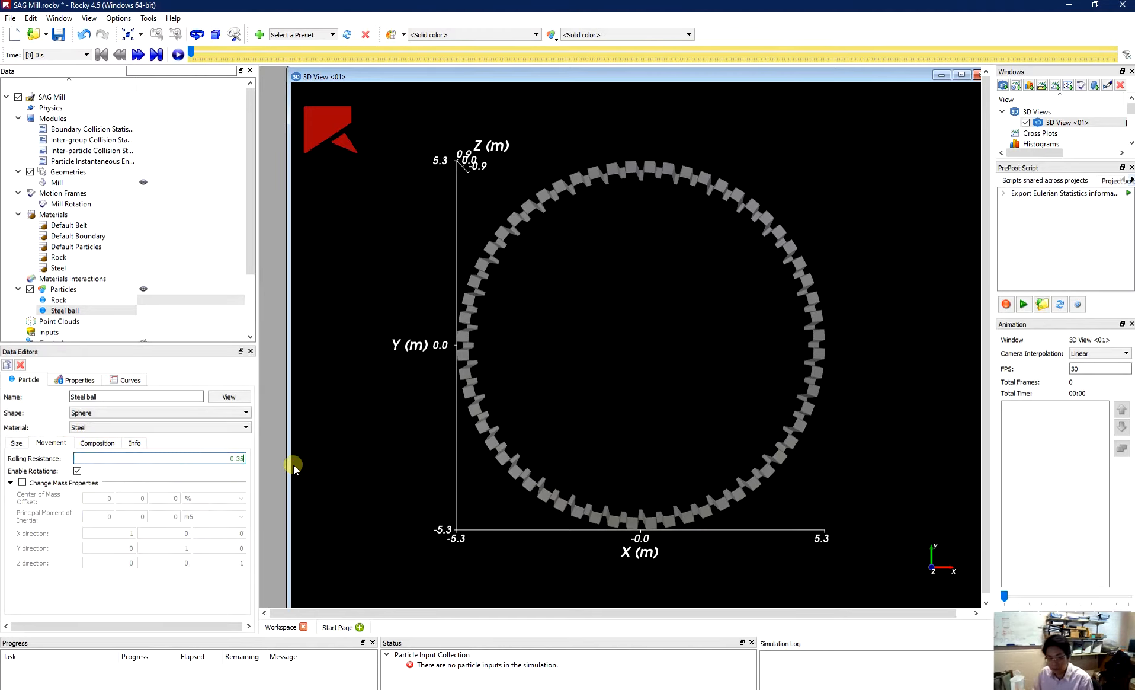
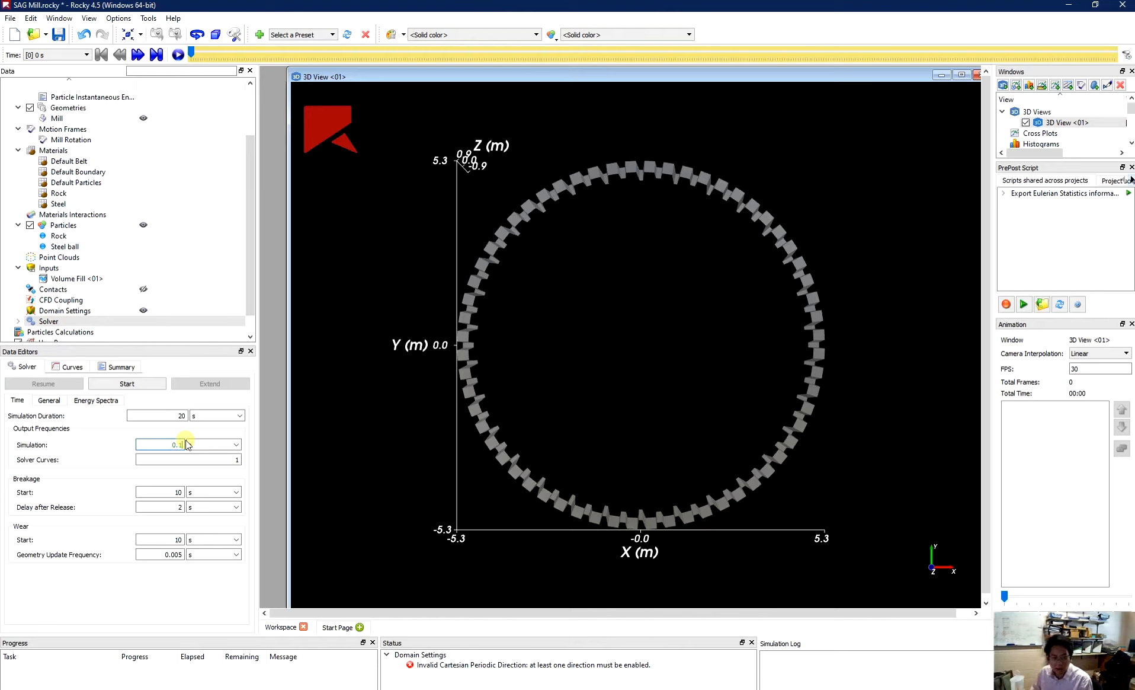
Set the solver's wear start time to 7 s
double_click(181, 540)
text(7)
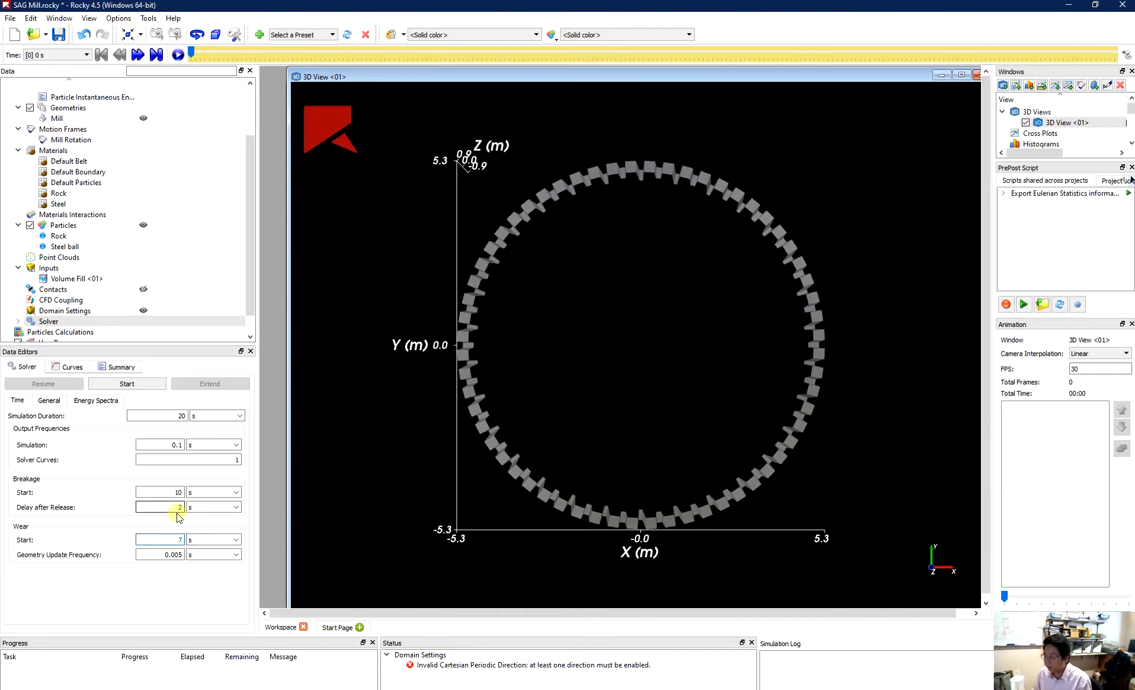
Set the solver to run on the CPU with 8 processors and start the simulation
click(49, 400)
click(170, 454)
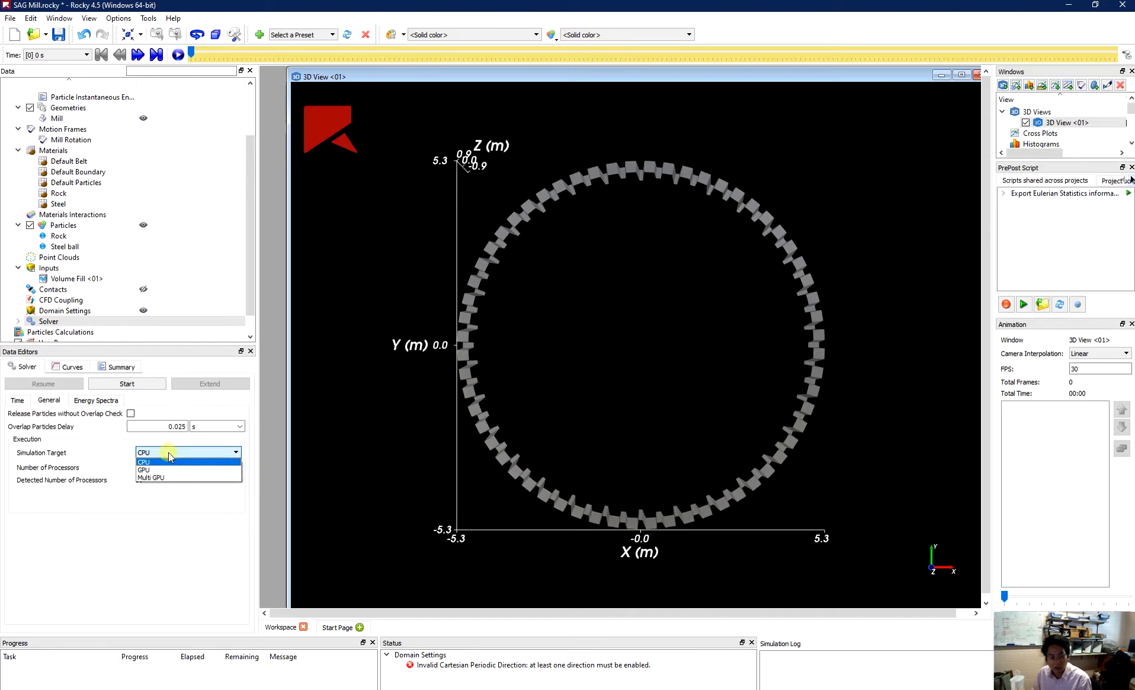
click(169, 454)
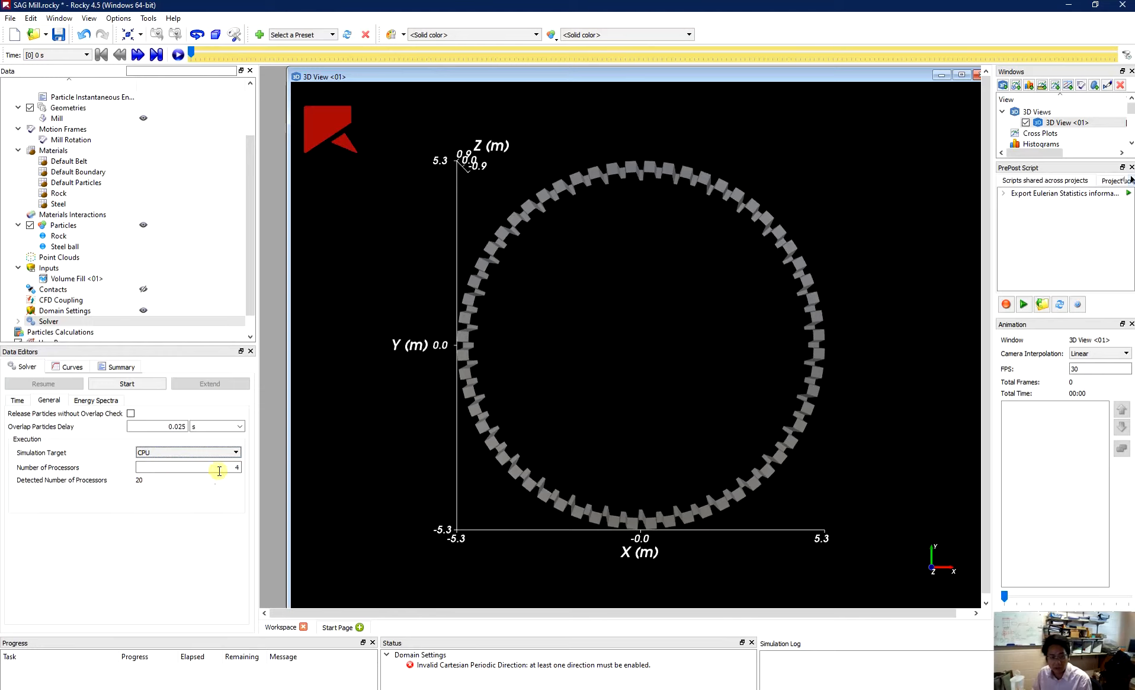
drag(233, 467, 256, 467)
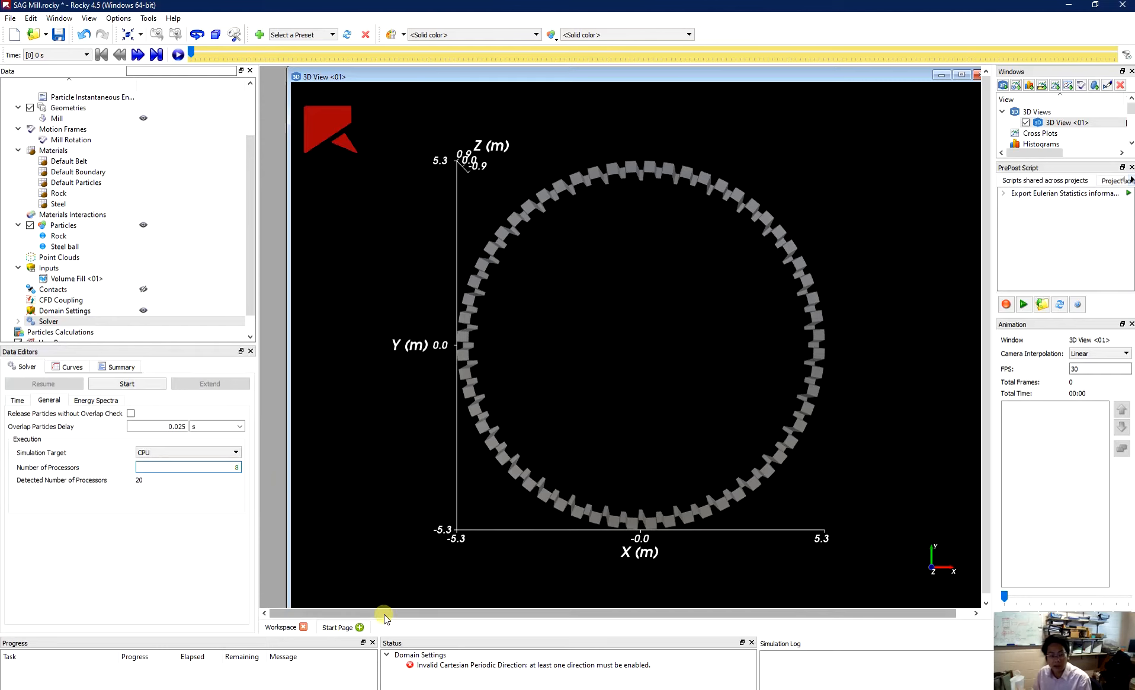
click(126, 385)
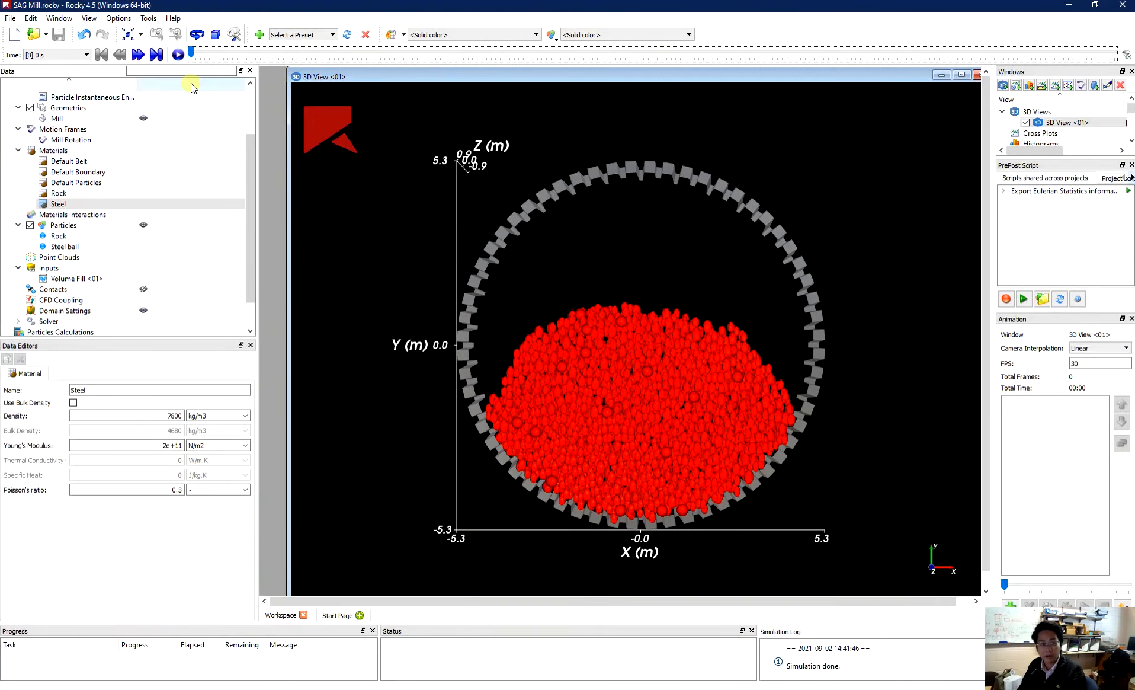
Play back the simulated mill motion, pause it, and return to time 0 s
click(178, 55)
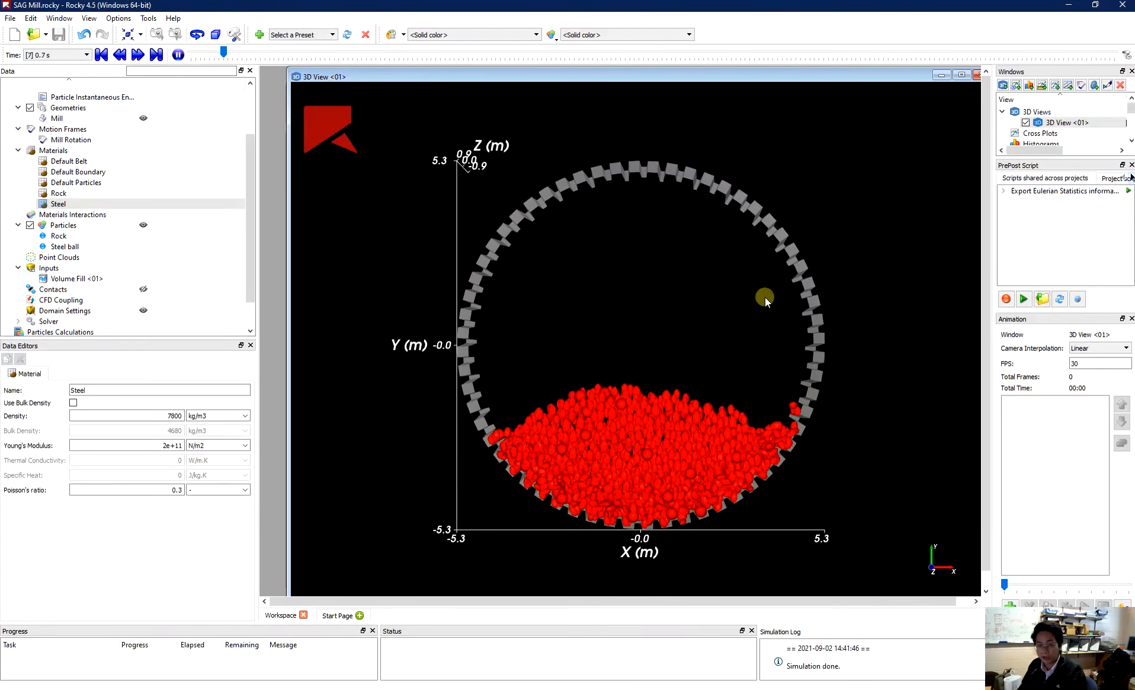
click(178, 54)
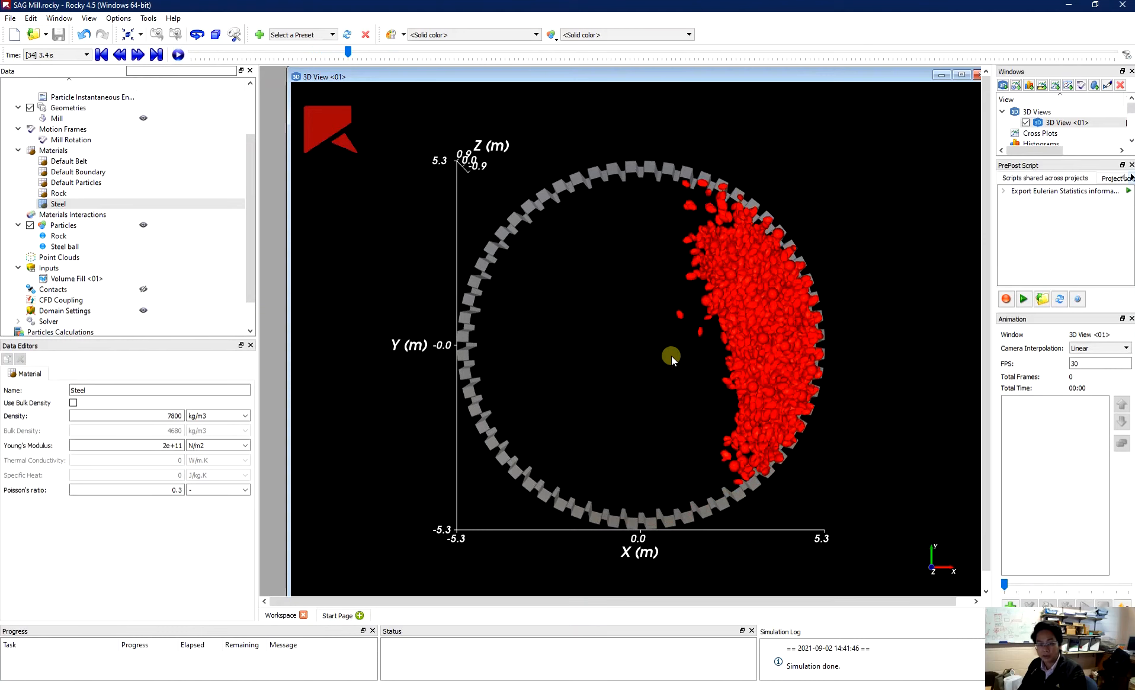
drag(348, 54, 191, 55)
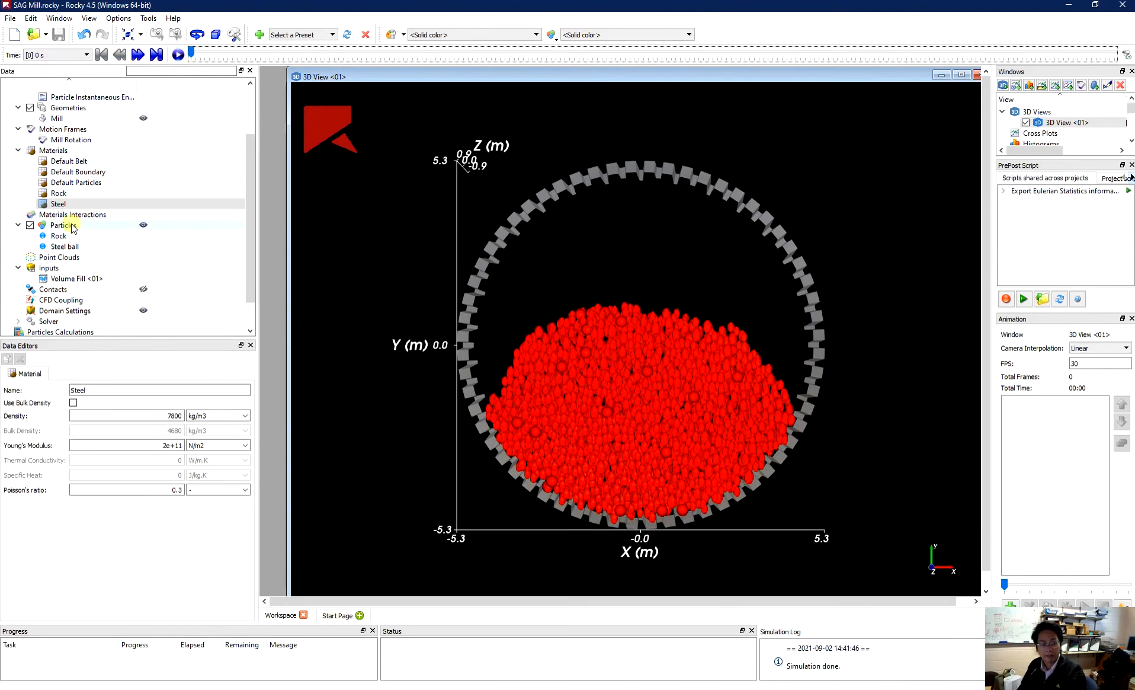
Color the particle nodes by Particle Material and play back the simulation
click(61, 225)
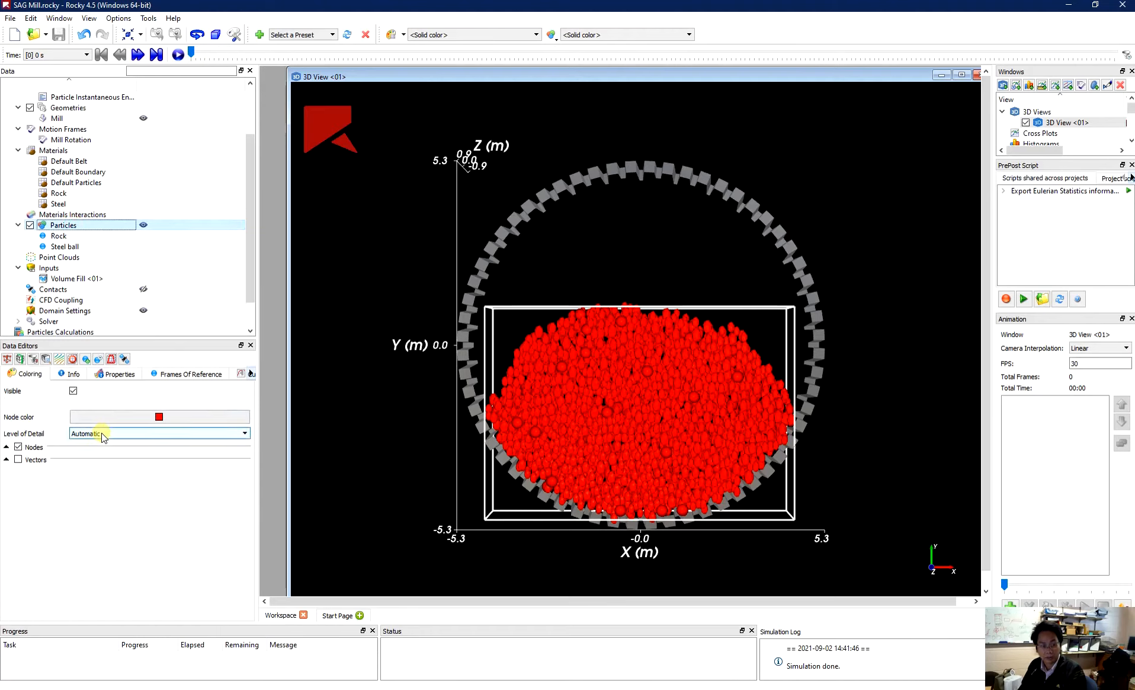
click(7, 447)
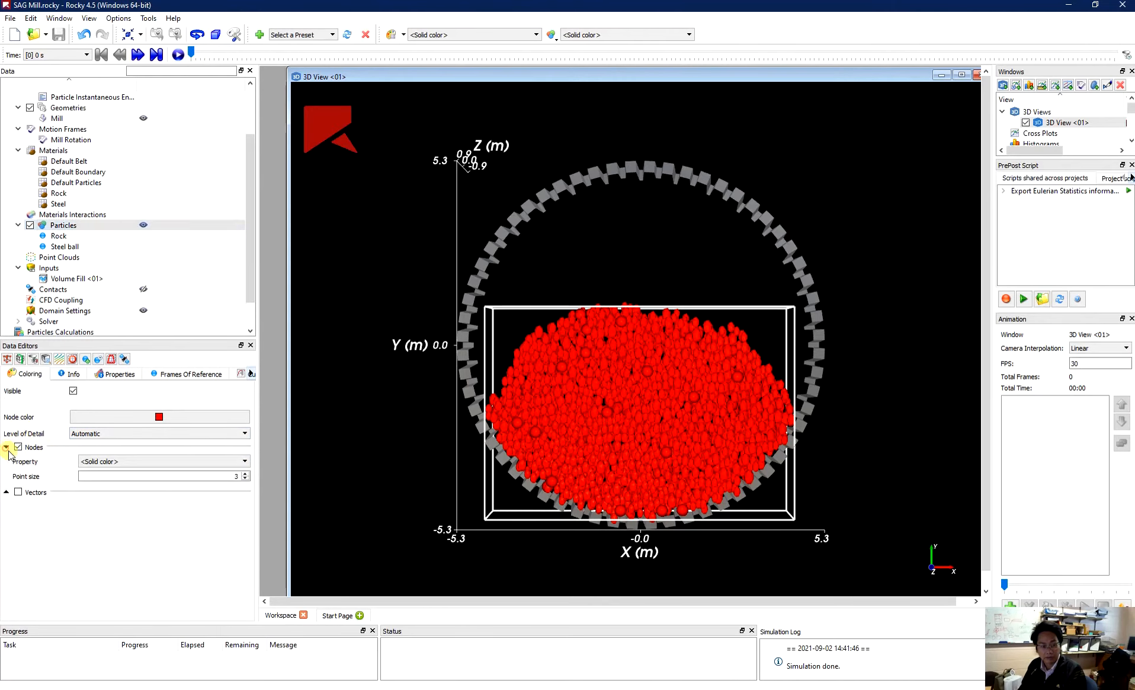
click(119, 462)
scroll(137, 516, down, 5)
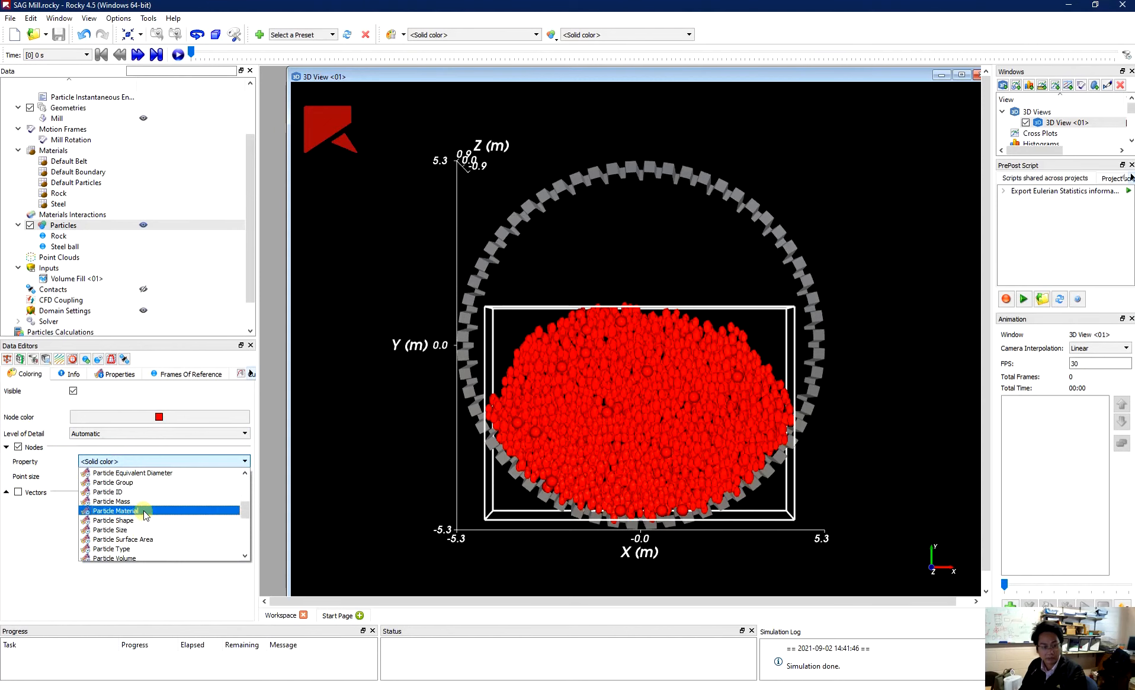
click(136, 510)
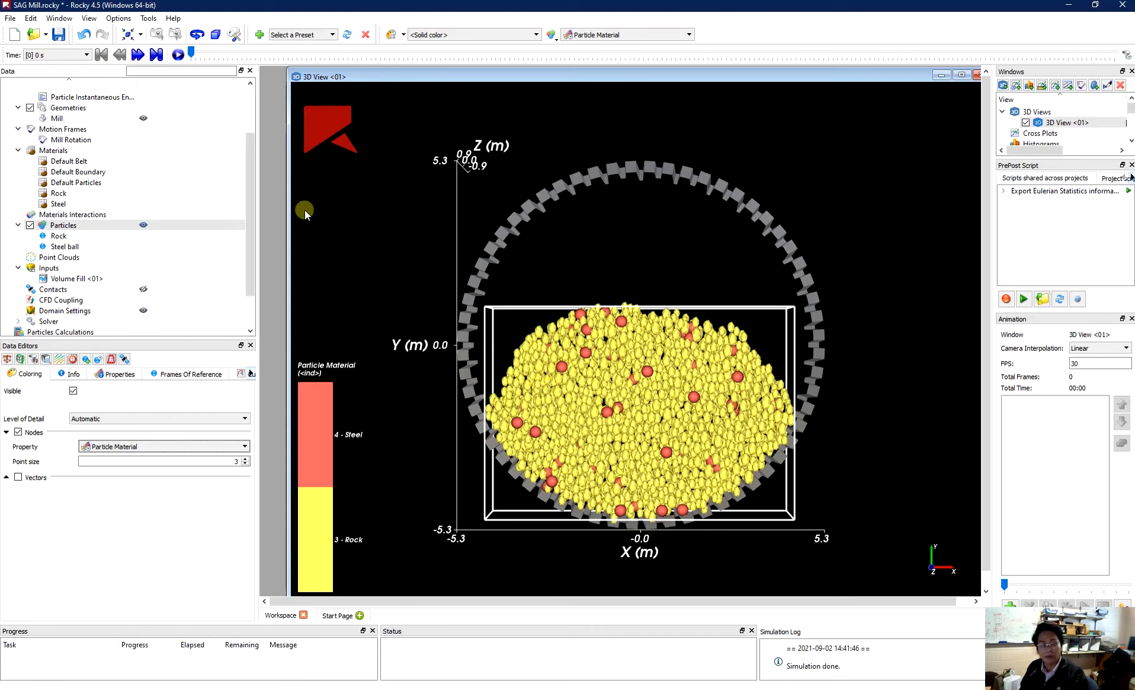
click(179, 55)
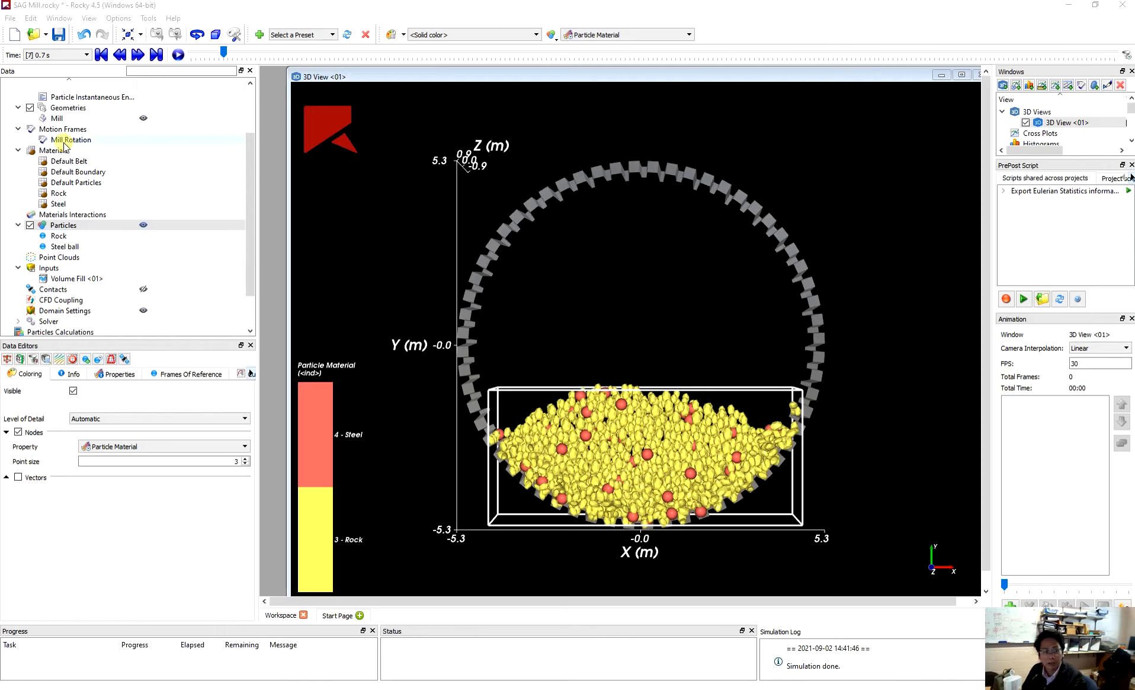
Add a custom property named Radial Displacement to the Mill geometry, with output unit m and Displacement X and Y as inputs
click(59, 120)
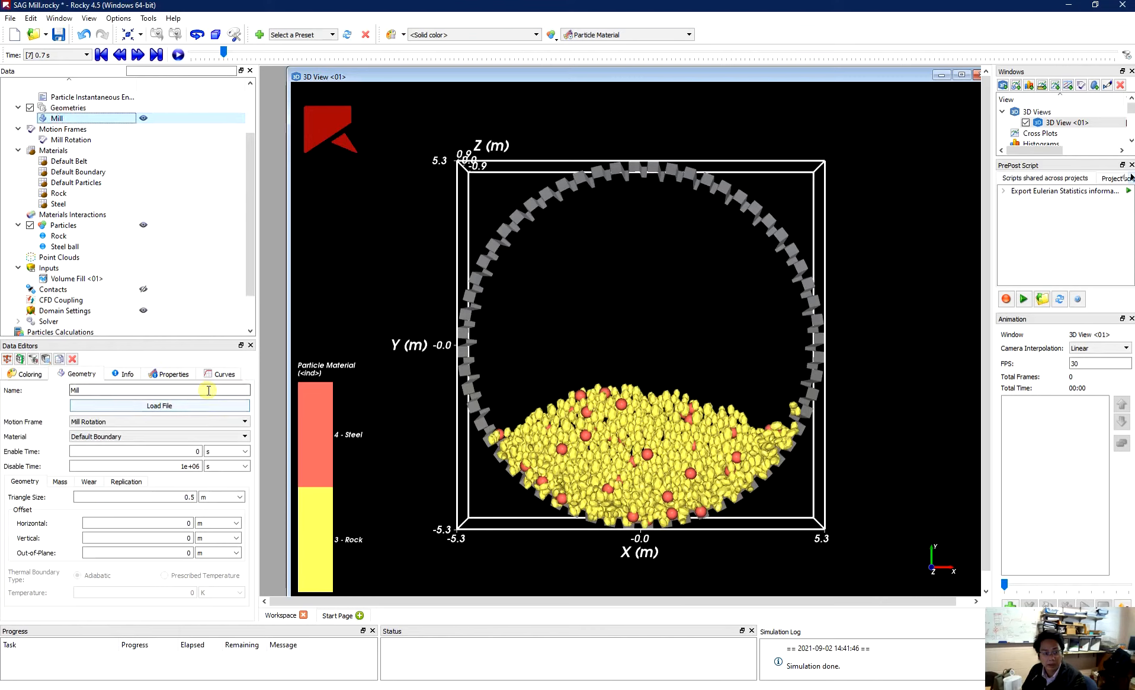
click(172, 374)
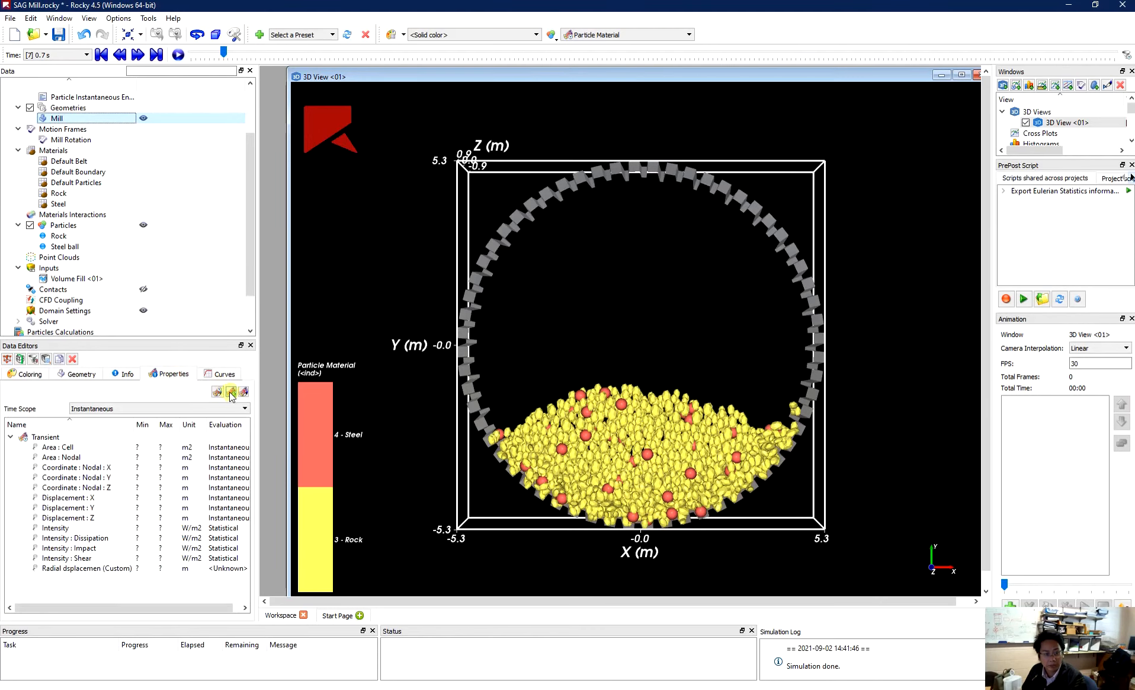
click(231, 393)
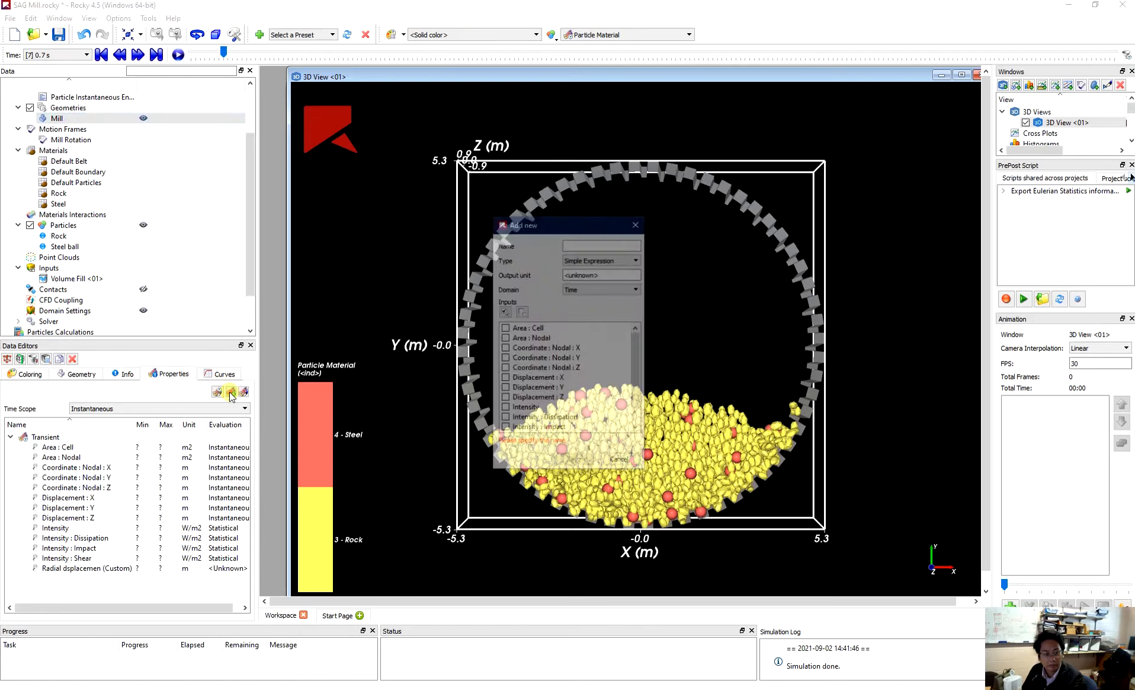
click(588, 246)
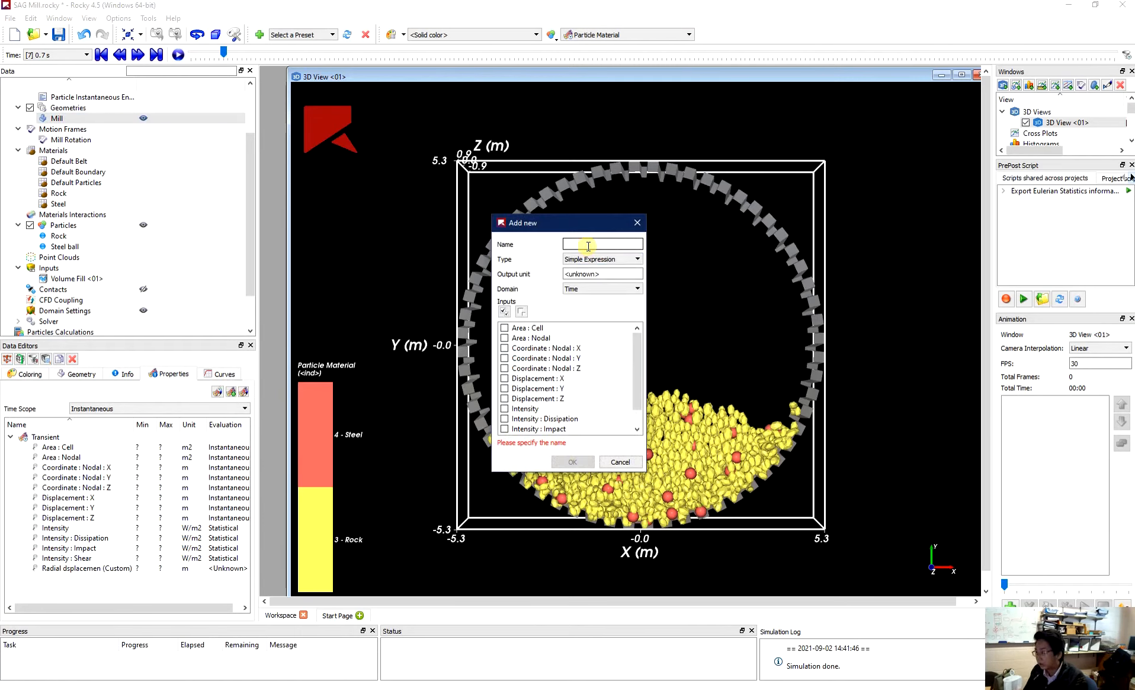
text(Rap)
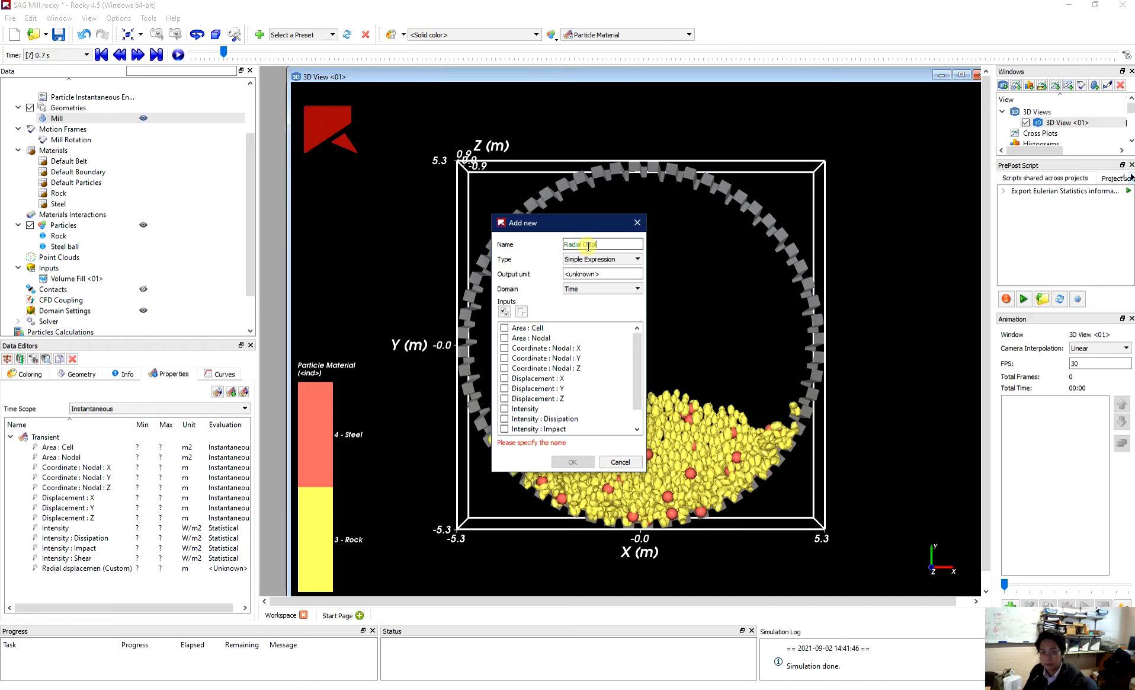
text(ial Displacement)
click(578, 274)
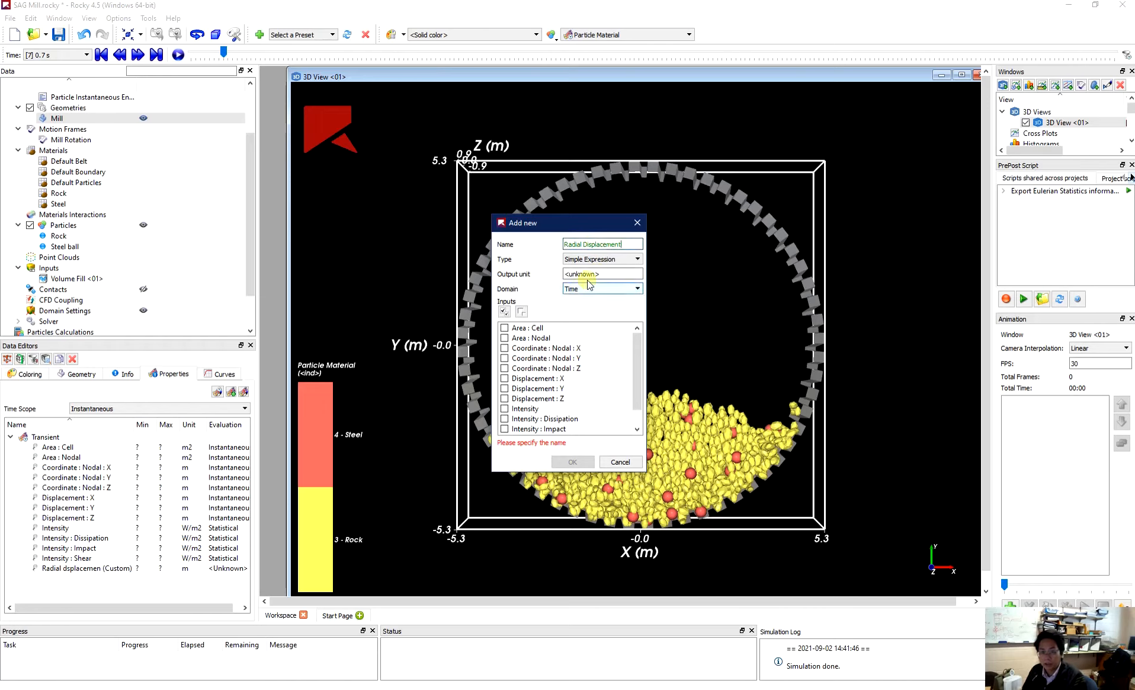
drag(607, 273, 532, 274)
text(m)
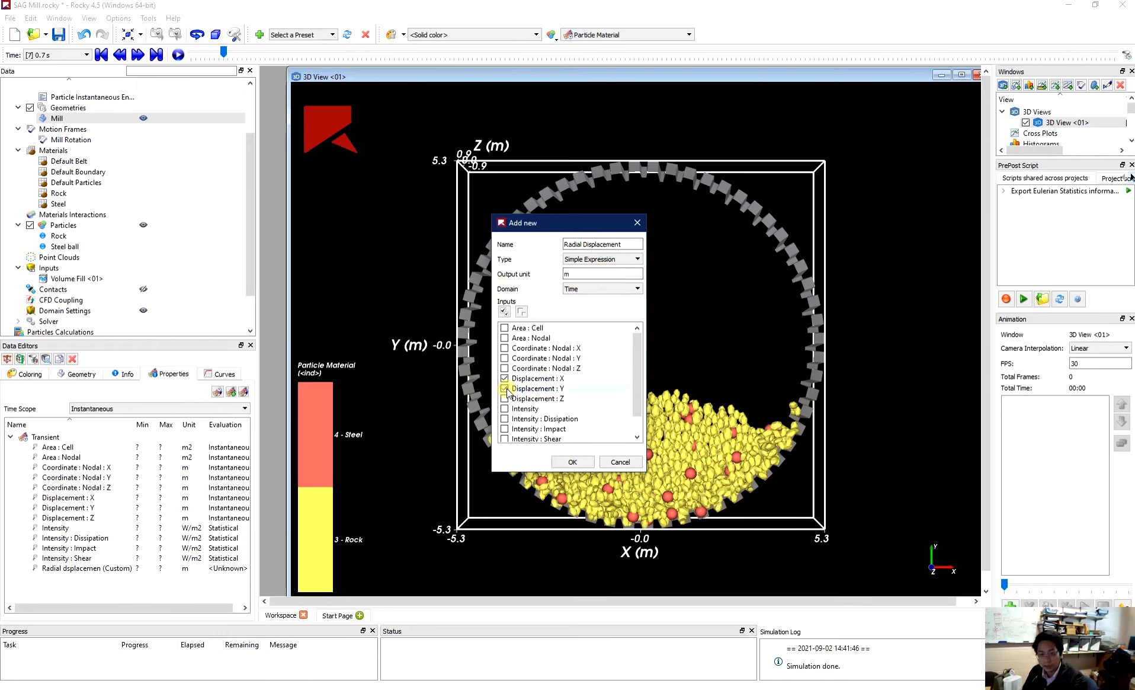
click(570, 460)
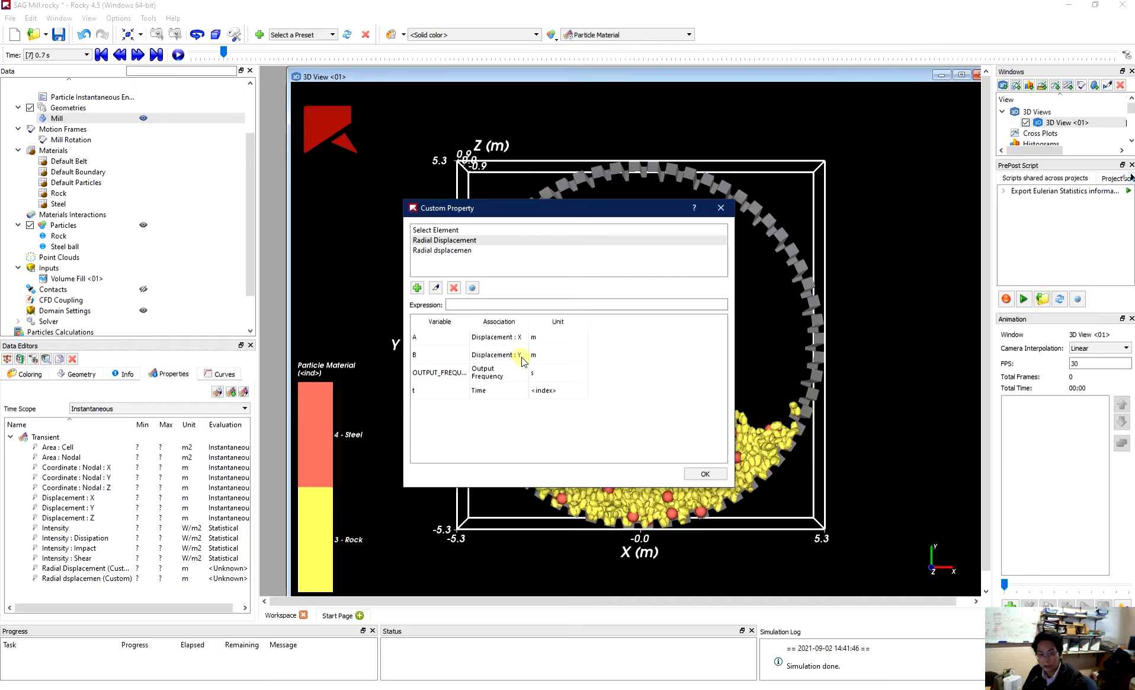
Define the Radial Displacement property with the expression sqrt(A*A+B*B)
click(489, 304)
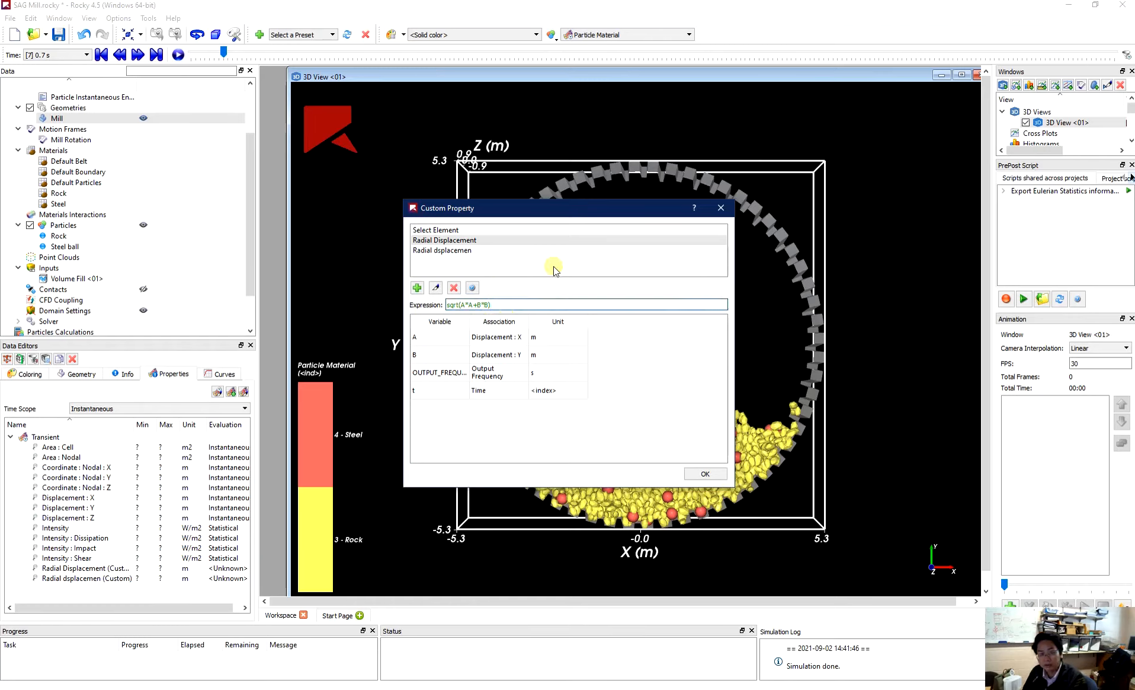
text())
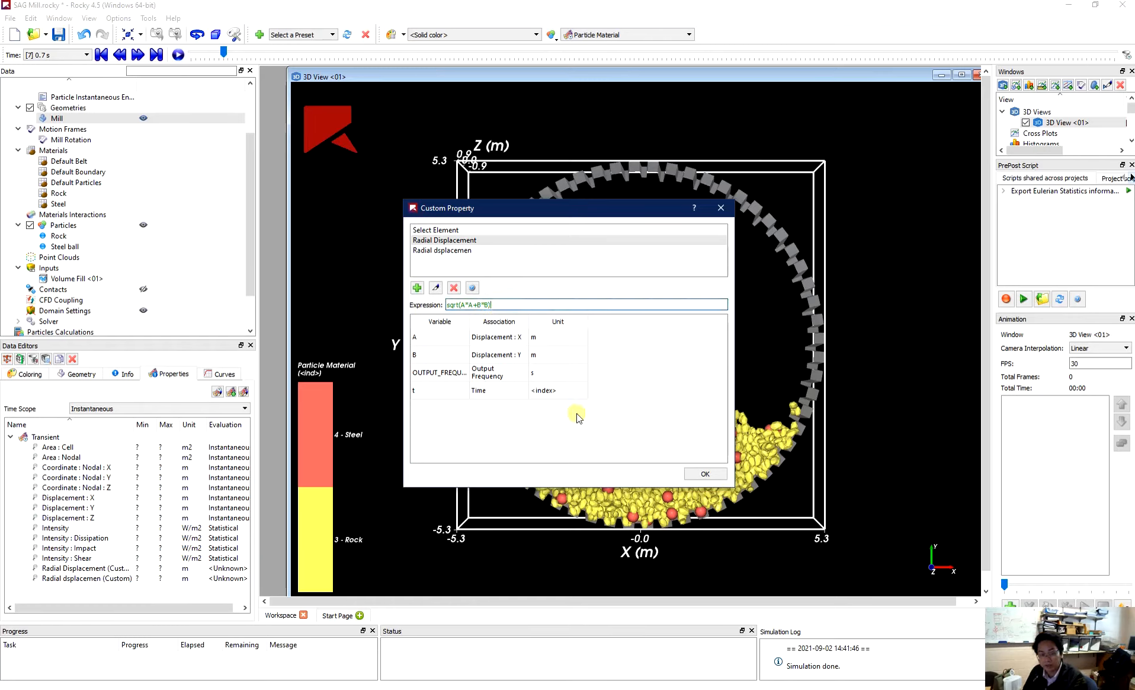
click(705, 476)
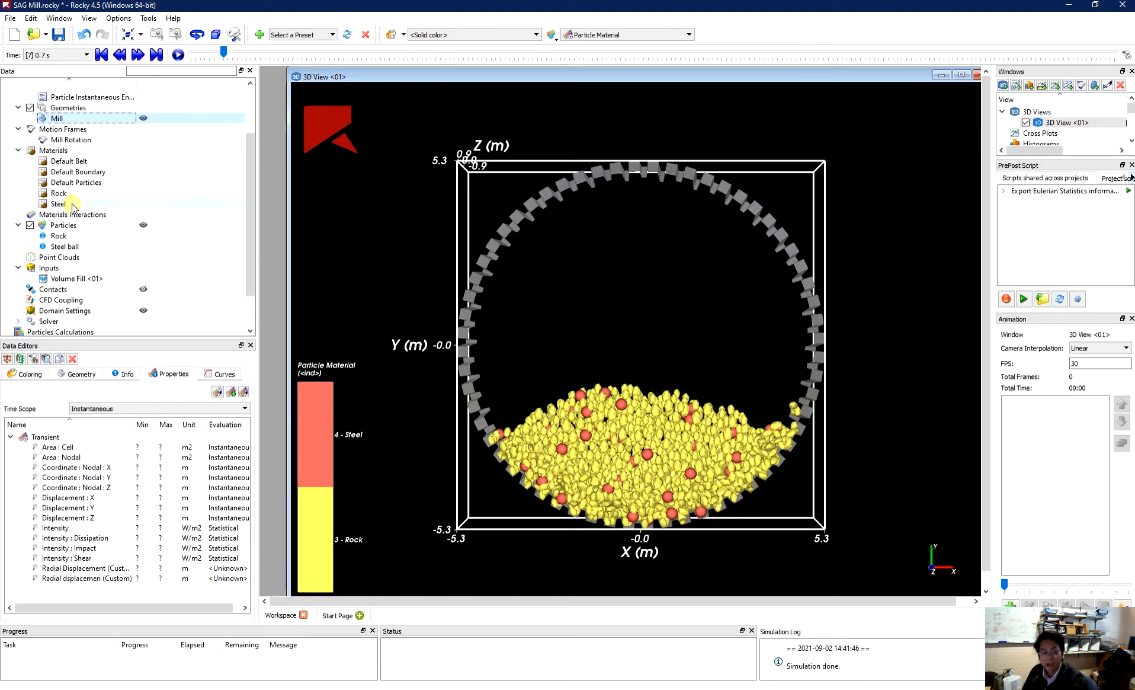
Add a cut plane process to the Mill geometry, name it Radial Displacement, and set its normal to 0, 0, 1
right_click(60, 120)
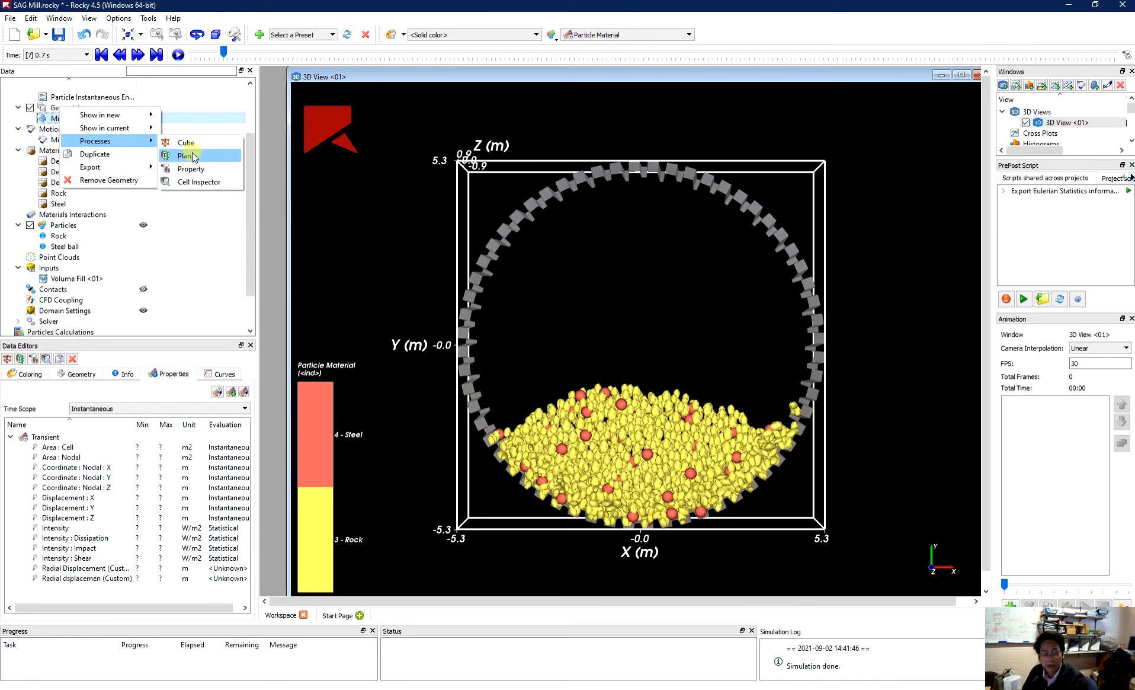
click(185, 156)
click(122, 391)
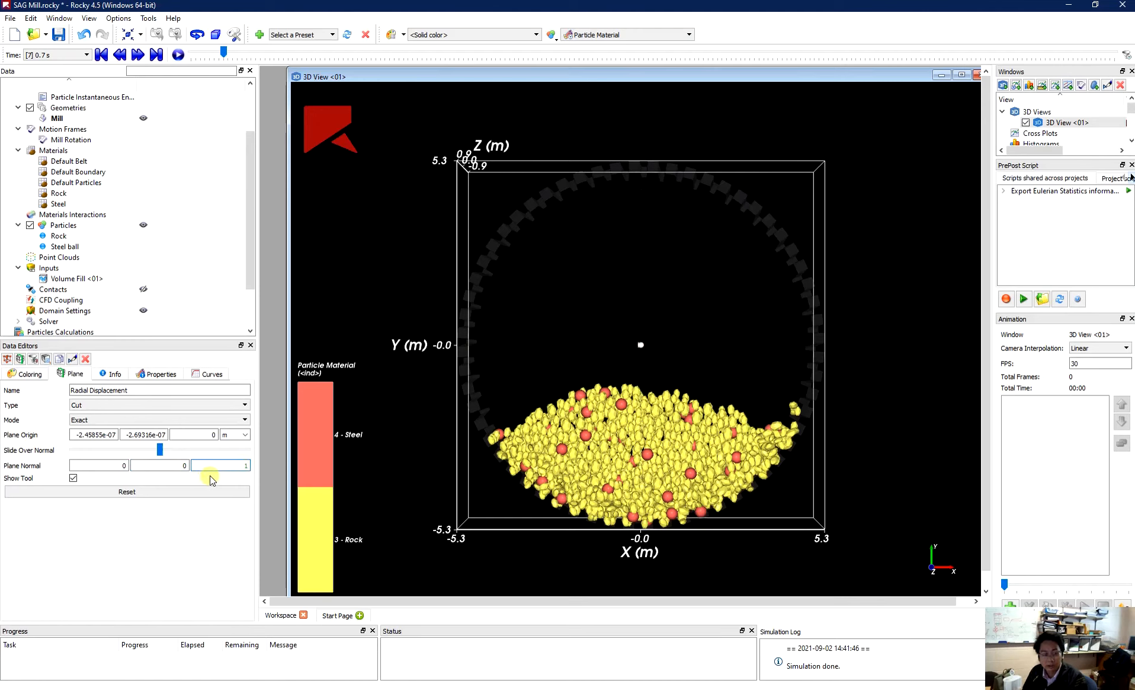
double_click(169, 467)
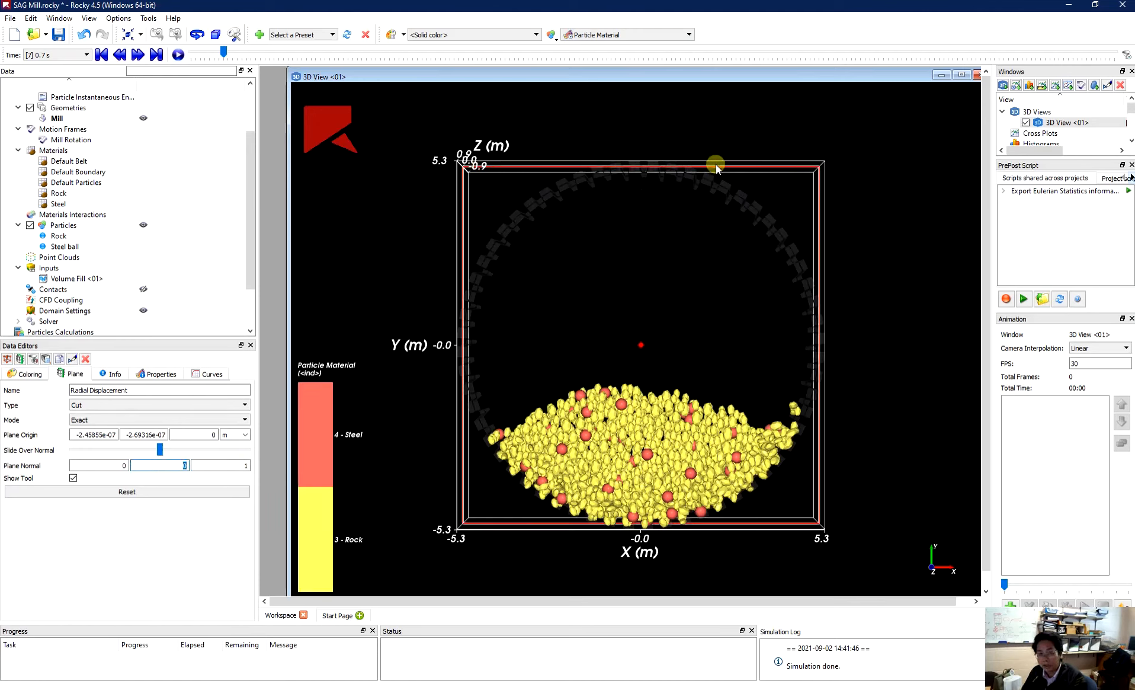
Color the cut plane's edges by Radial Displacement (Custom) with an edge width of 10
click(29, 374)
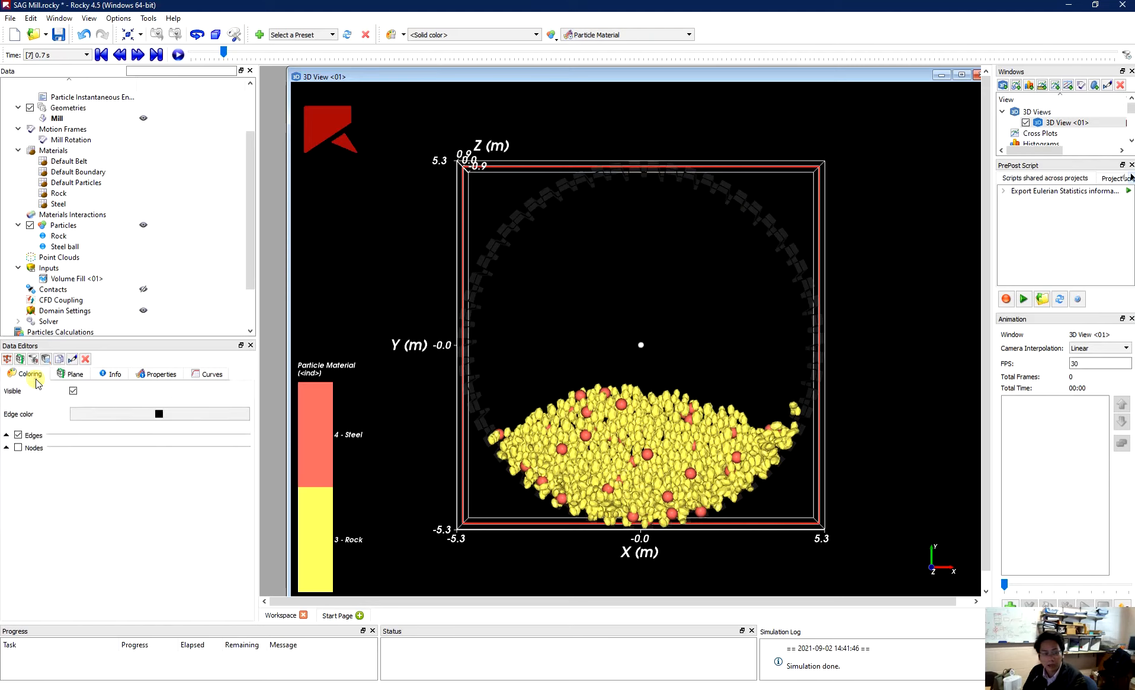
click(6, 434)
click(125, 457)
scroll(144, 498, down, 4)
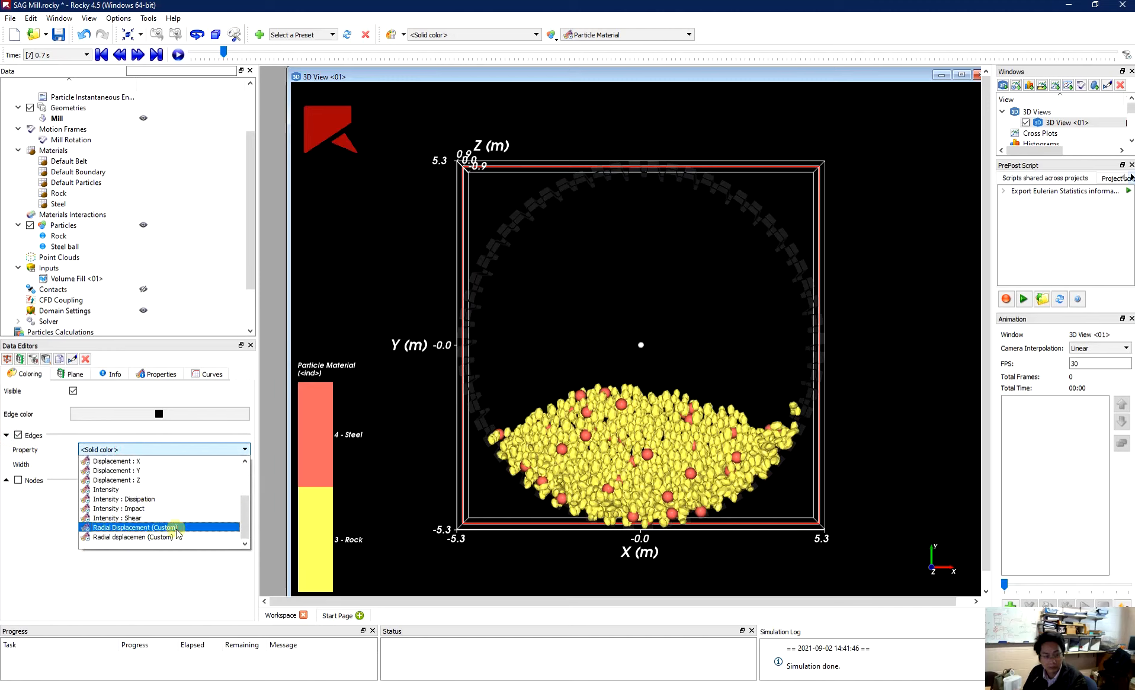
click(176, 528)
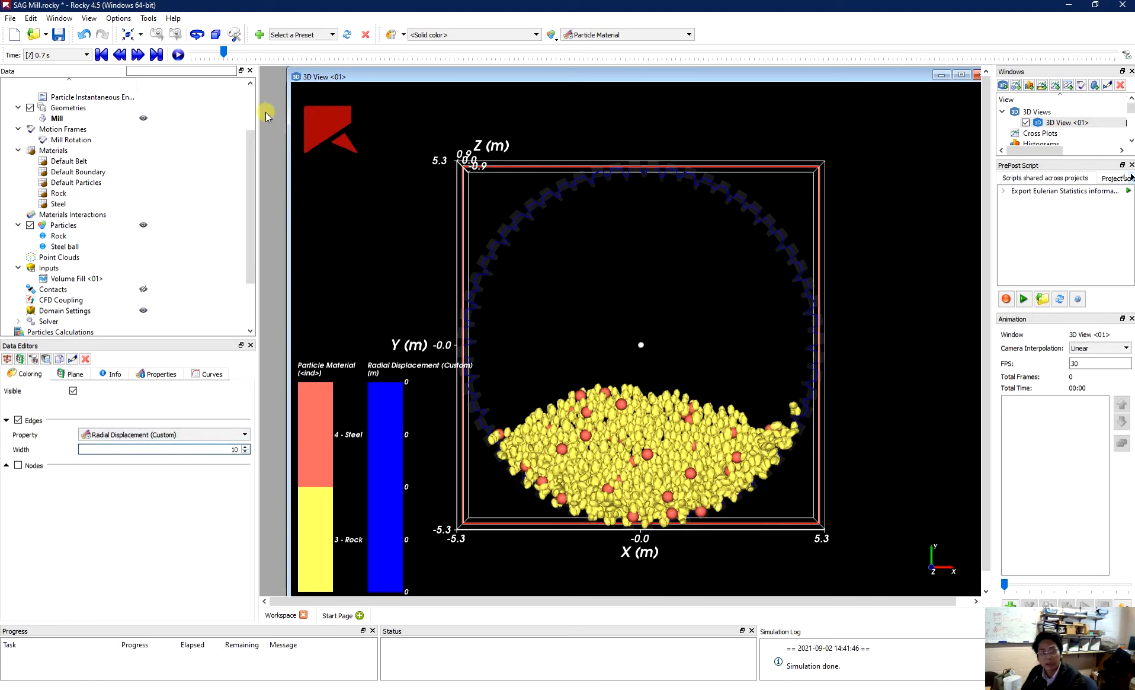
Play back the liner's radial displacement from the start of the simulation, pause it, and return to time 0 s
drag(223, 52, 190, 53)
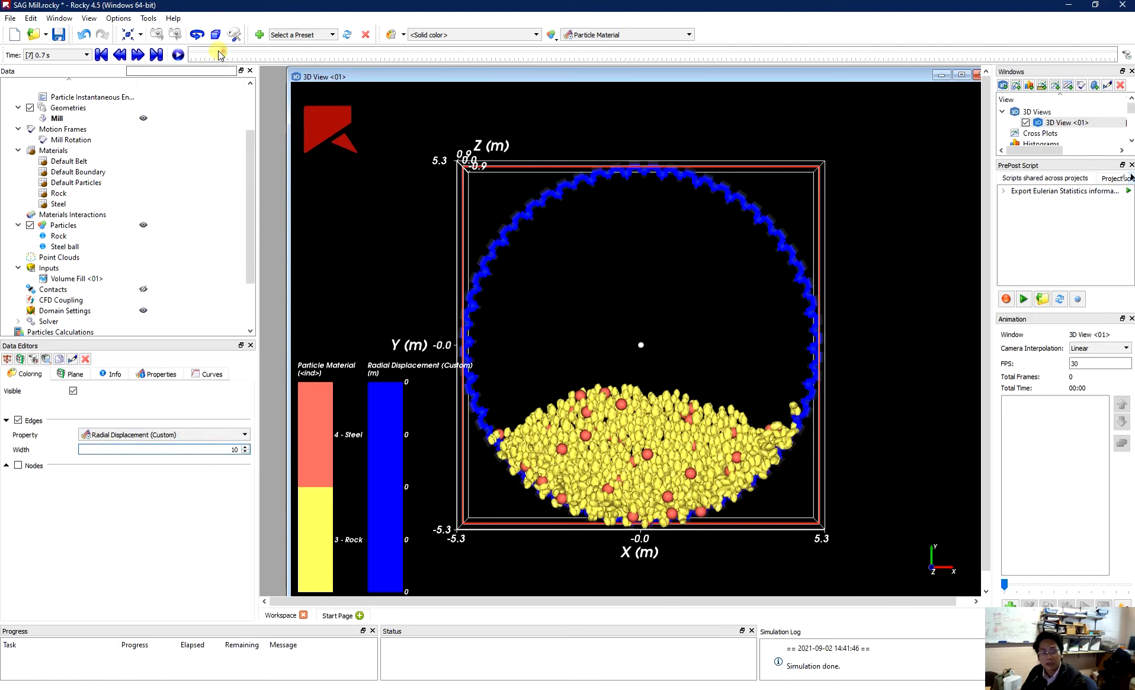
click(178, 55)
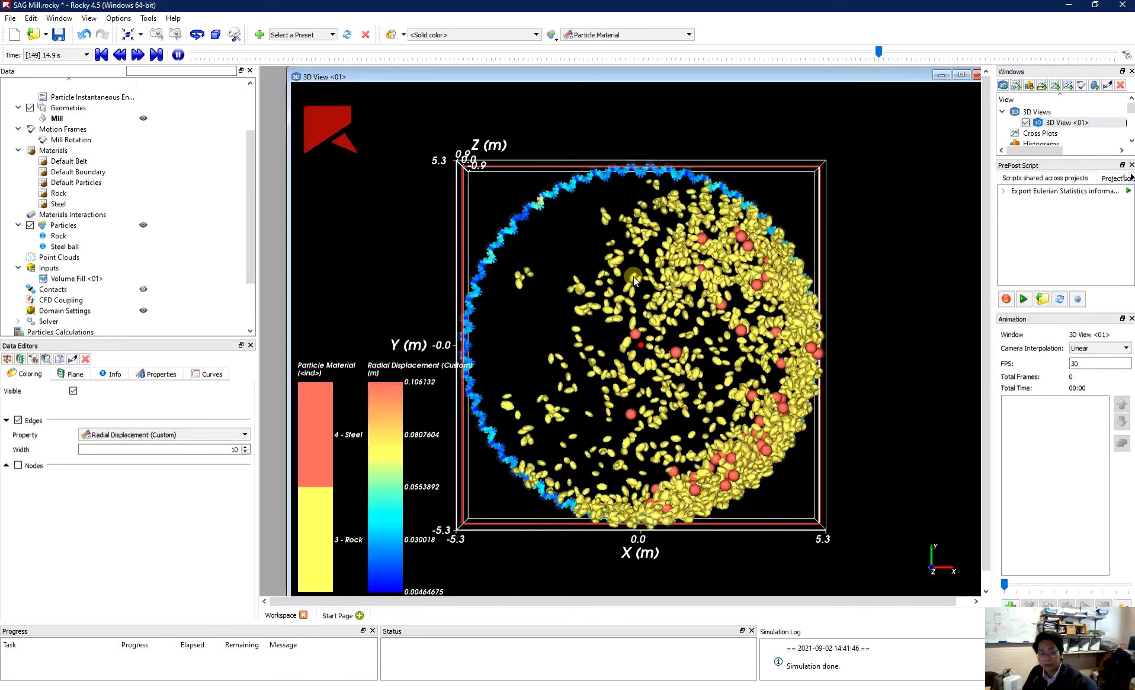
click(178, 54)
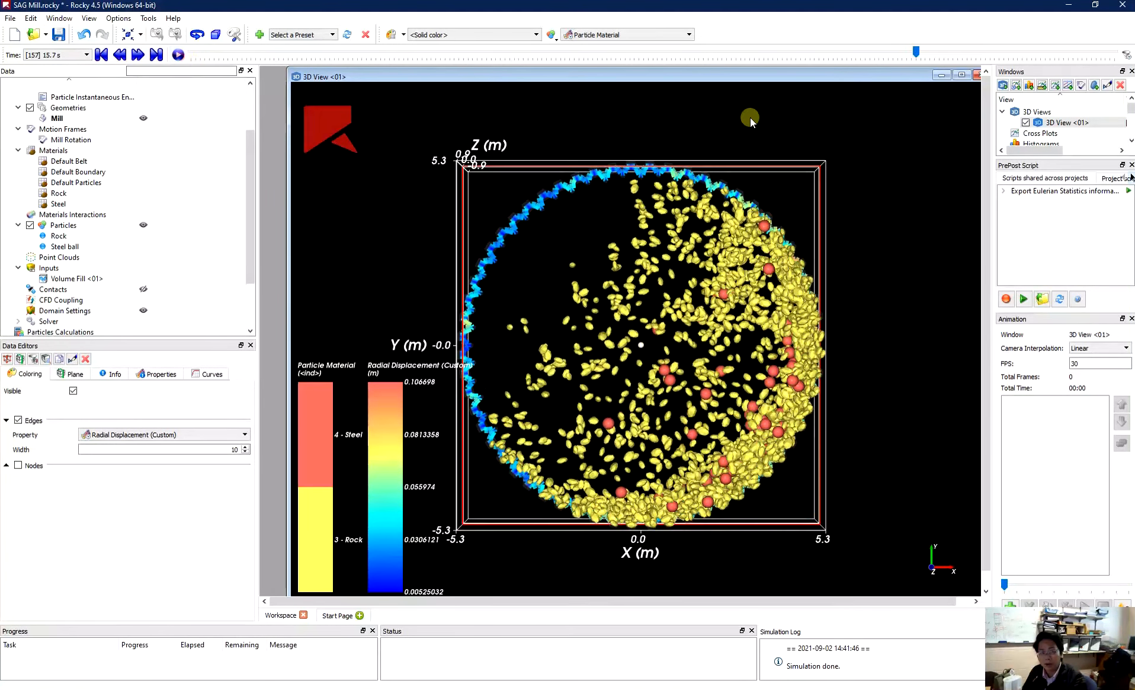
drag(915, 52, 191, 53)
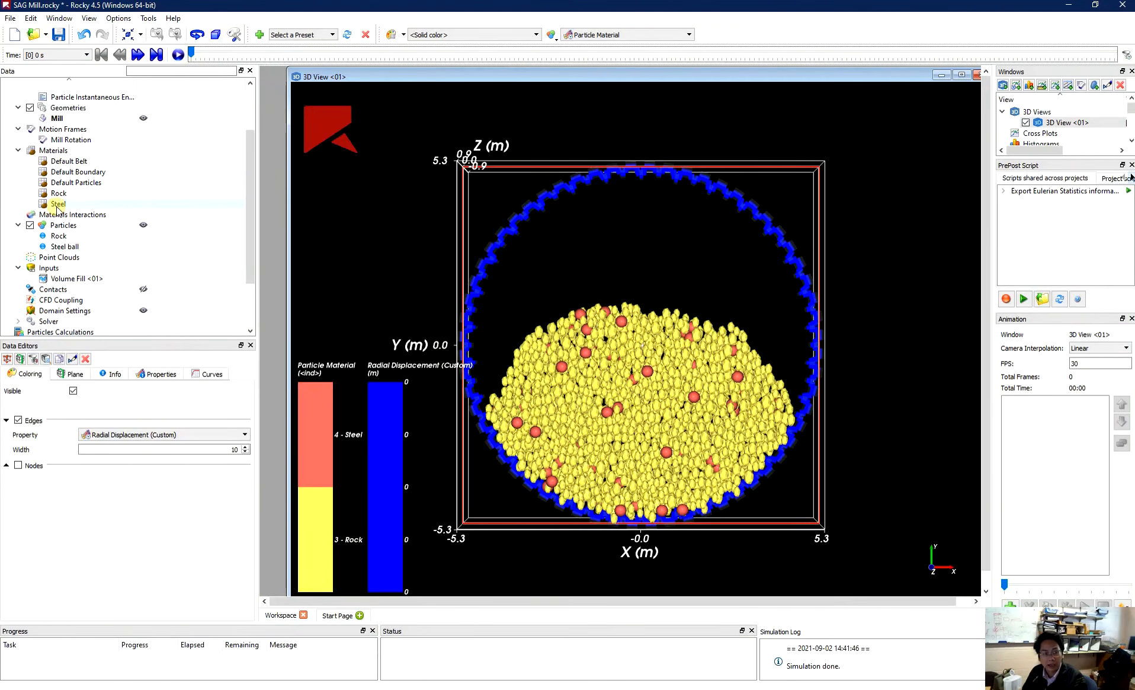
Color the particle nodes by Translational Velocity
click(64, 225)
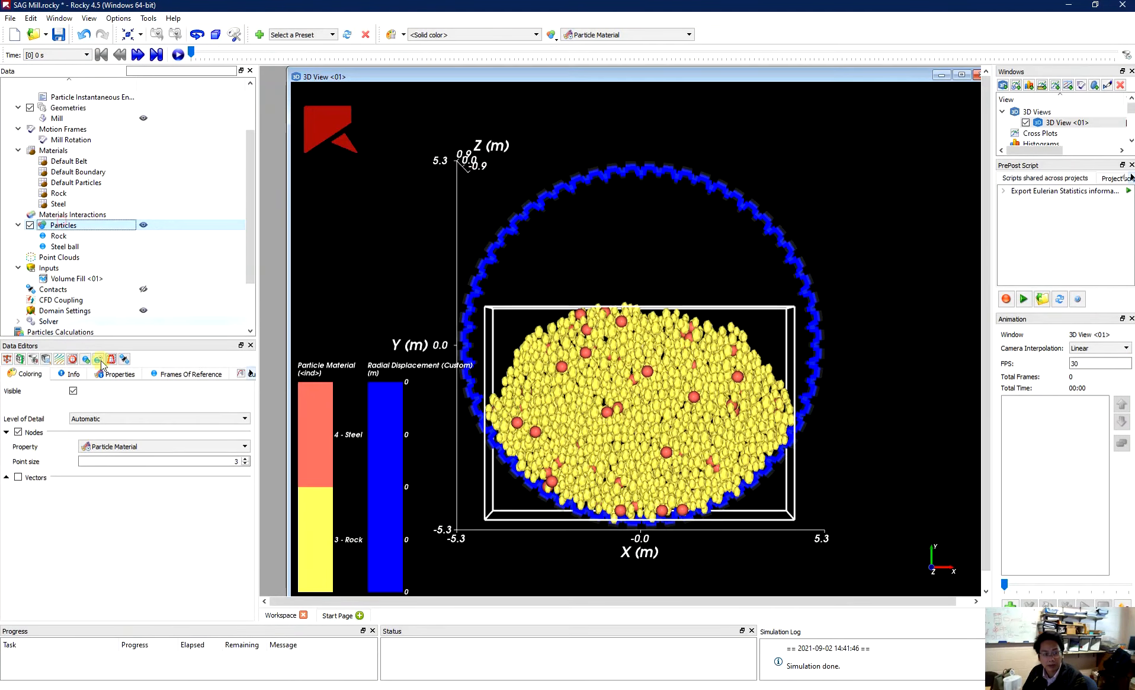
click(132, 451)
scroll(166, 517, down, 3)
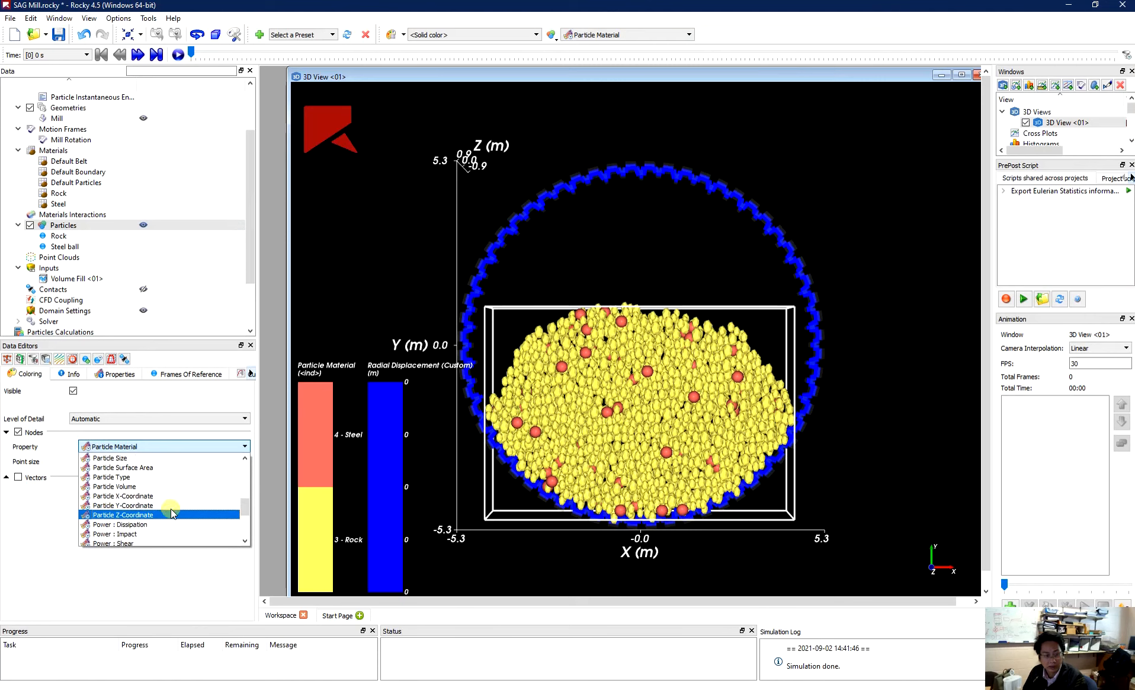
scroll(172, 506, down, 2)
scroll(166, 521, down, 3)
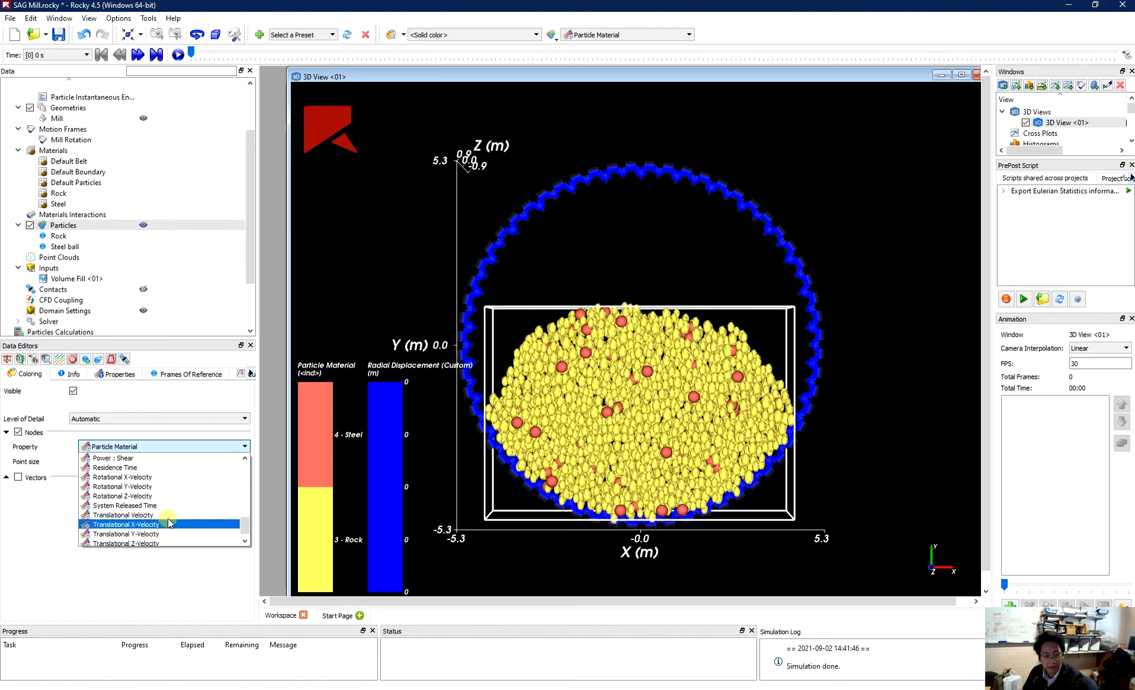
click(168, 515)
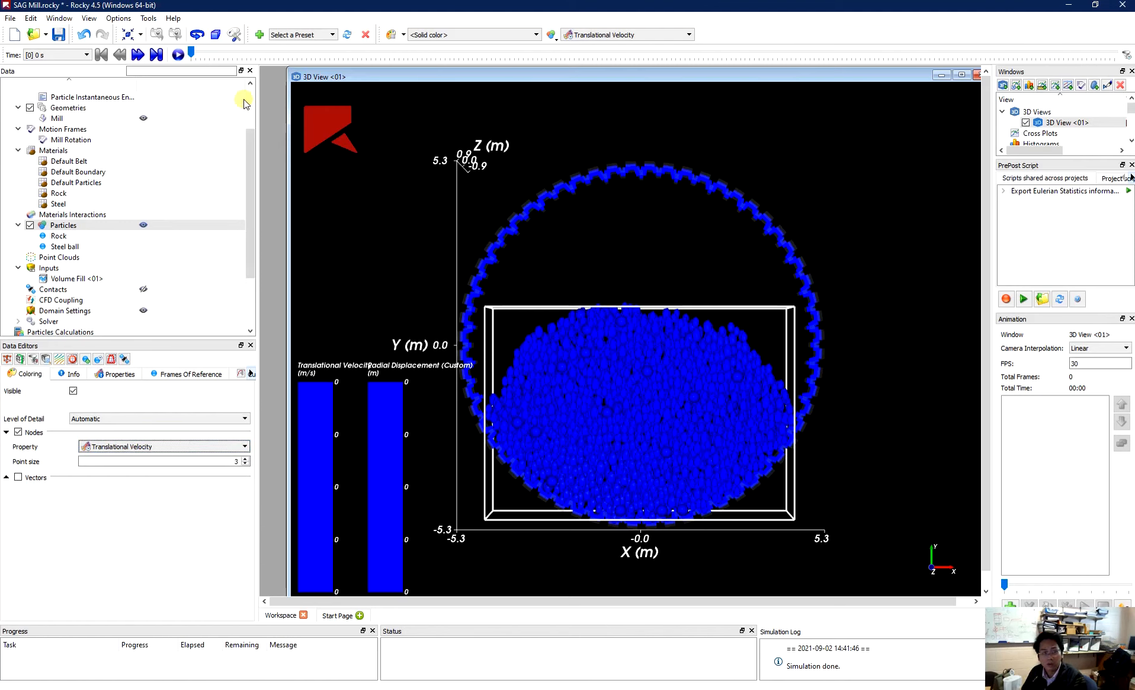
Play back the particles' translational velocity, pause the playback, and return to time 0 s
click(184, 56)
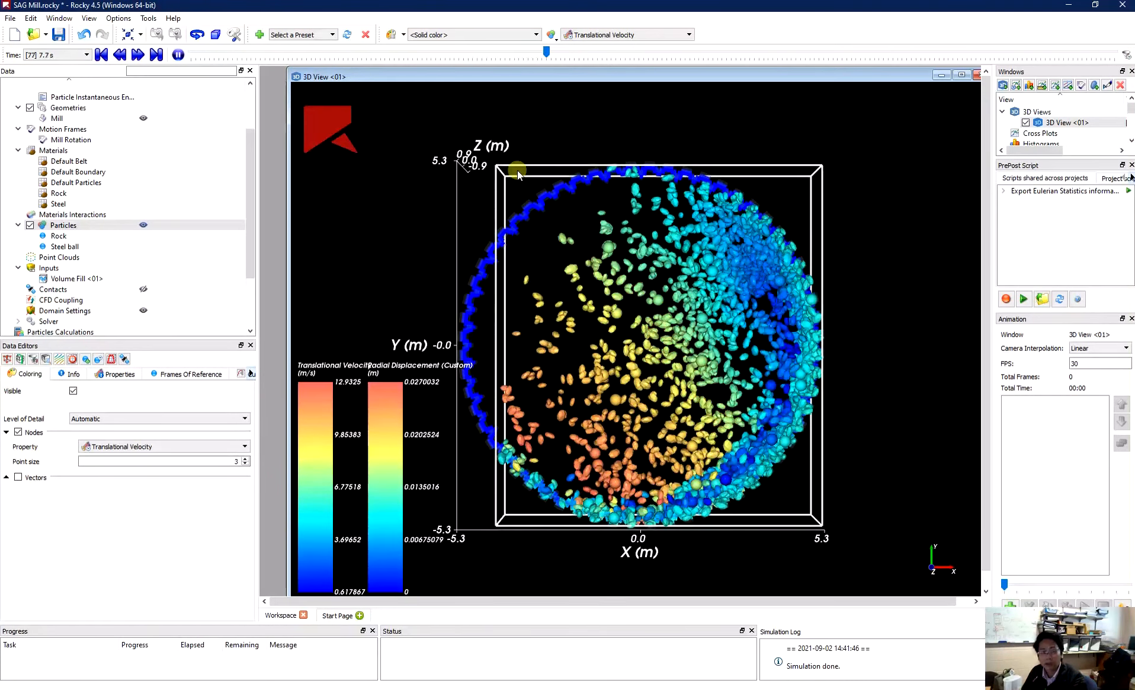
click(178, 55)
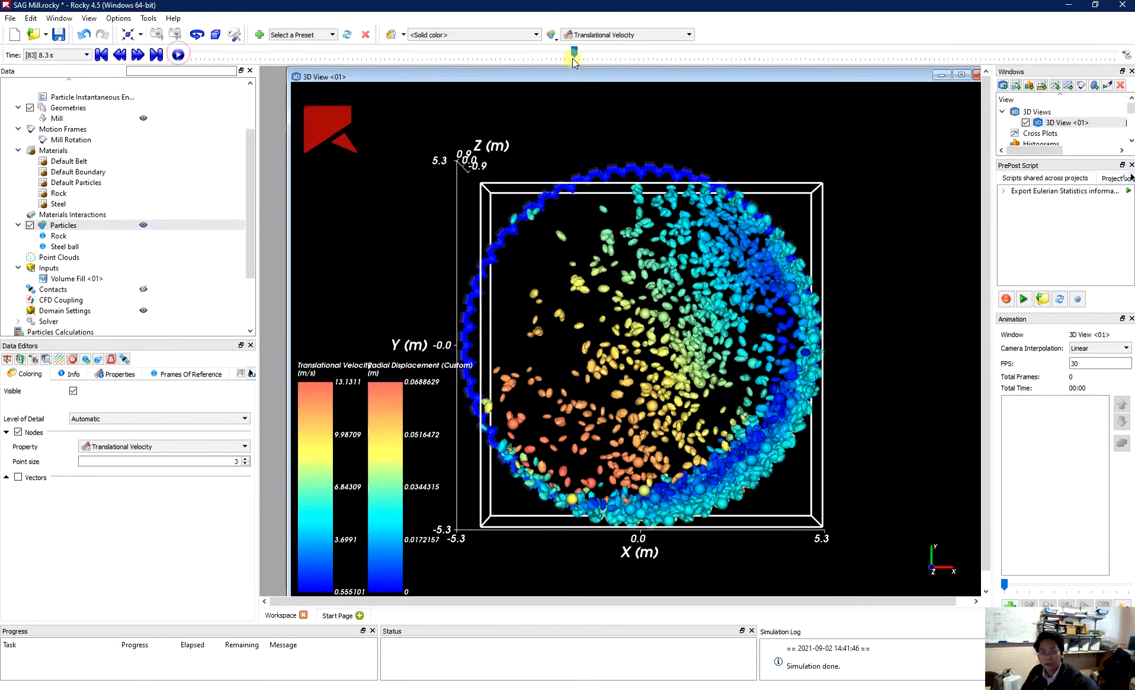
drag(574, 53, 189, 64)
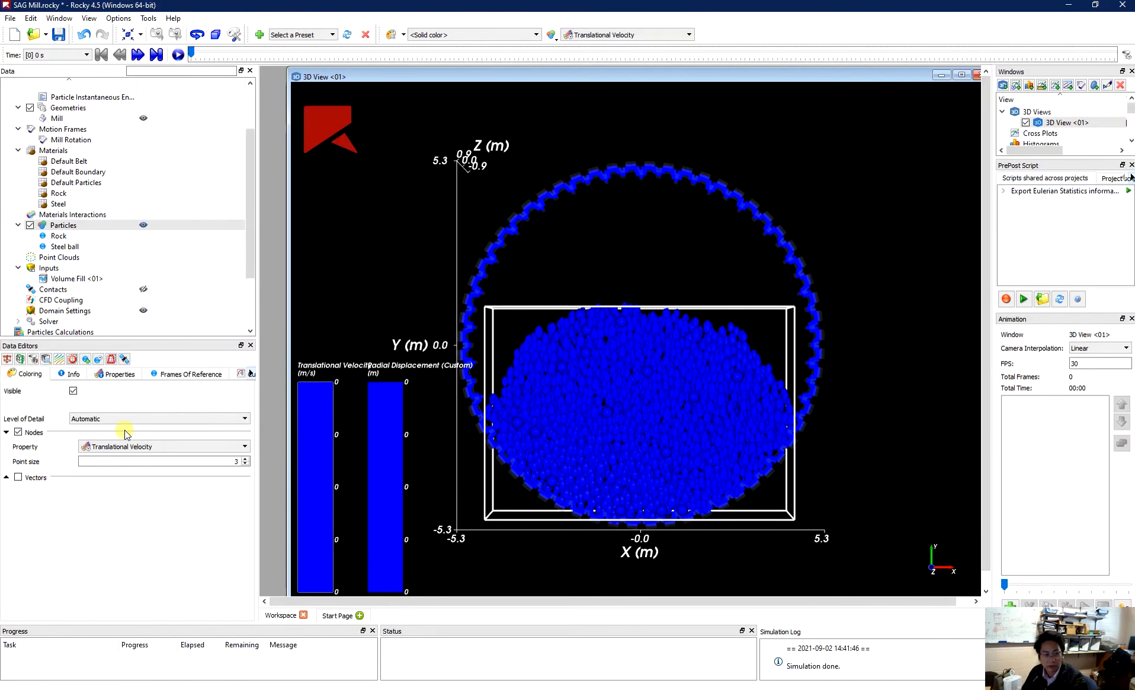
Color the particle nodes by Power : Impact and play back the simulation
click(112, 449)
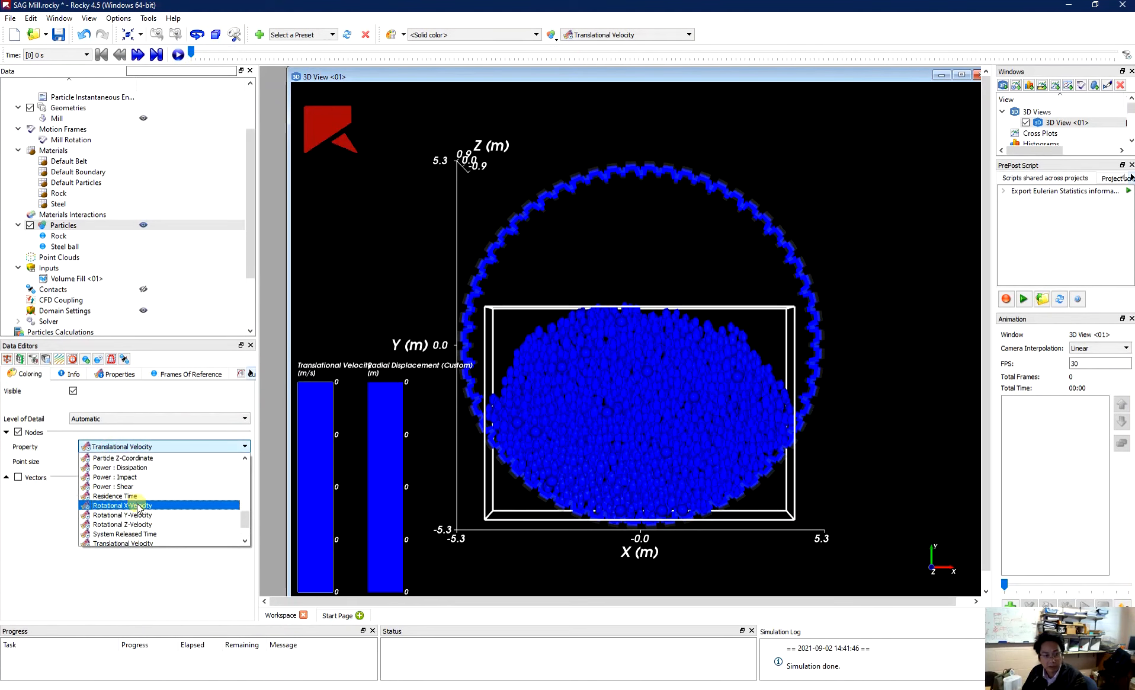
scroll(155, 531, up, 2)
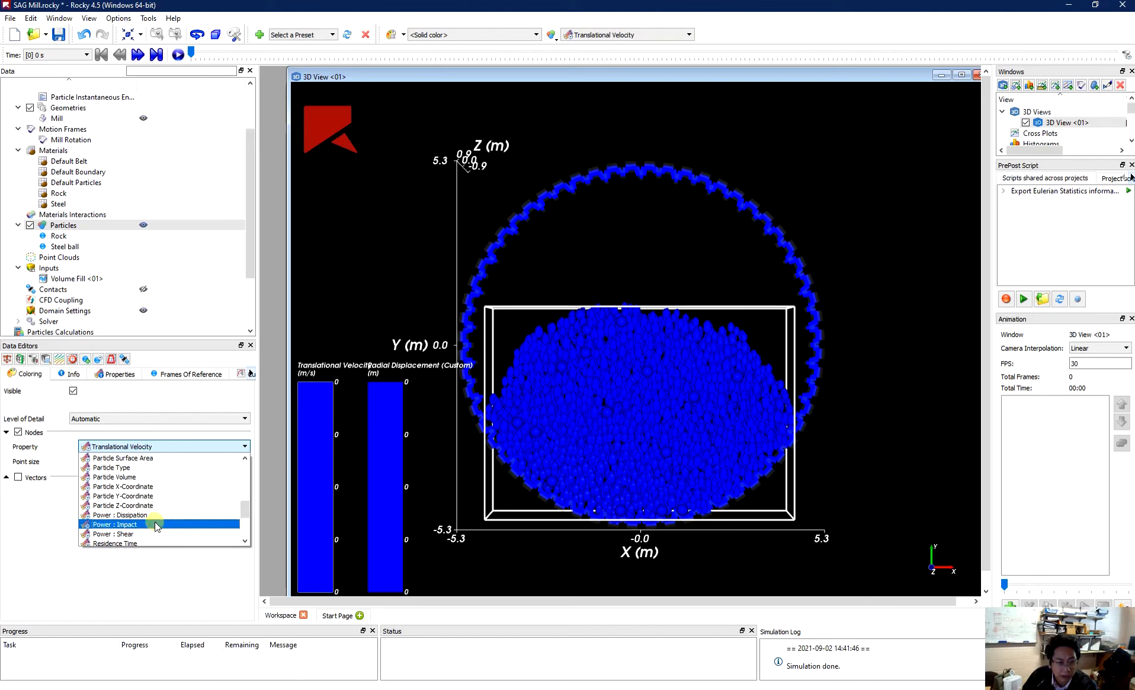
click(156, 524)
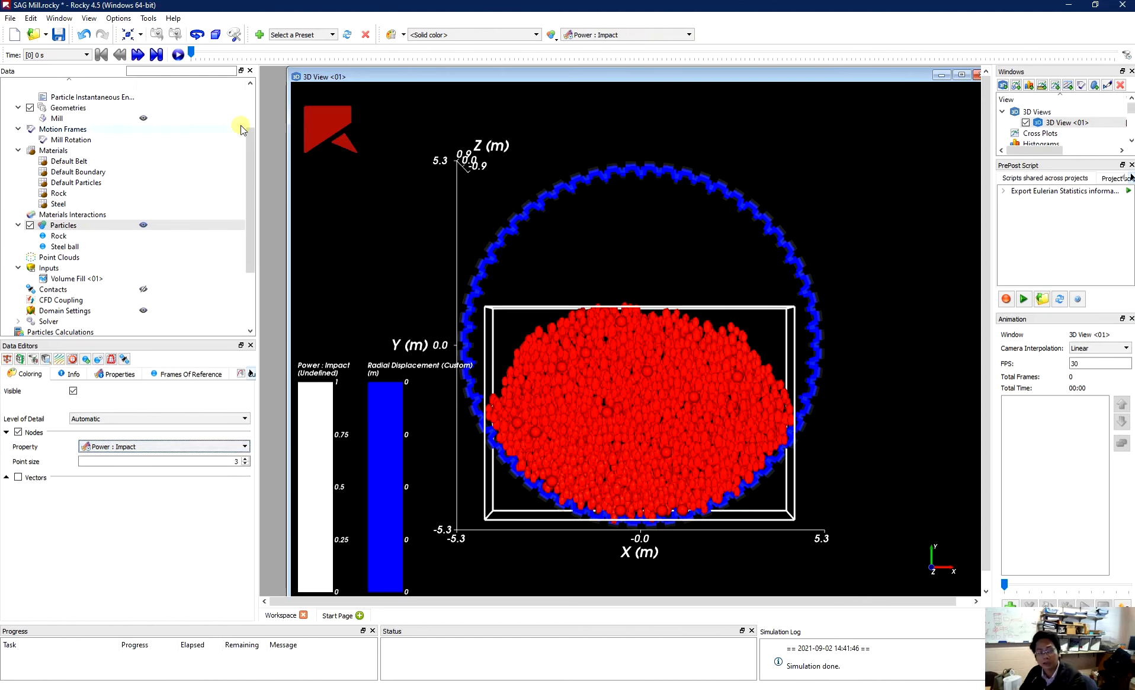
click(179, 57)
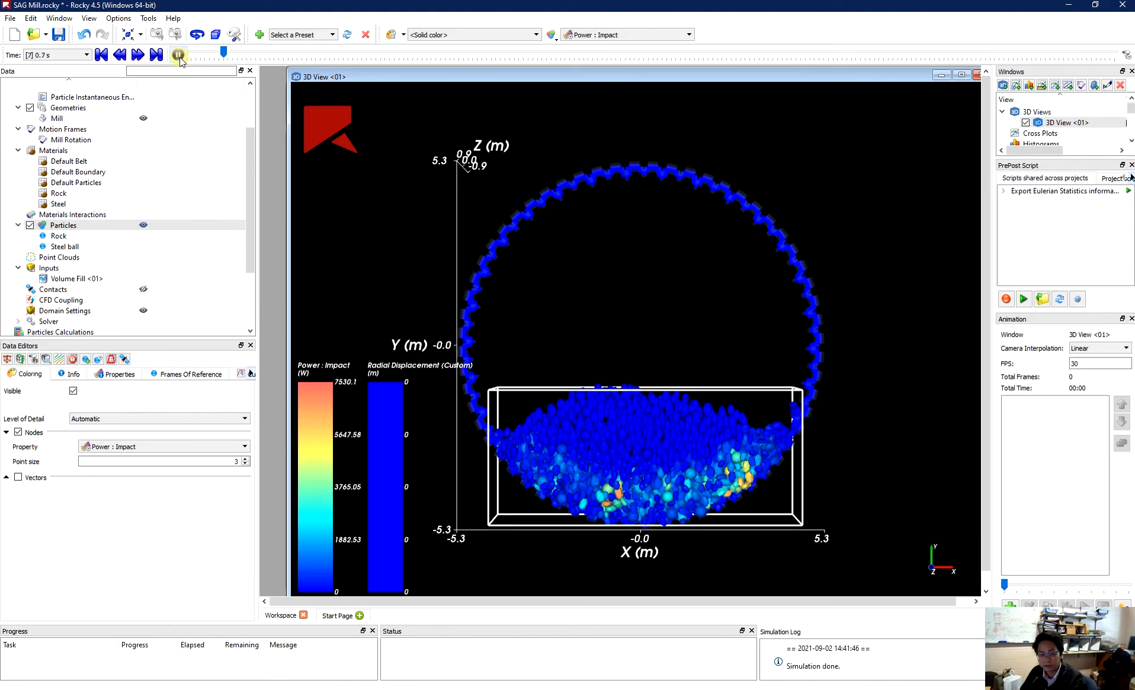